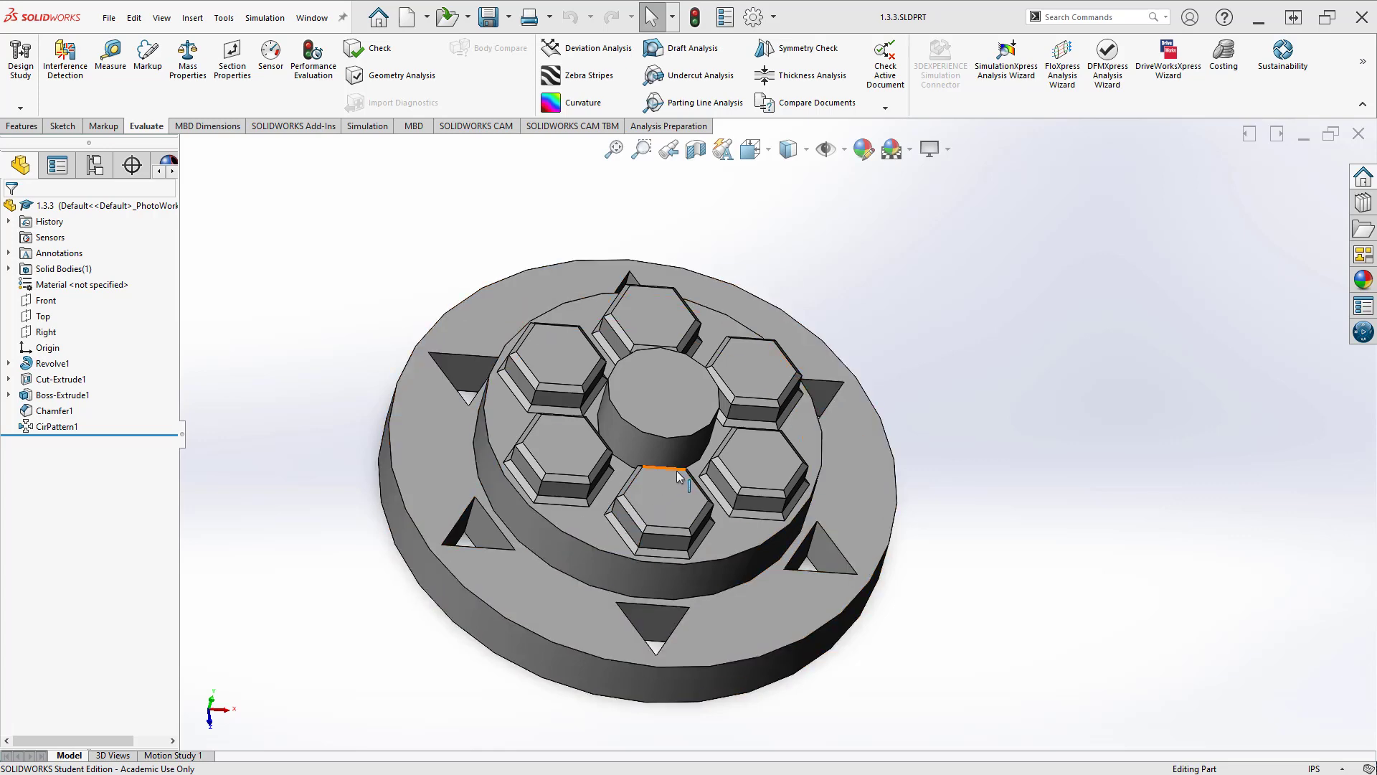
Examine the finished patterned hub, read the hub sketch dimensions in the circular patterns PDF, and return to the new part in SOLIDWORKS.
middle_click_drag(677, 471, 746, 366)
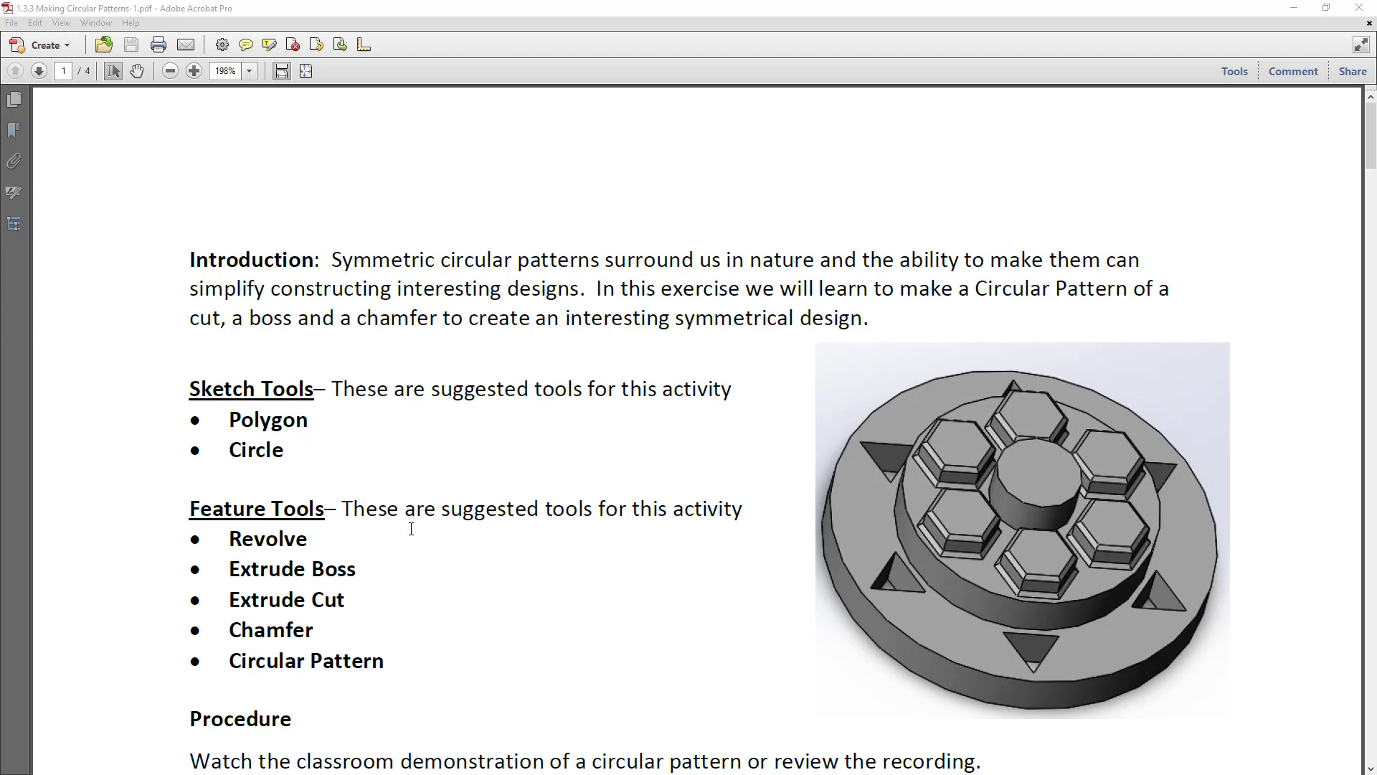
scroll(411, 529, "down", 5)
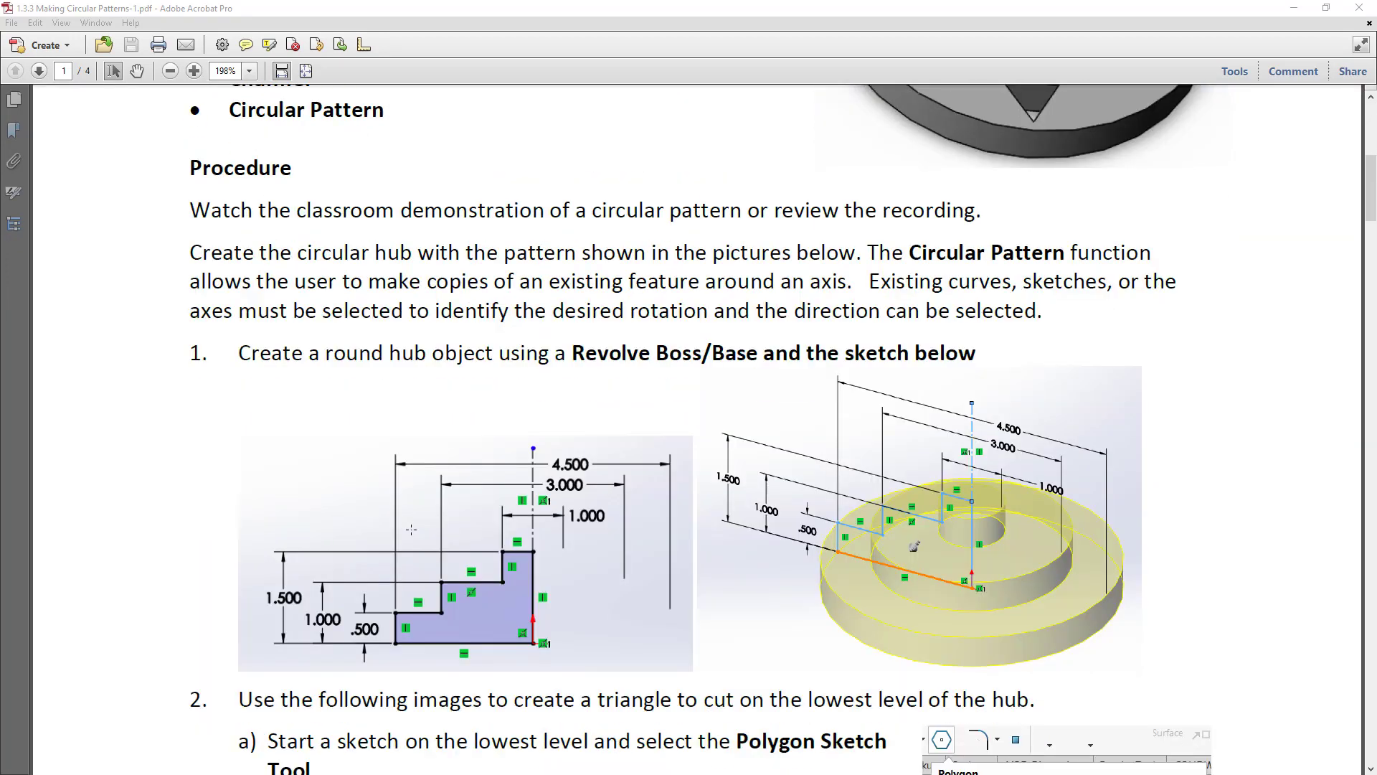
scroll(411, 528, "down", 1)
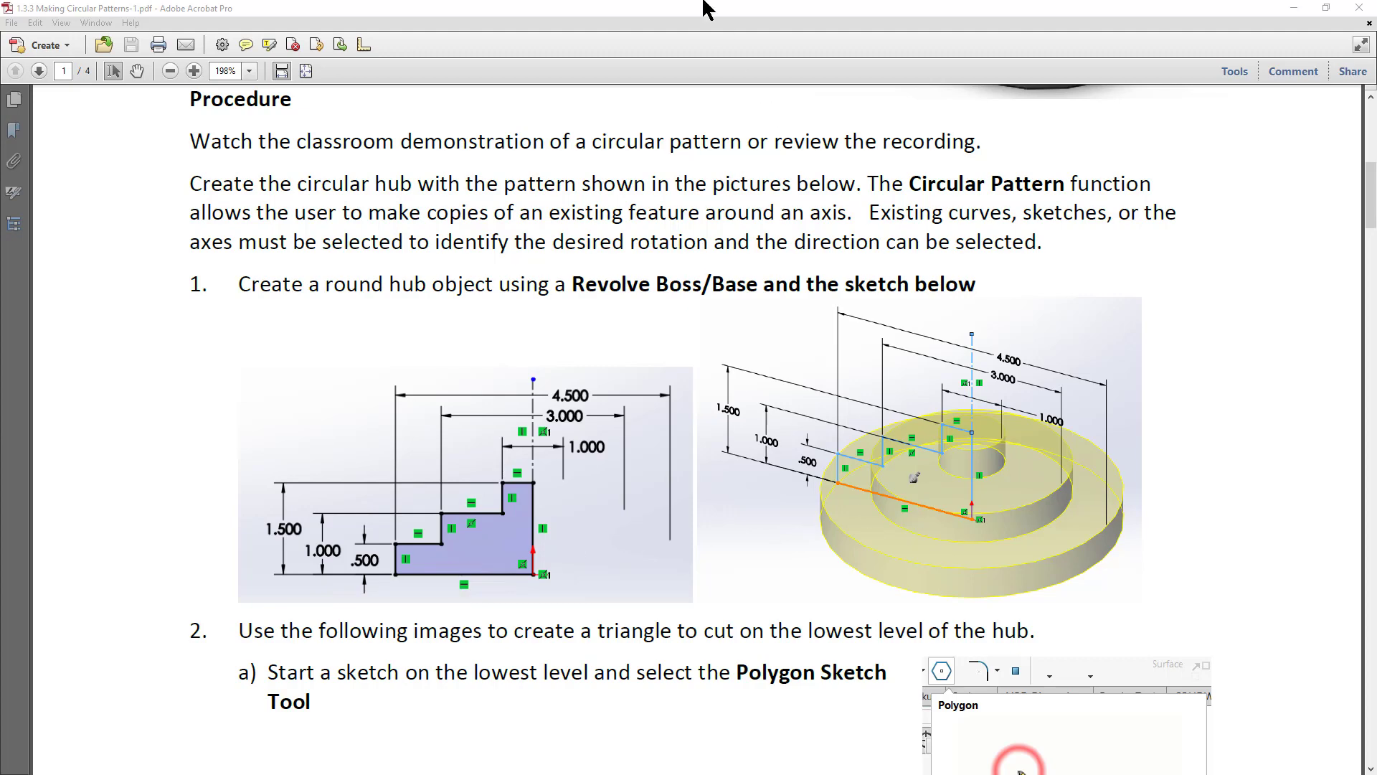
key("alt+Tab")
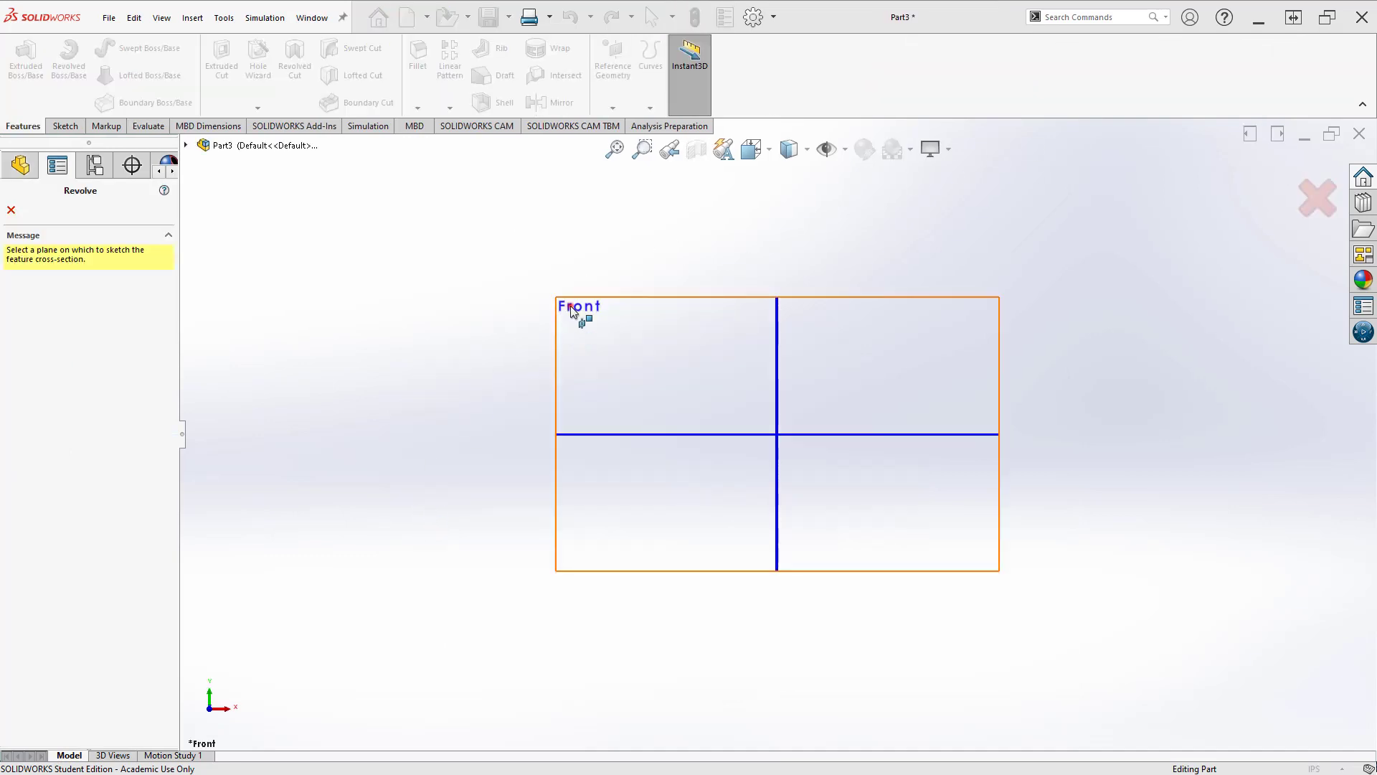
Start the revolve sketch on the Front plane and draw a vertical centerline up from the origin.
left_click(570, 307)
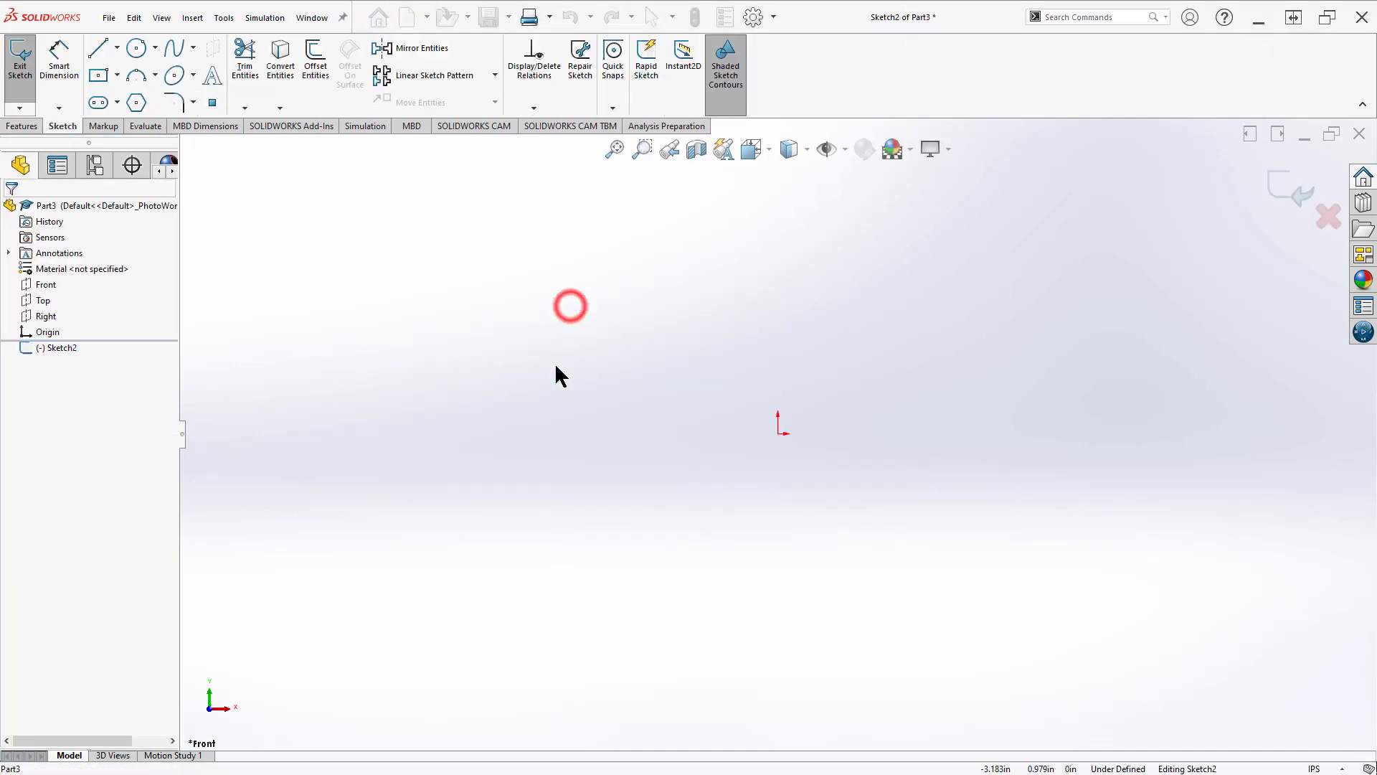
left_click(117, 48)
left_click(126, 85)
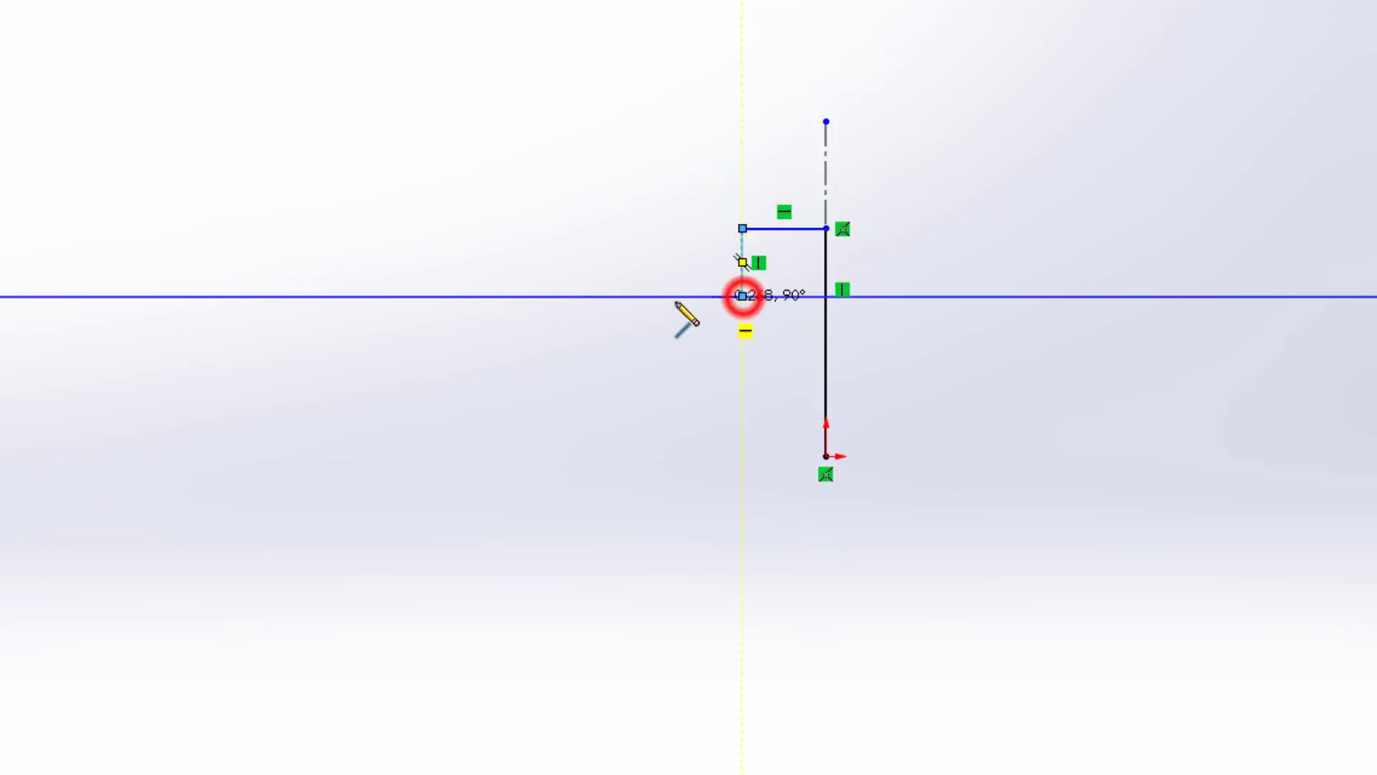
Sketch the closed three-step profile beside the centerline, with horizontal and vertical lines ending at the origin.
left_click(626, 300)
left_click(627, 368)
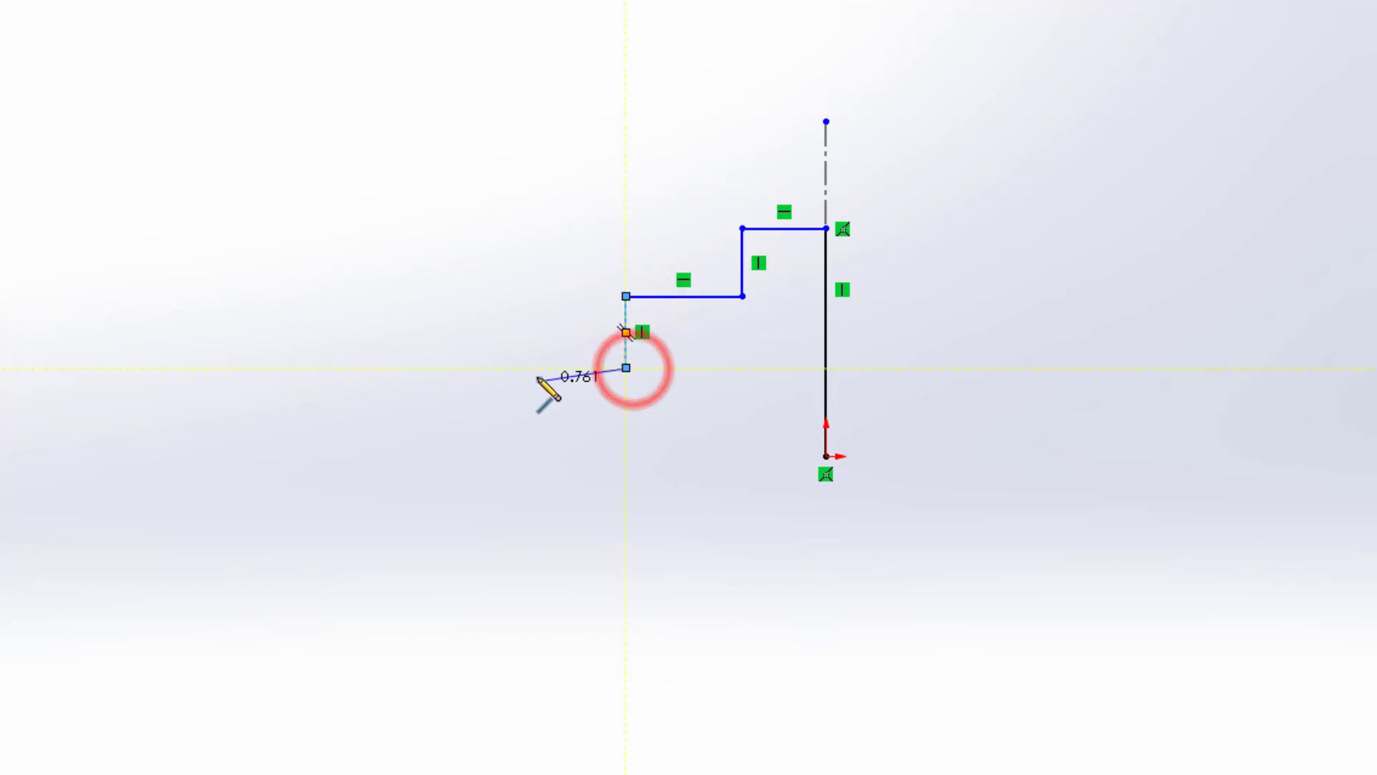
left_click(538, 368)
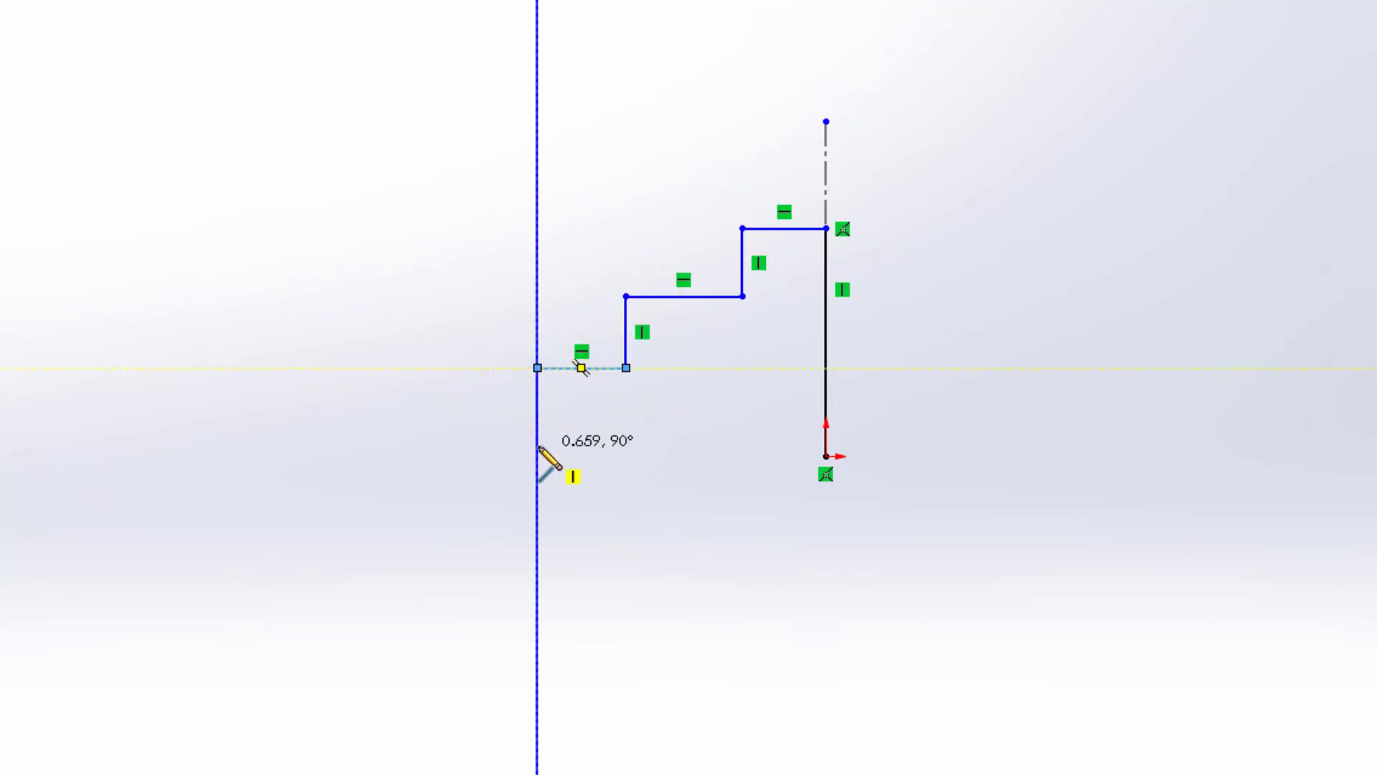
left_click(538, 456)
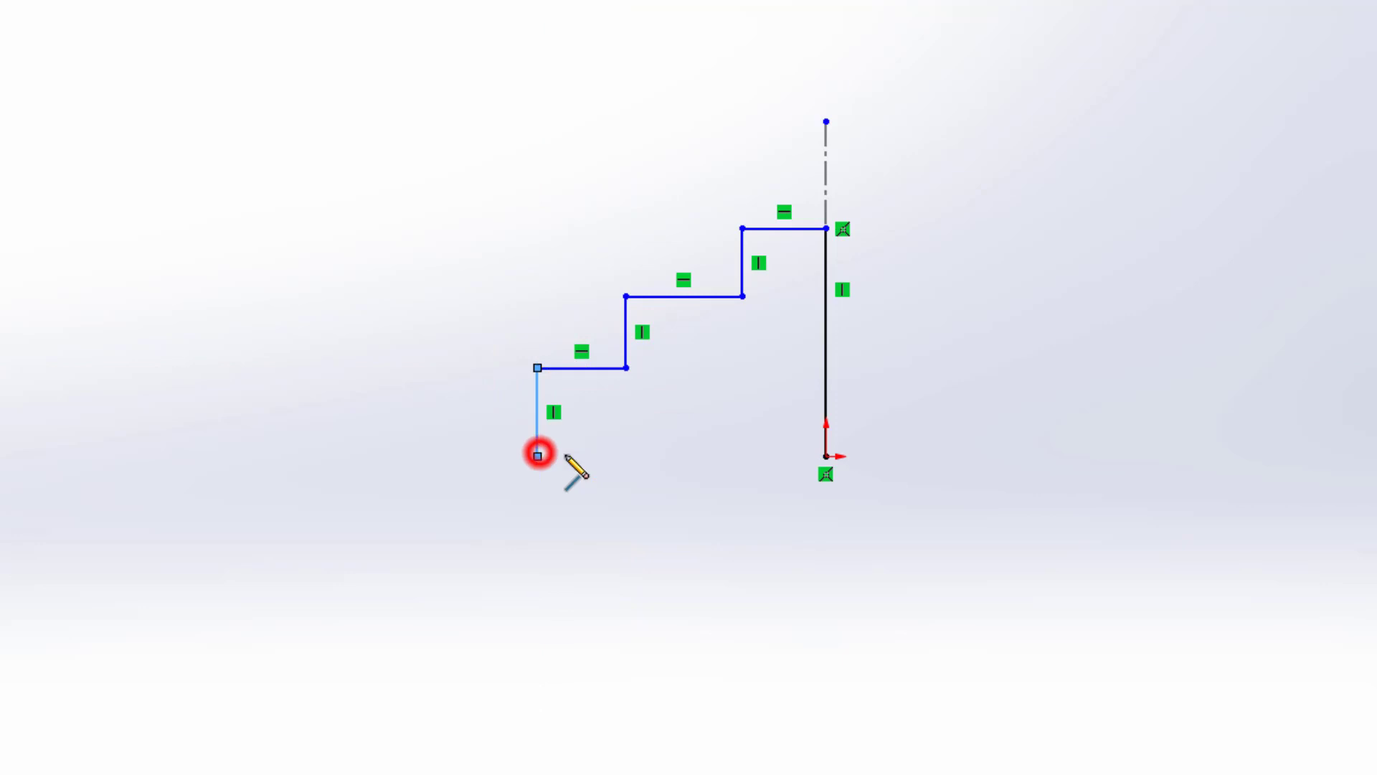
left_click(825, 456)
right_click(825, 458)
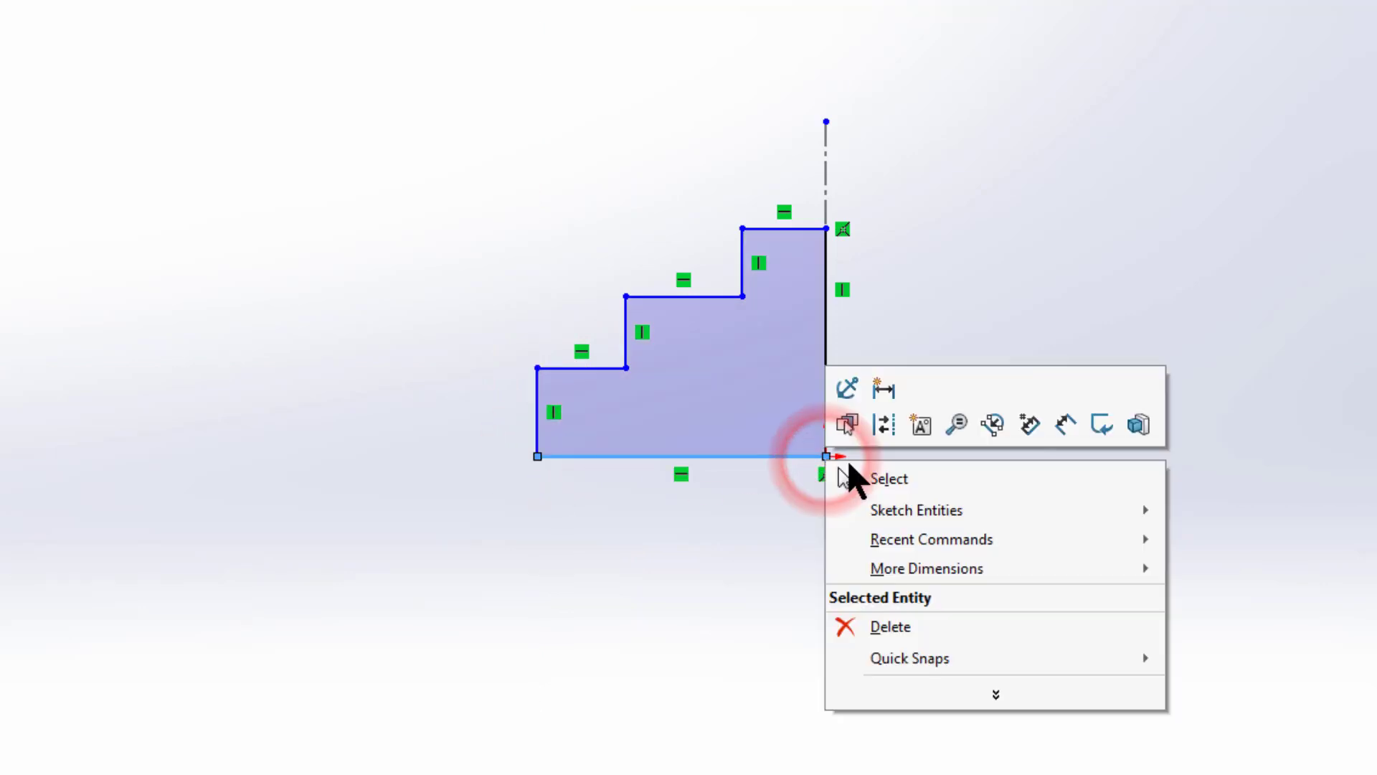
left_click(874, 478)
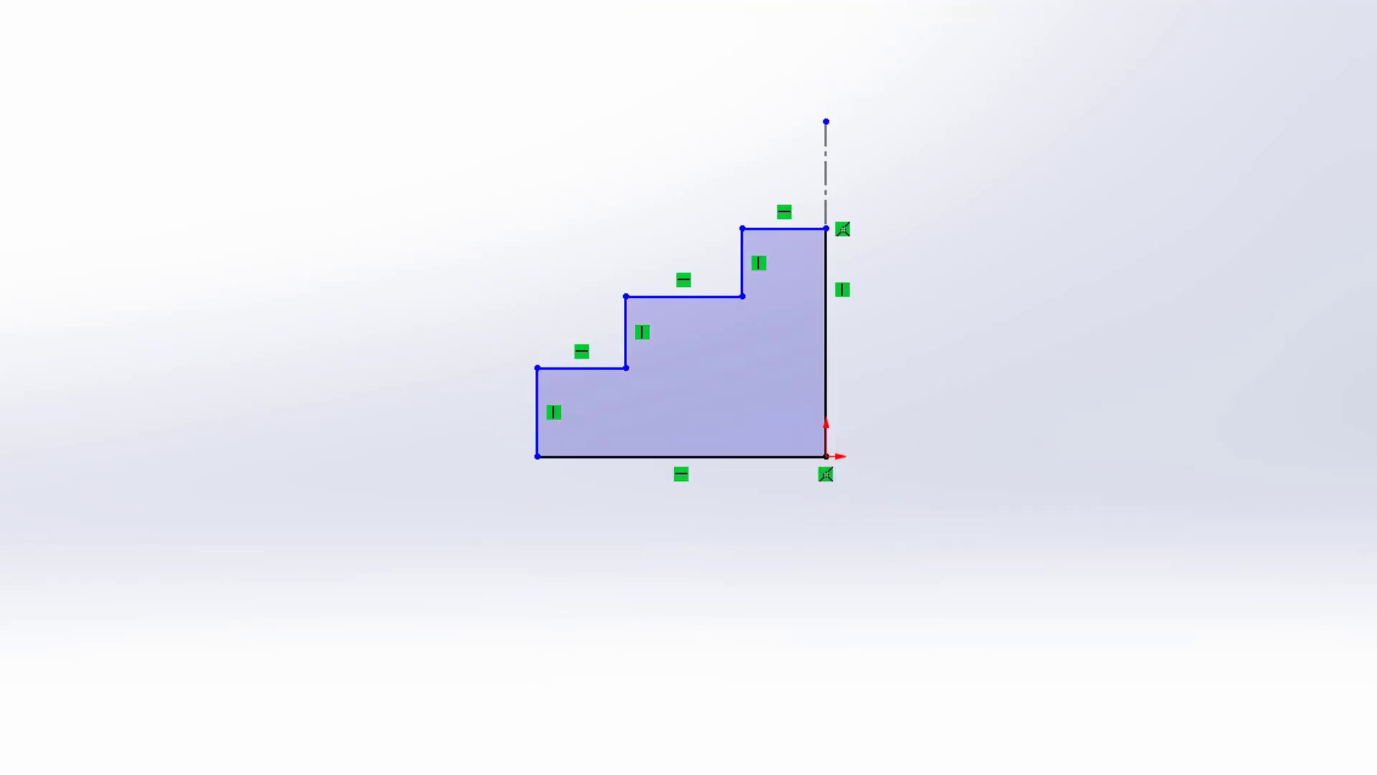
Dimension the lowest tier's outer edge about the centerline as a 4.5 in diameter.
left_click(825, 180)
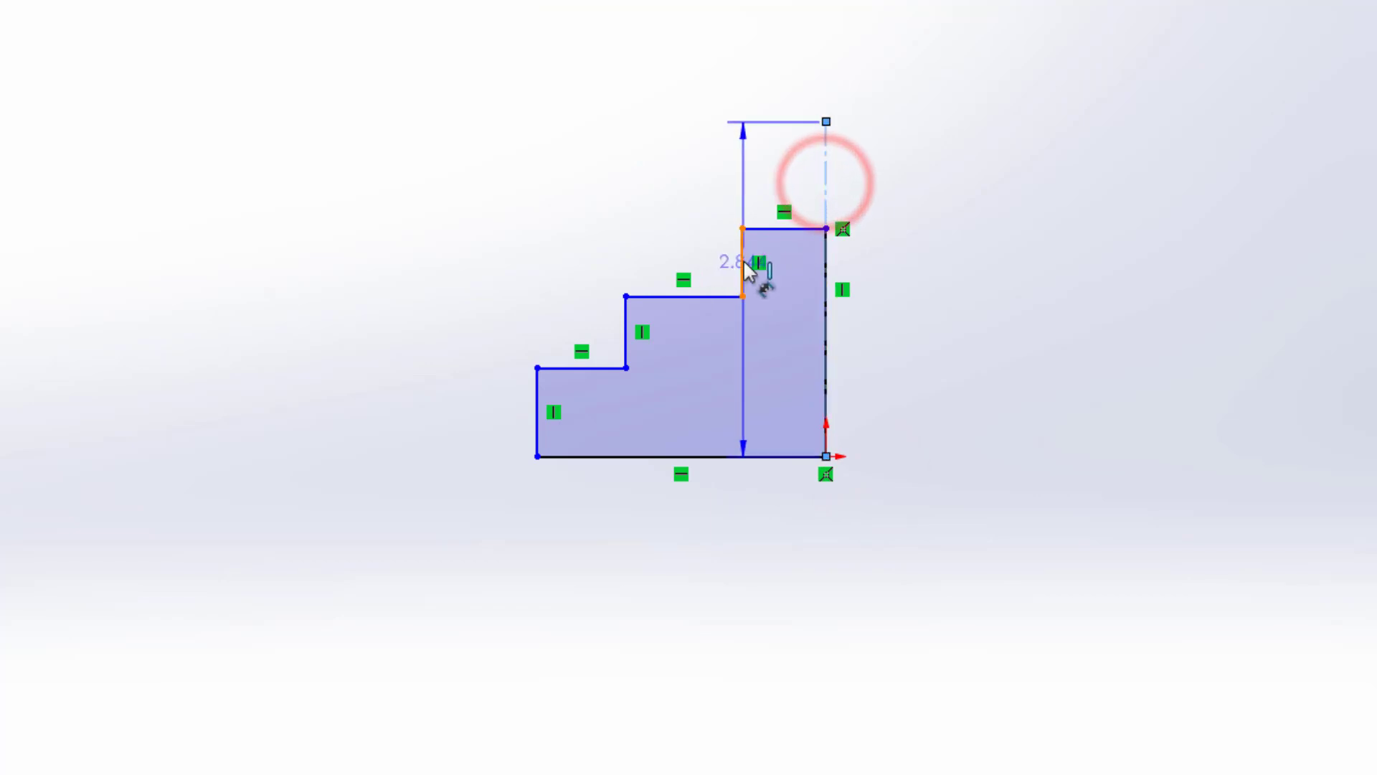
left_click(539, 423)
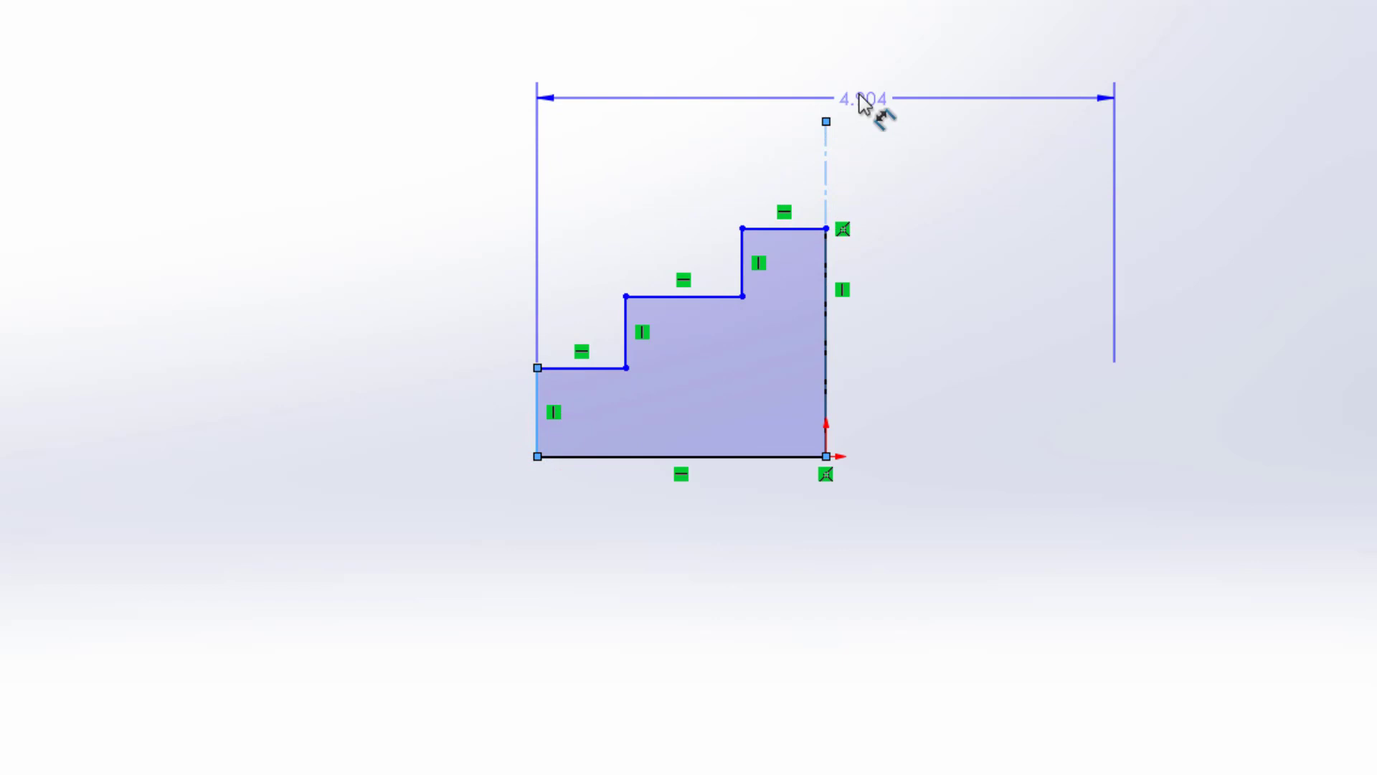
left_click(916, 82)
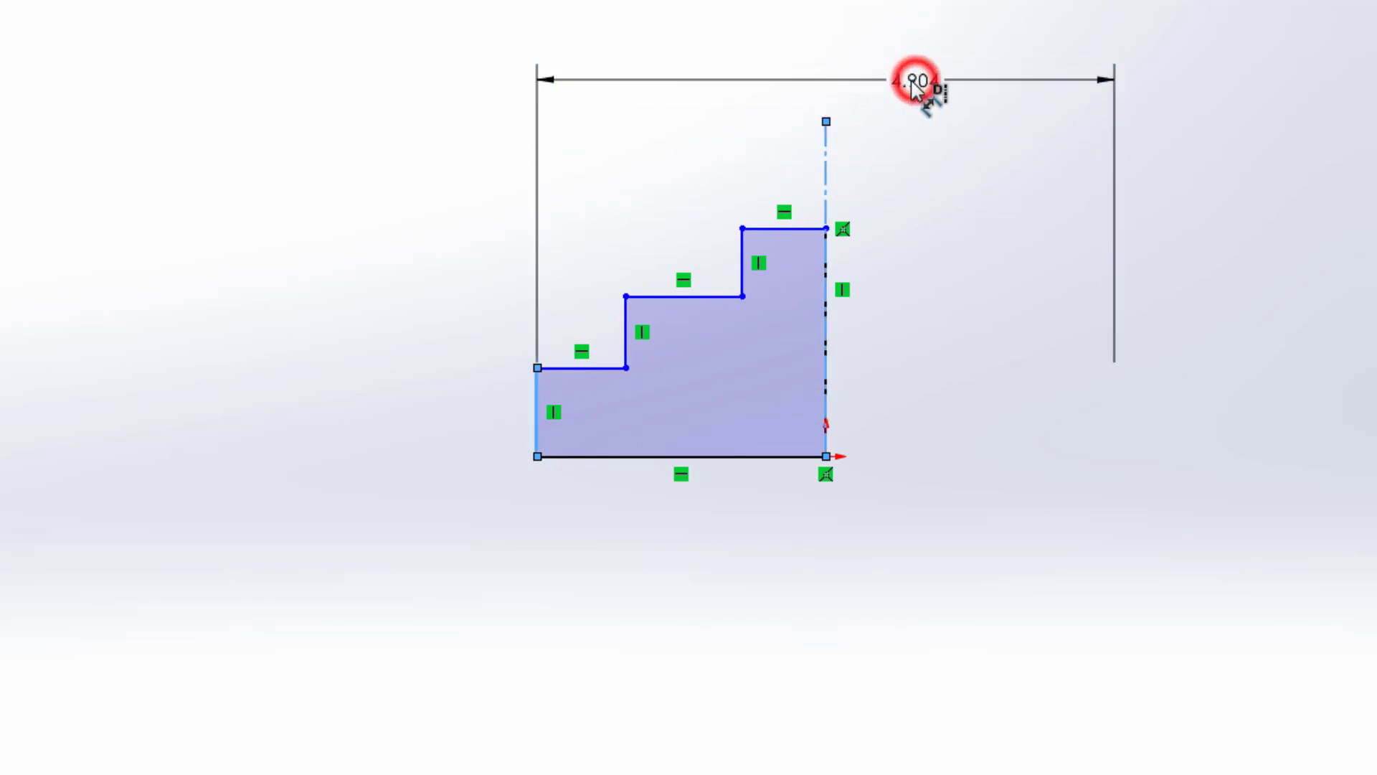
type("4.5")
key("Return")
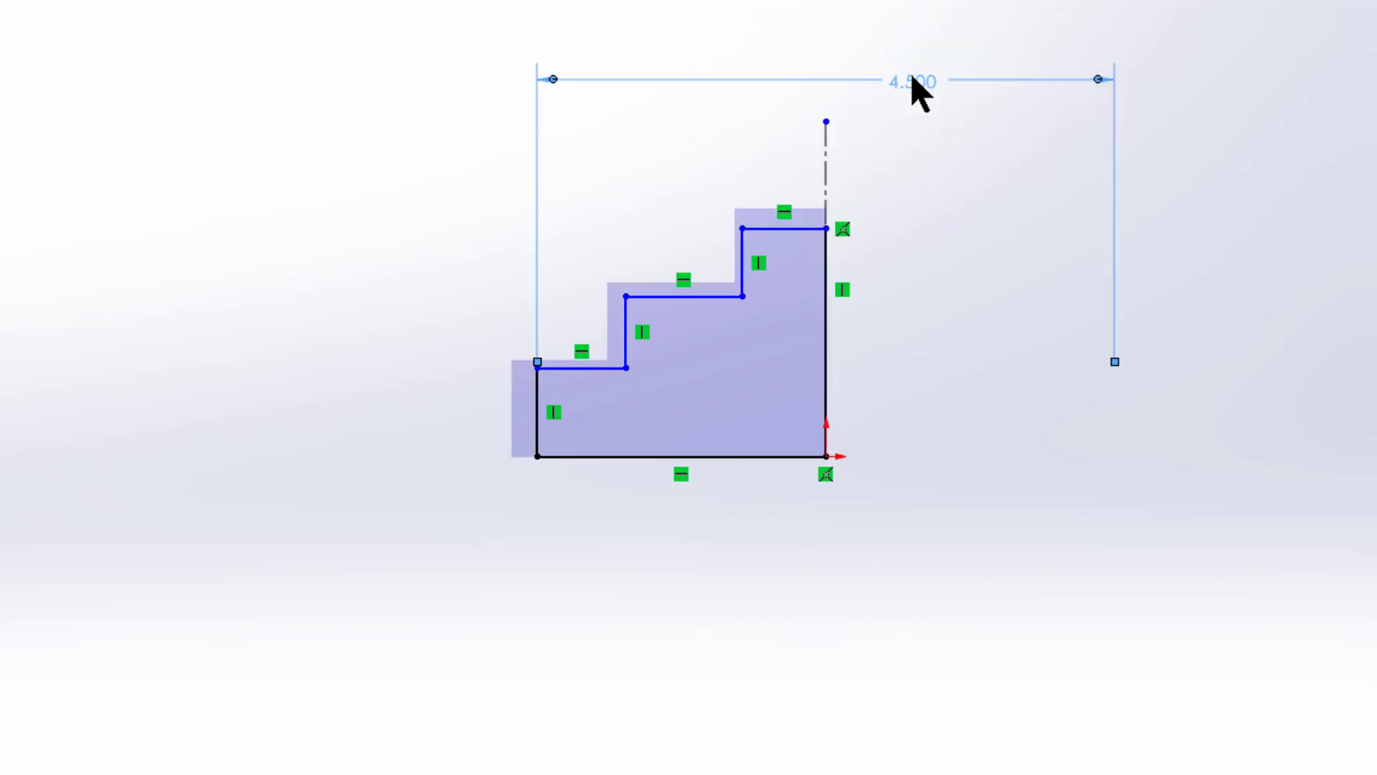
Dimension the top tier's outer edge about the centerline as a 1 in diameter.
left_click(741, 281)
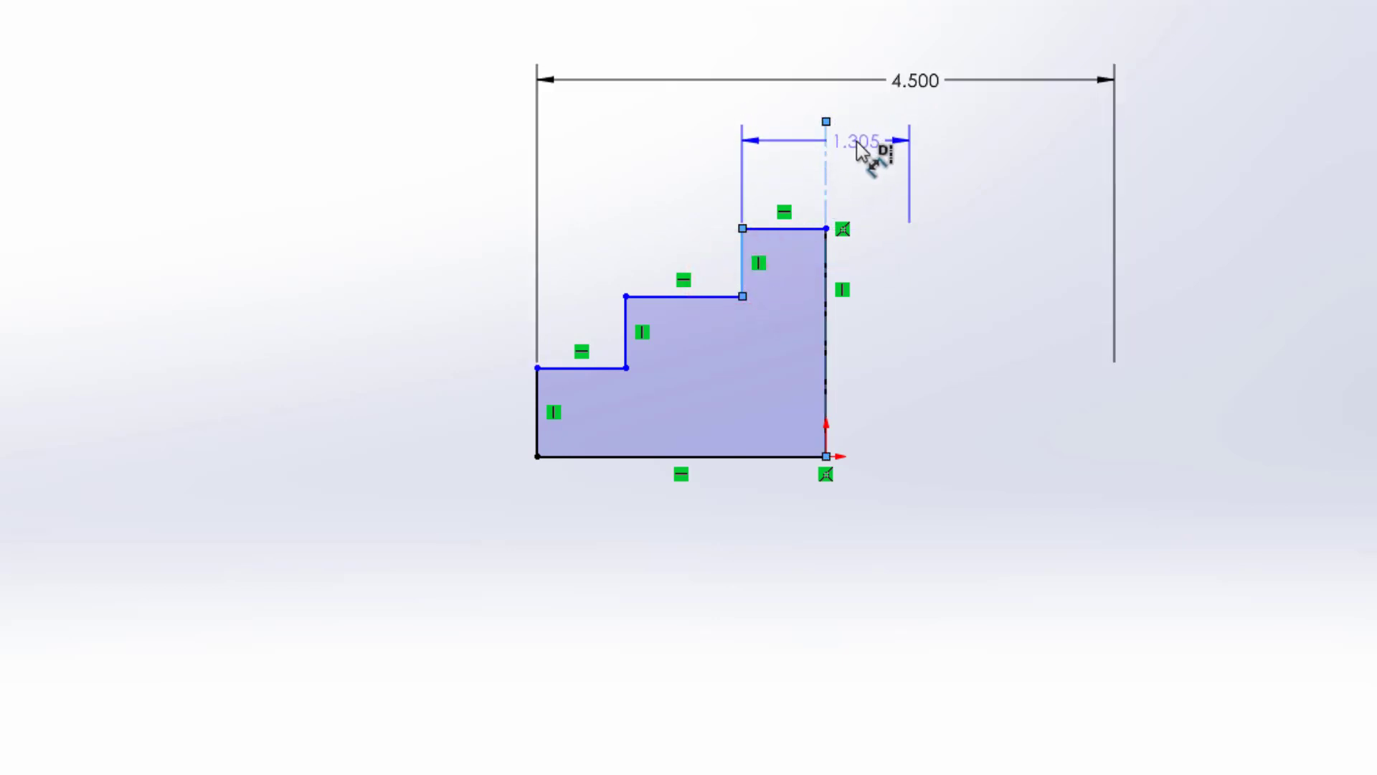
left_click(853, 142)
type("1")
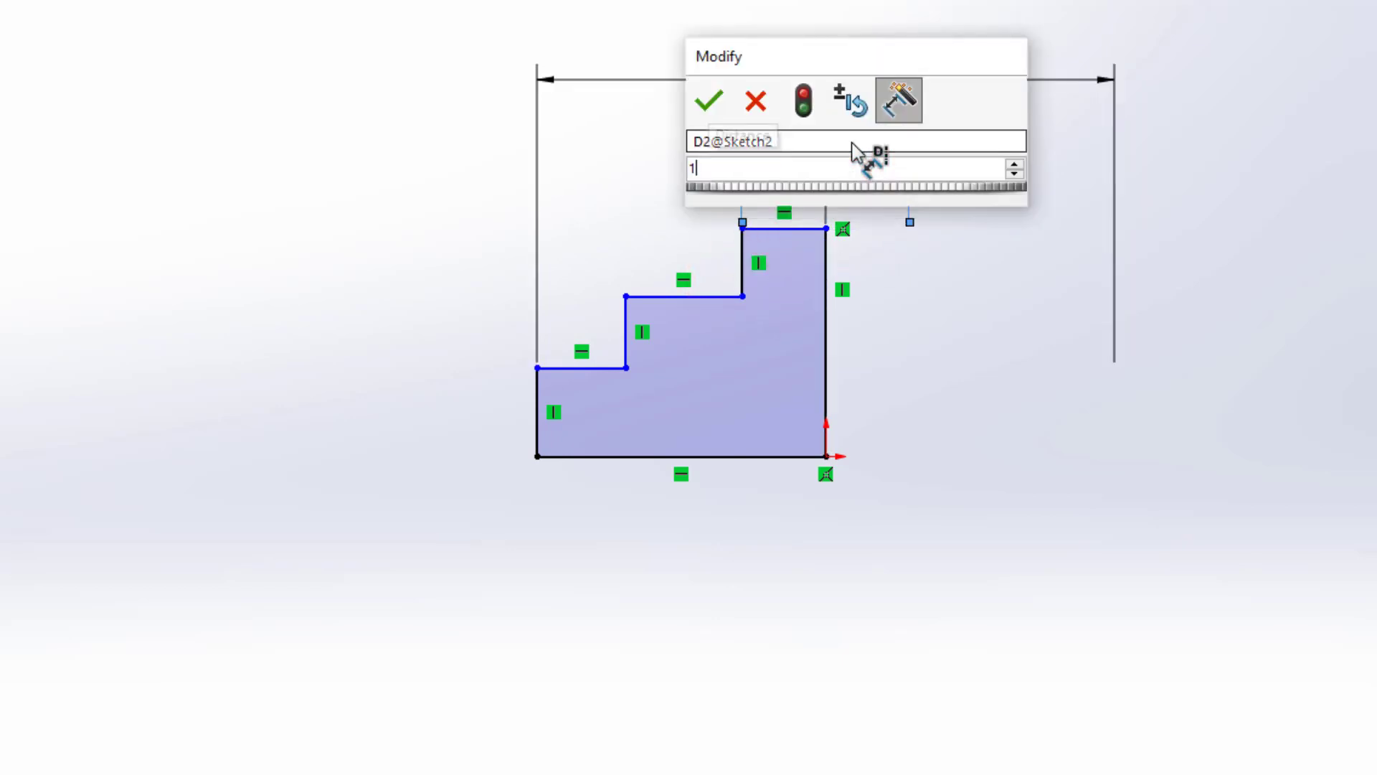
key("Return")
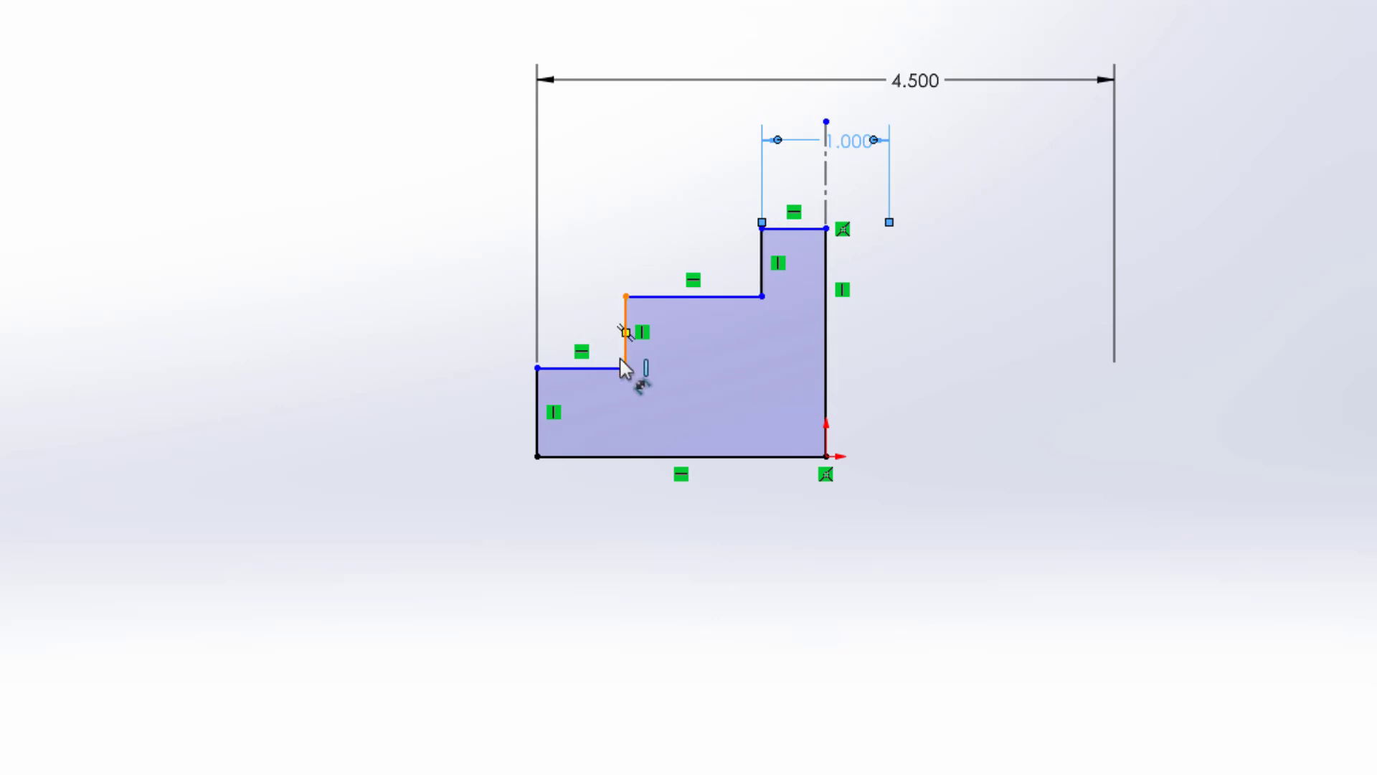
Dimension the middle tier's outer edge about the centerline as a 3 in diameter.
left_click(627, 349)
left_click(826, 209)
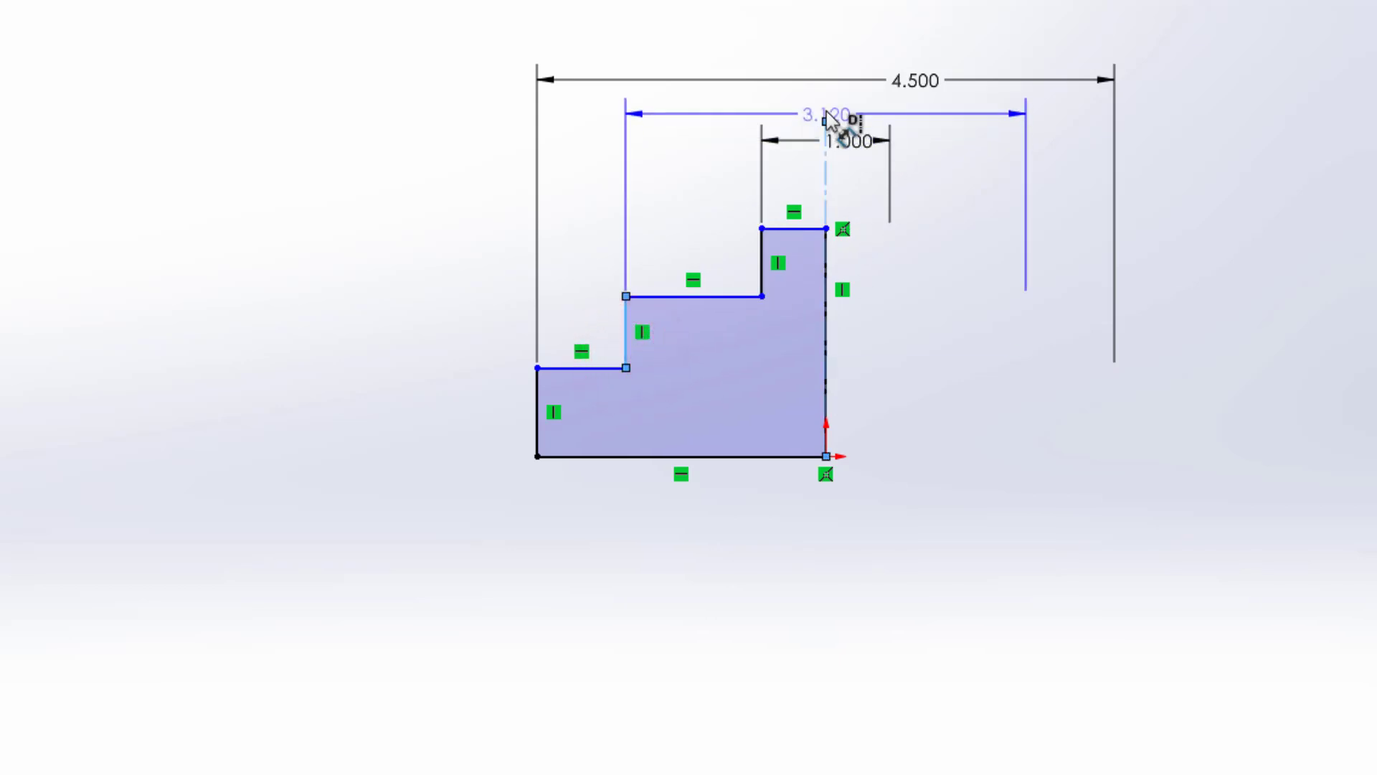
left_click(817, 103)
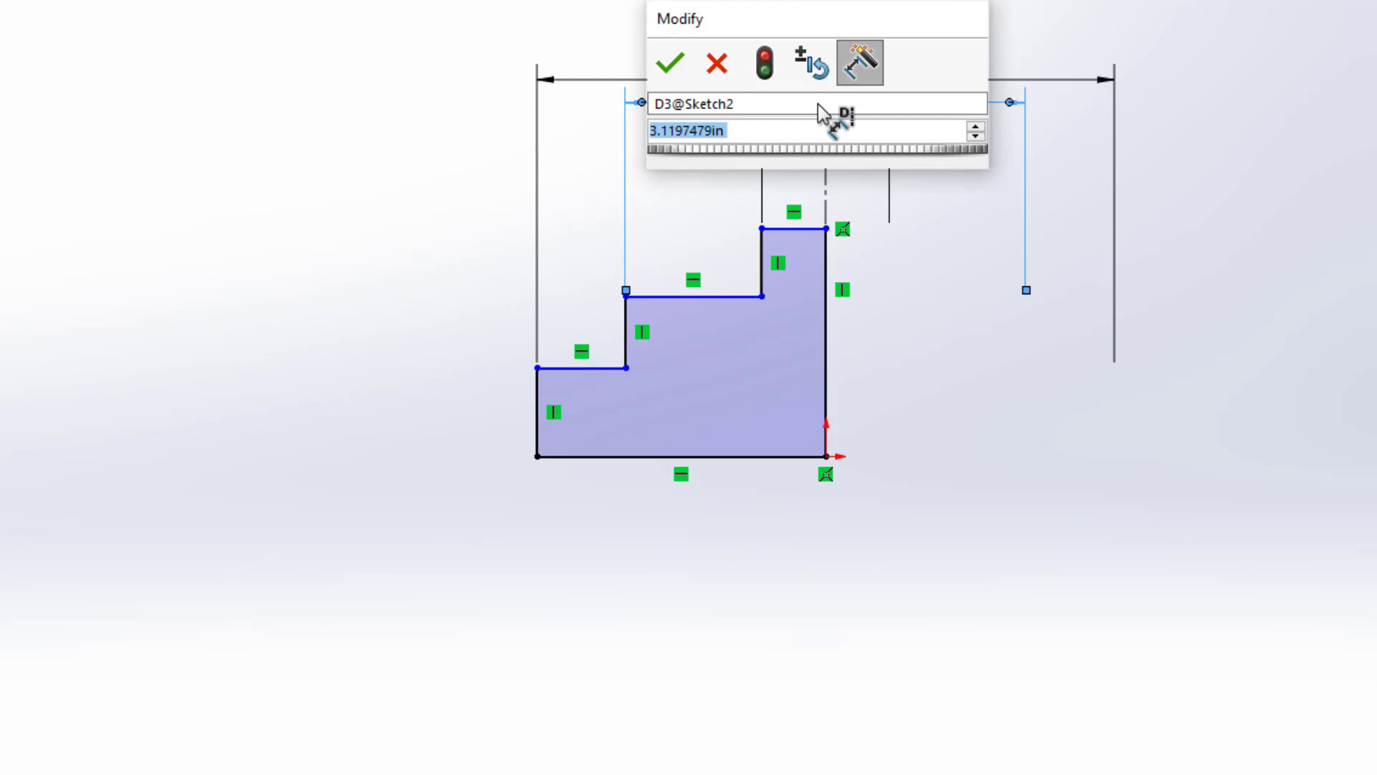
type("3")
key("Return")
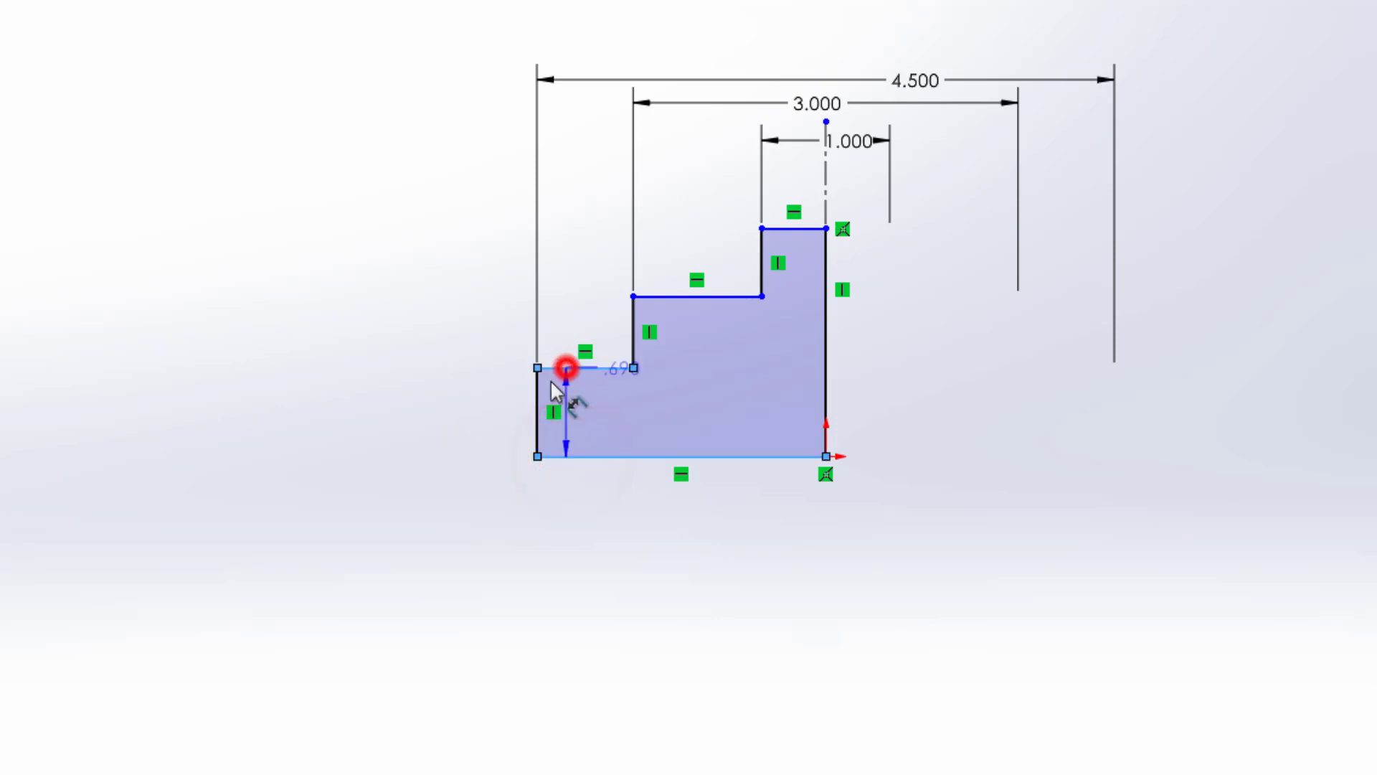
Dimension the heights above the base line as 0.5 in for the lowest tier and 1 in for the middle tier.
left_click(478, 414)
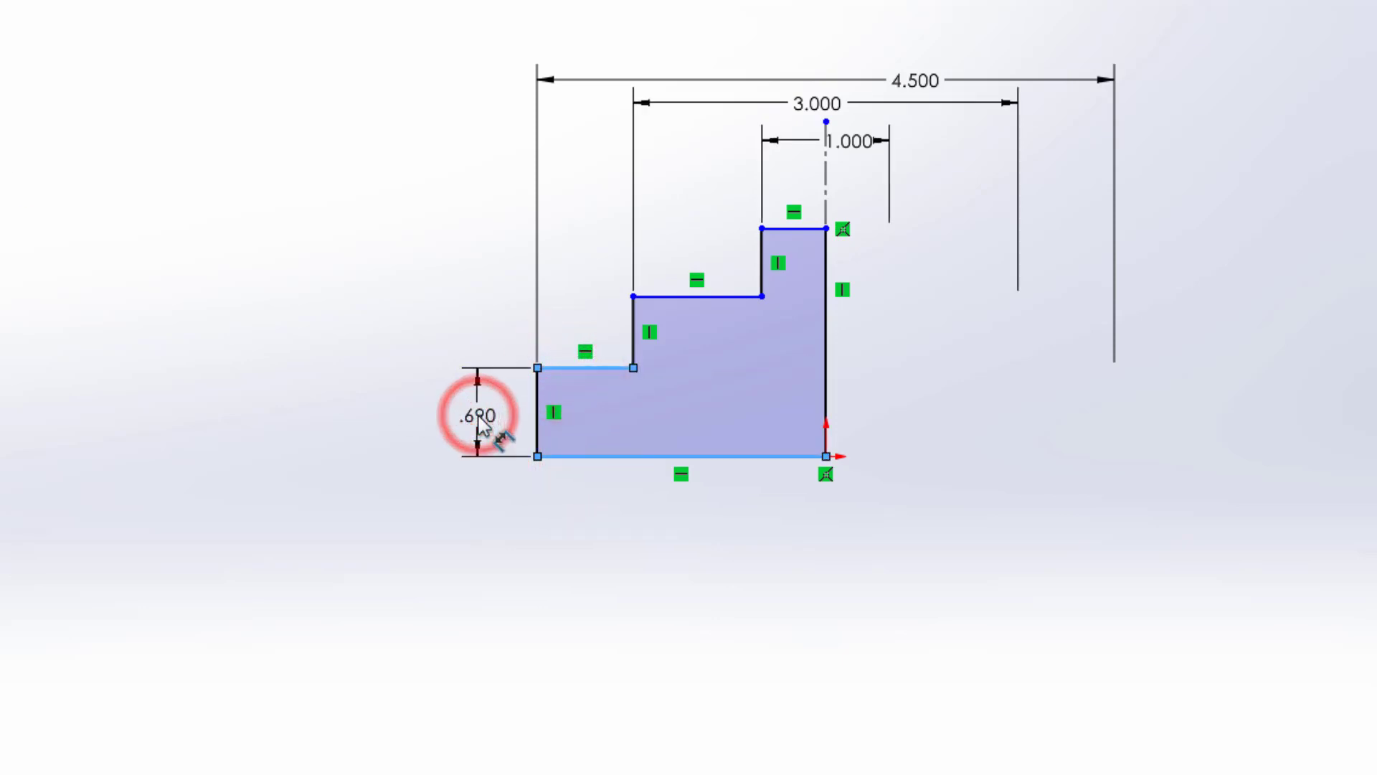
key("Return")
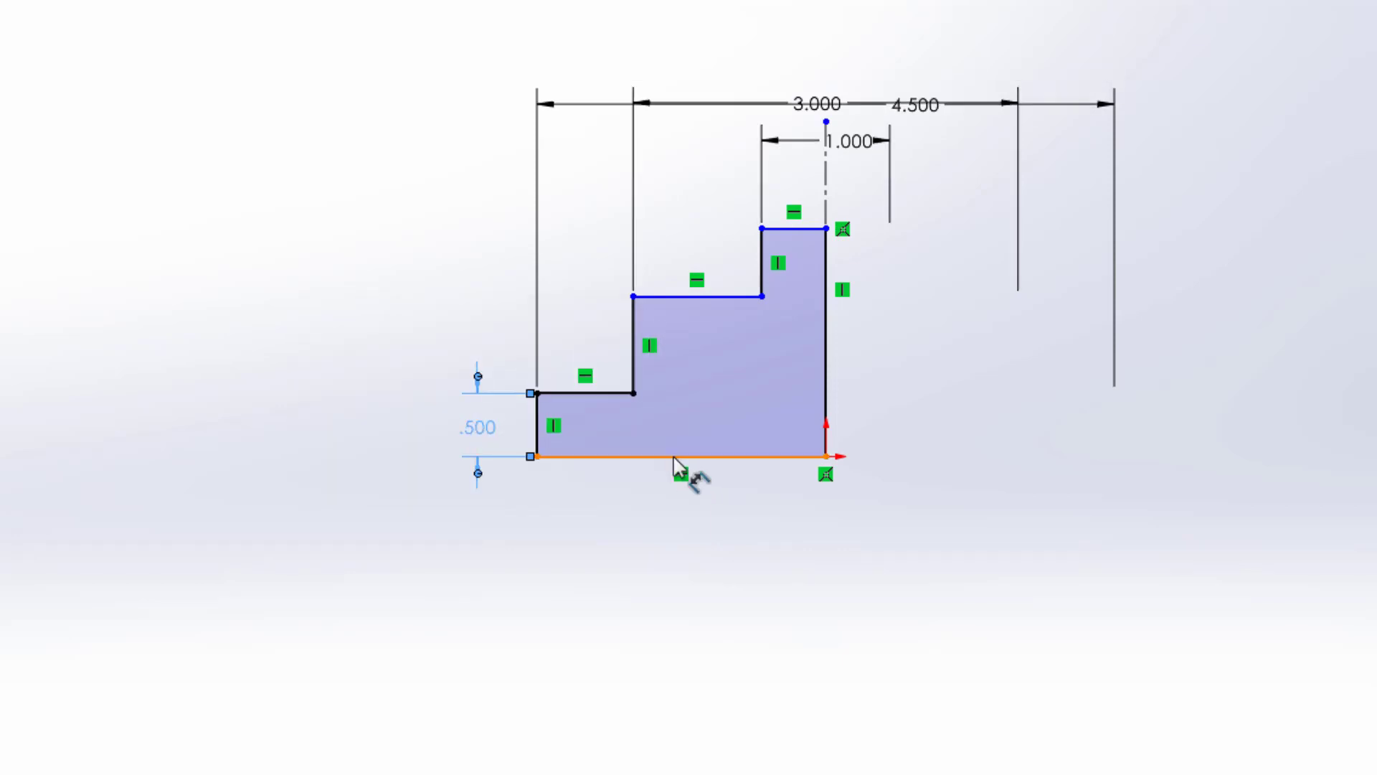
left_click(675, 457)
left_click(670, 297)
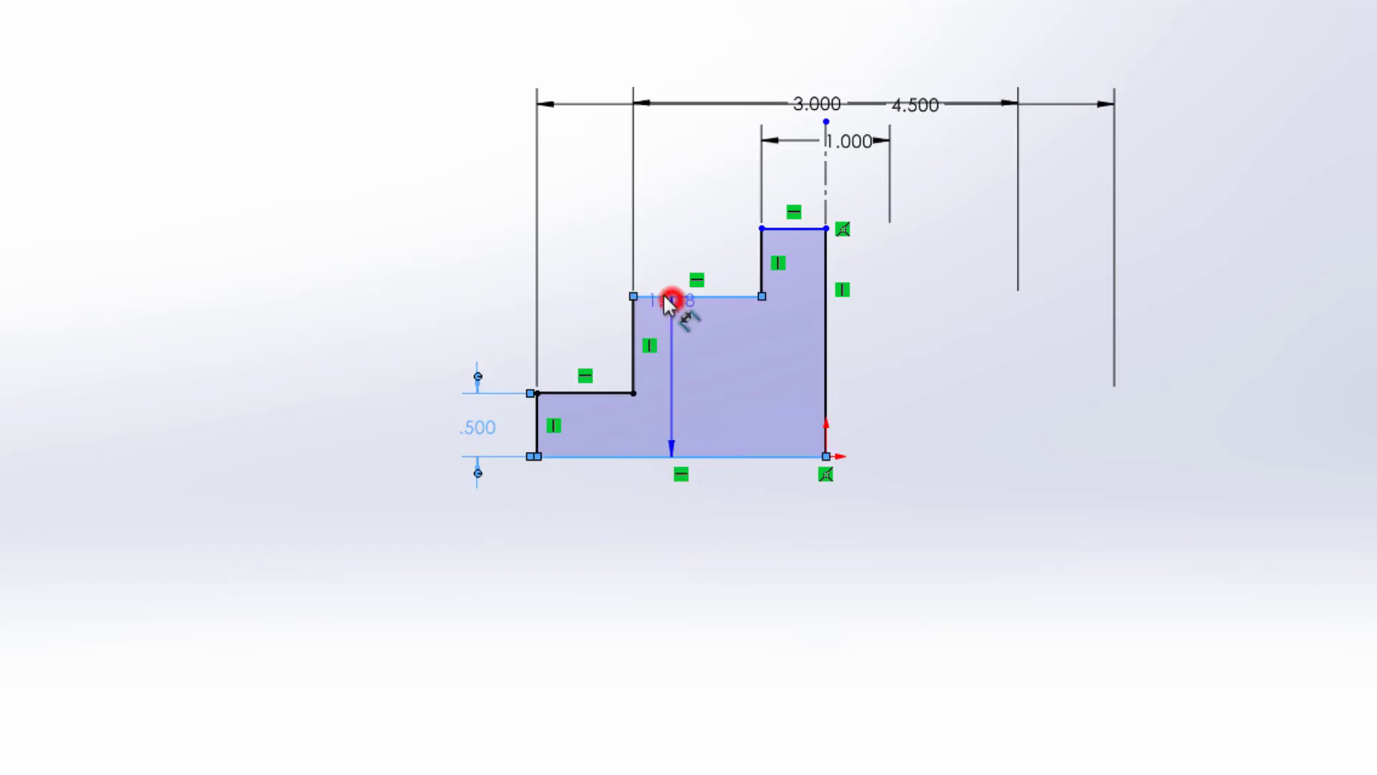
left_click(368, 380)
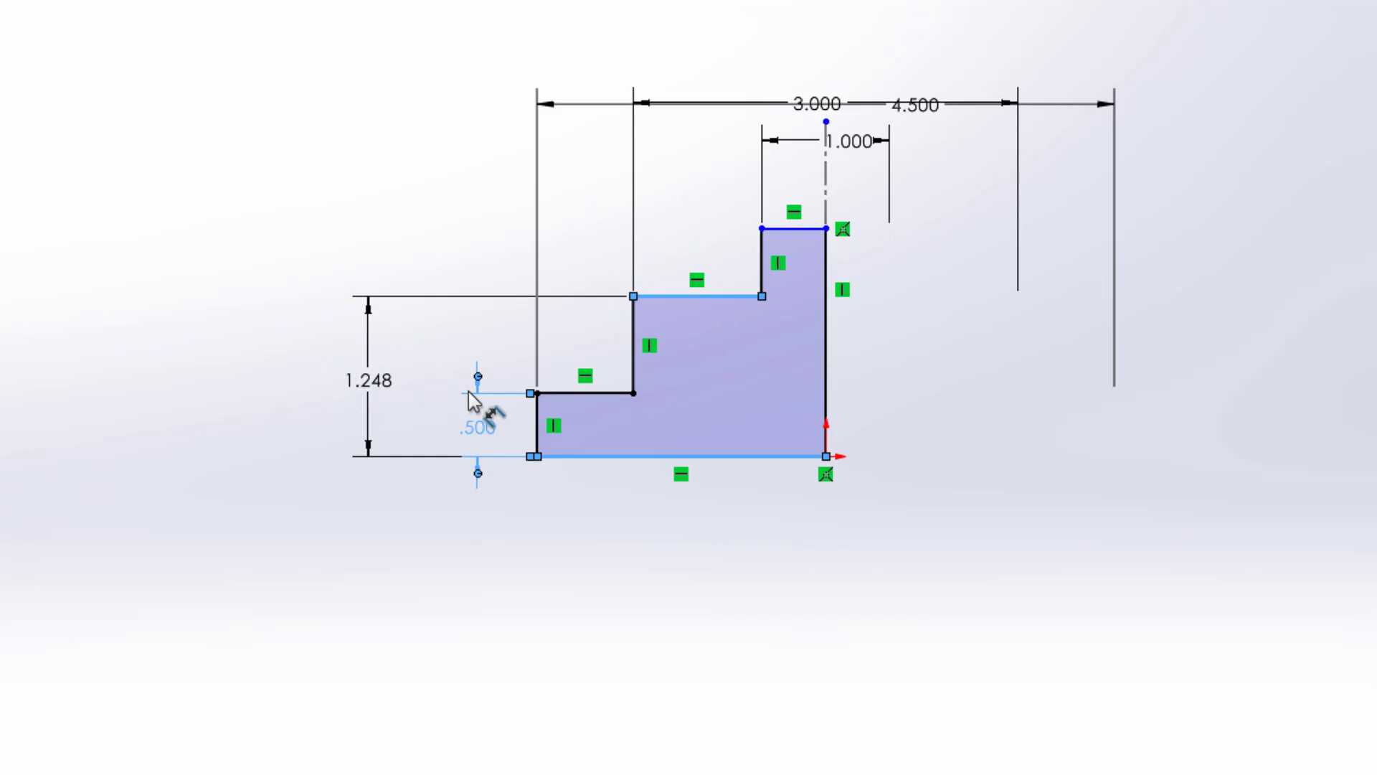
type("1")
key("Return")
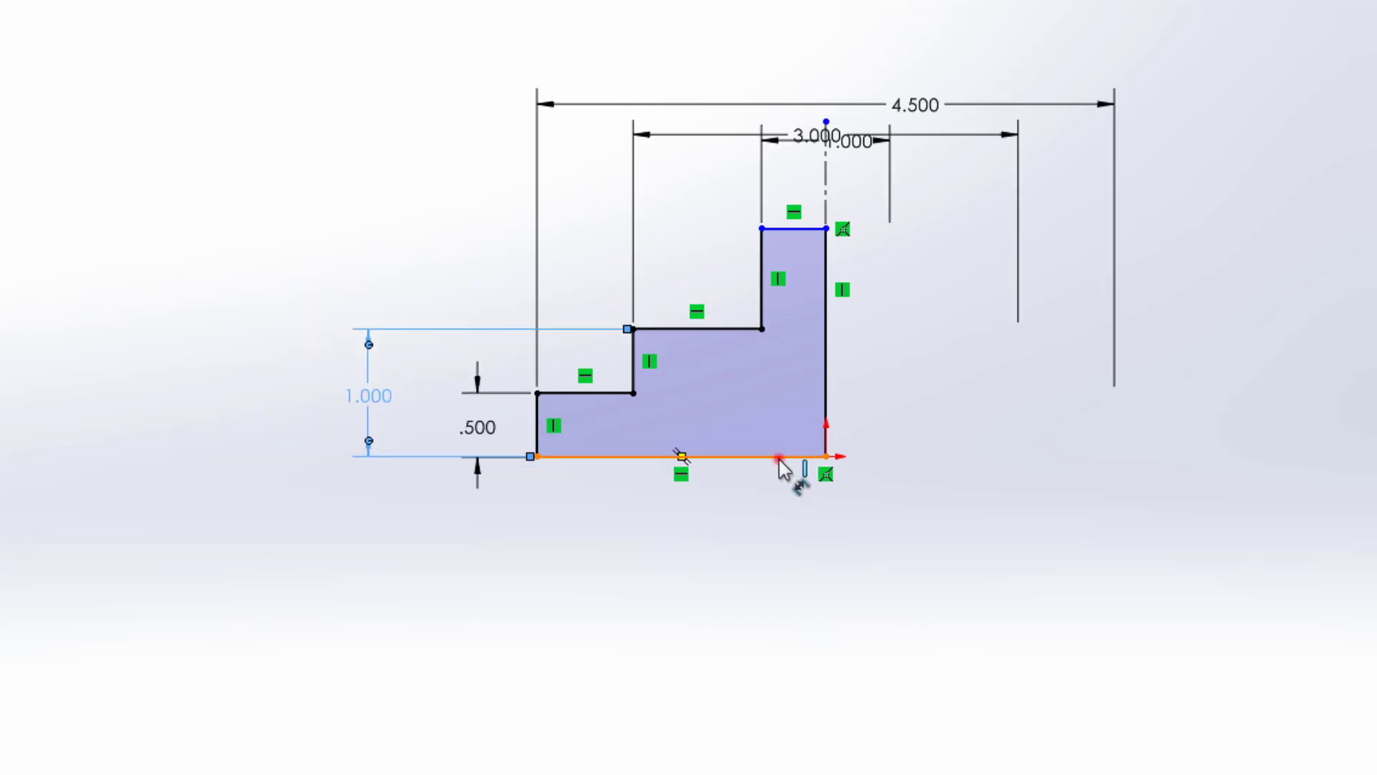
Dimension the profile's overall height from the base line to the top tier as 1.5 in.
left_click(780, 456)
left_click(800, 230)
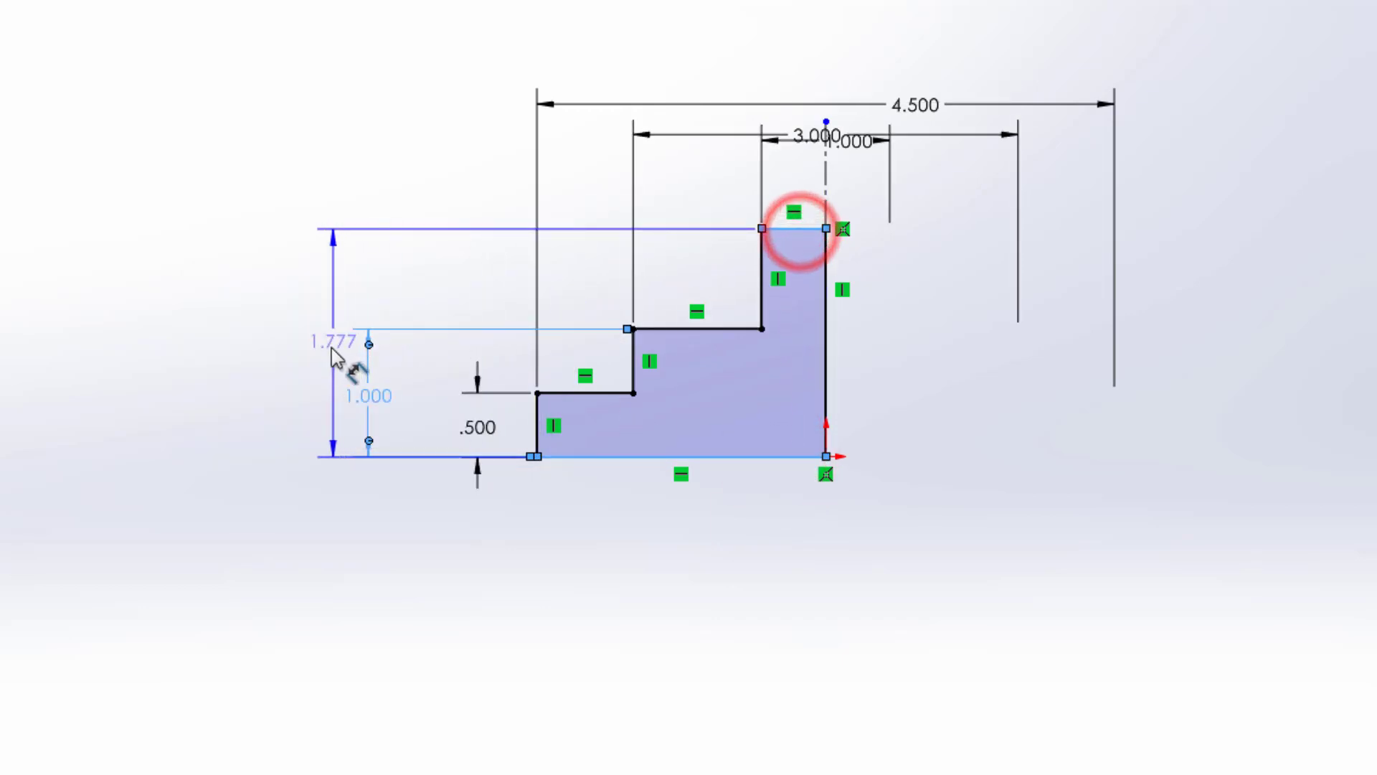
left_click(328, 349)
type("1.5")
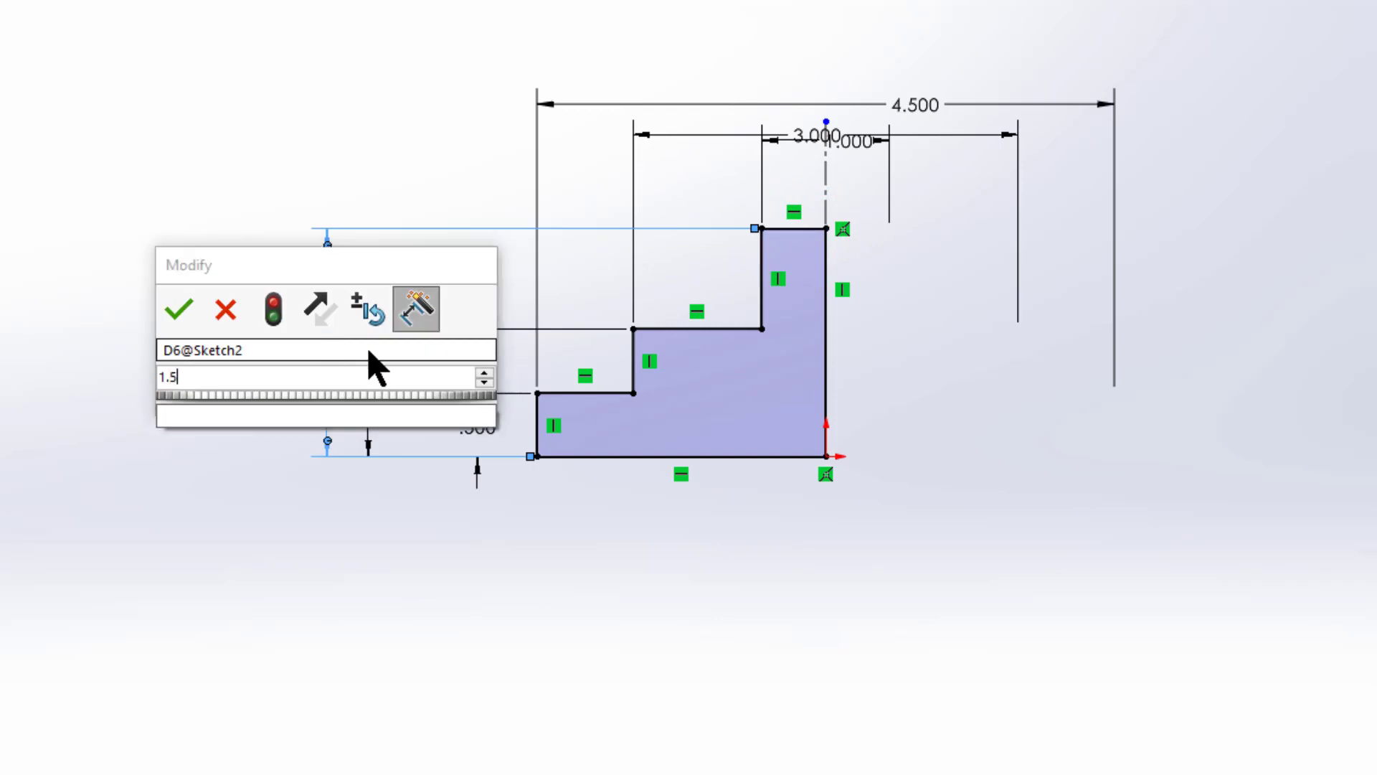
key("Return")
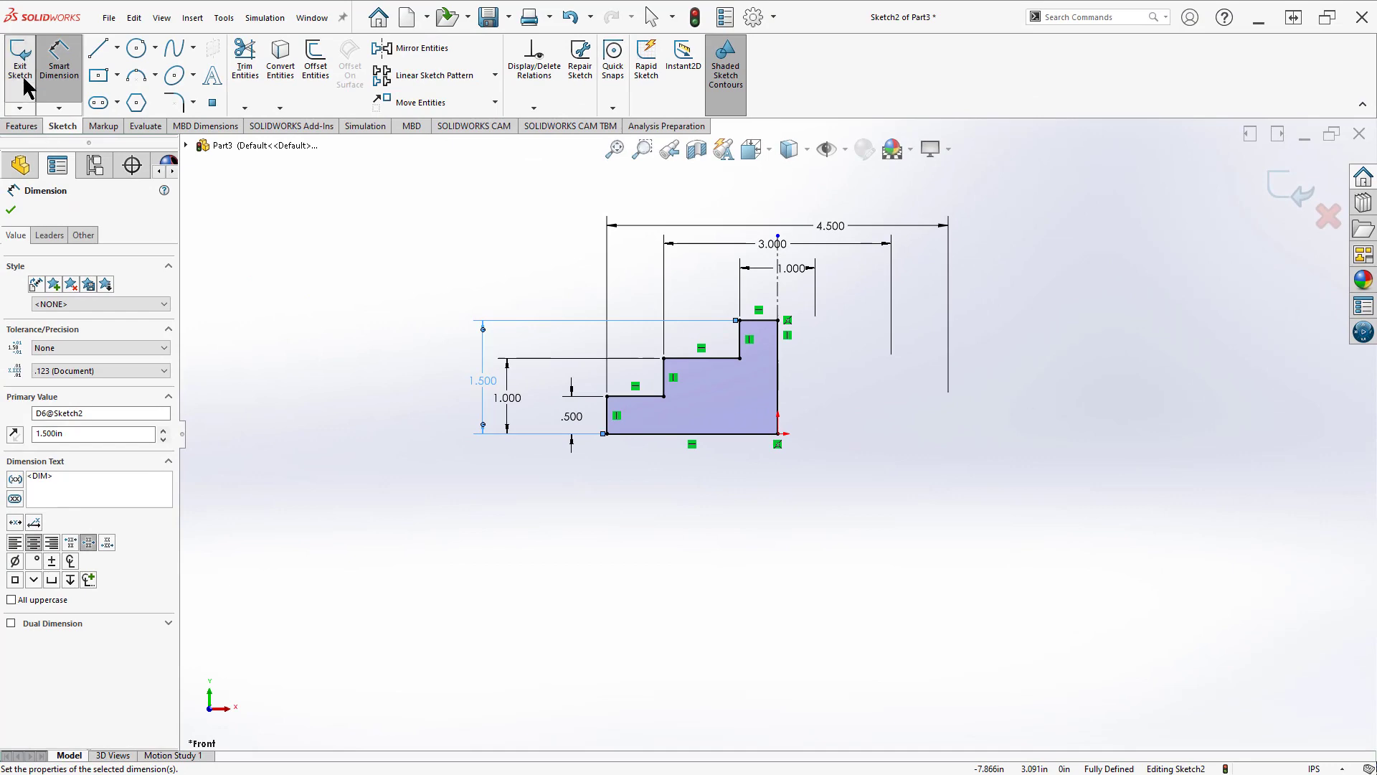
Finish the sketch and revolve the profile 360 degrees around the centerline to form the solid hub.
left_click(21, 75)
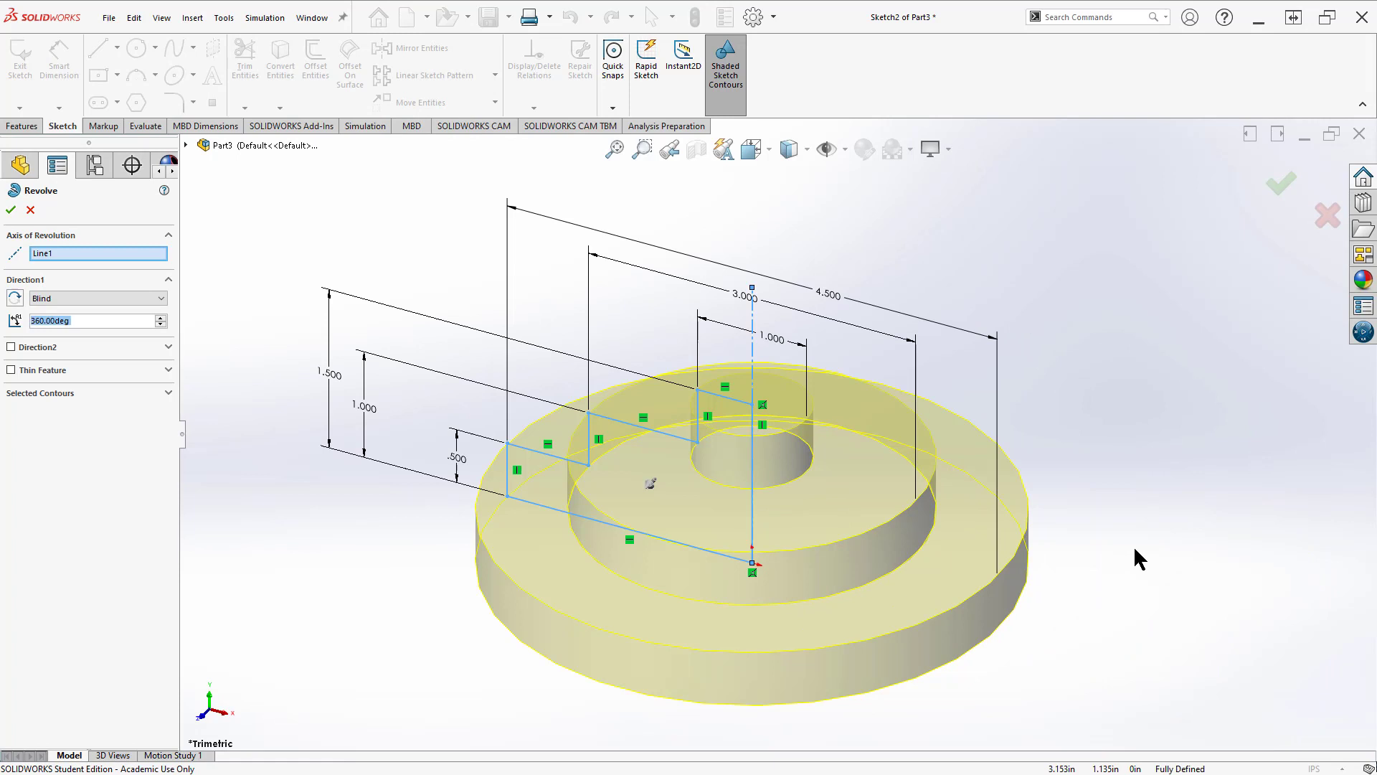
left_click(11, 210)
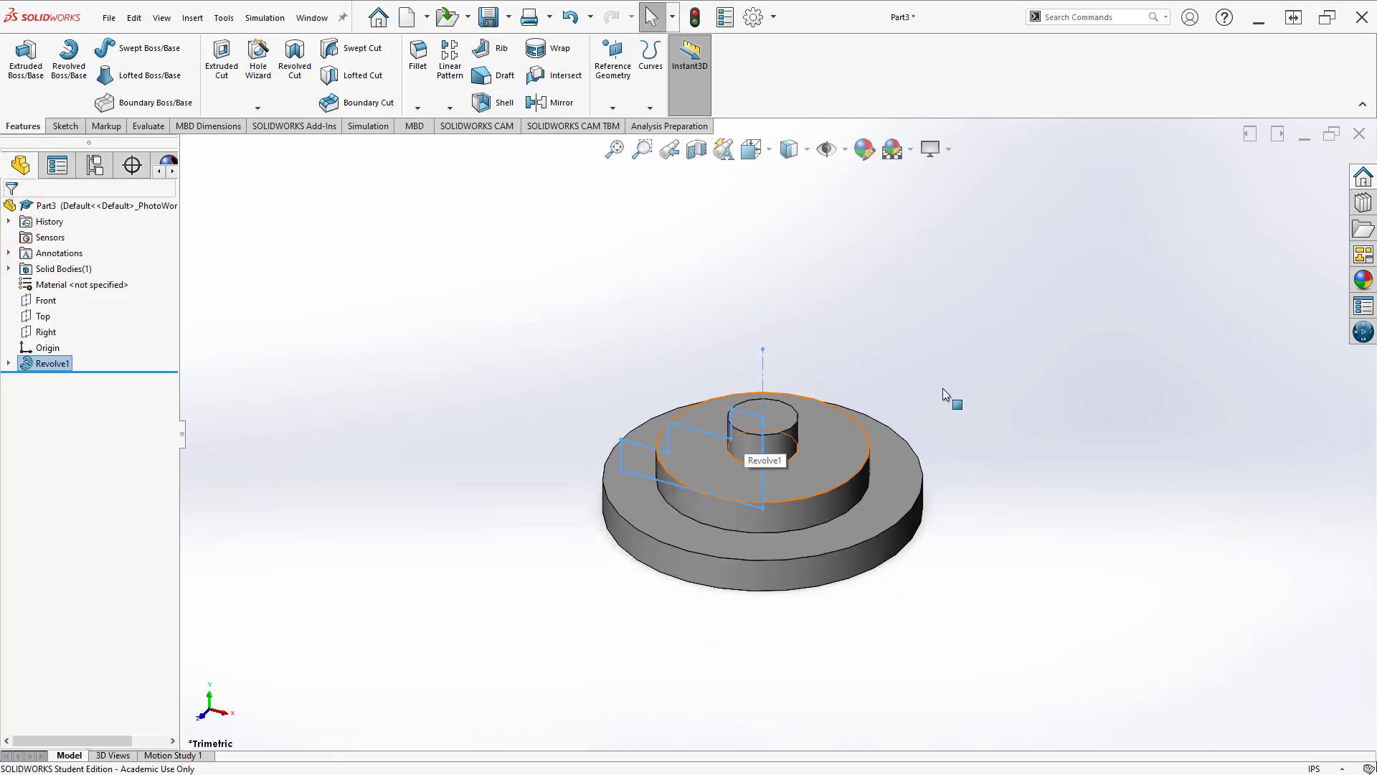
left_click(943, 388)
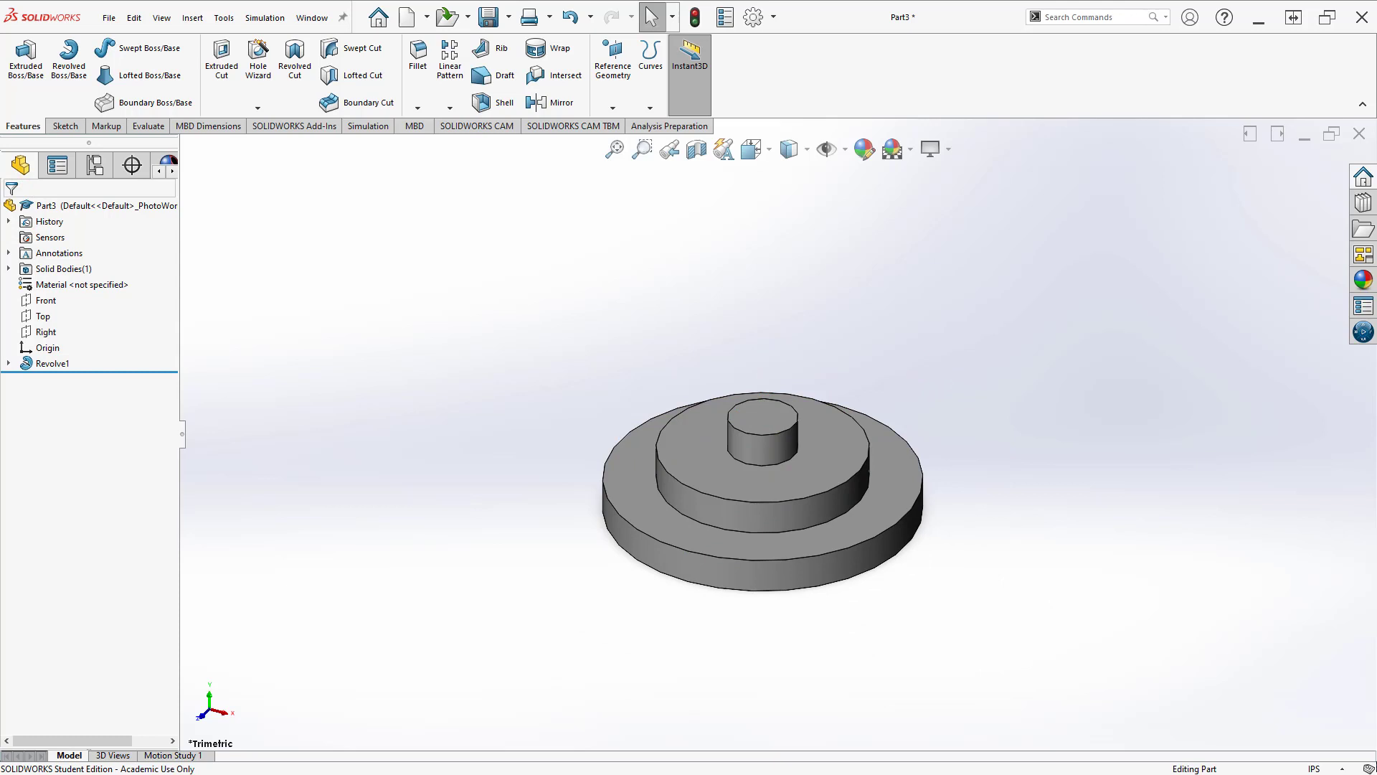
Switch to Adobe Acrobat to check the exercise's triangle instructions, and start an extruded cut sketch on the lowest tier's upper face in SOLIDWORKS.
key("alt+Tab")
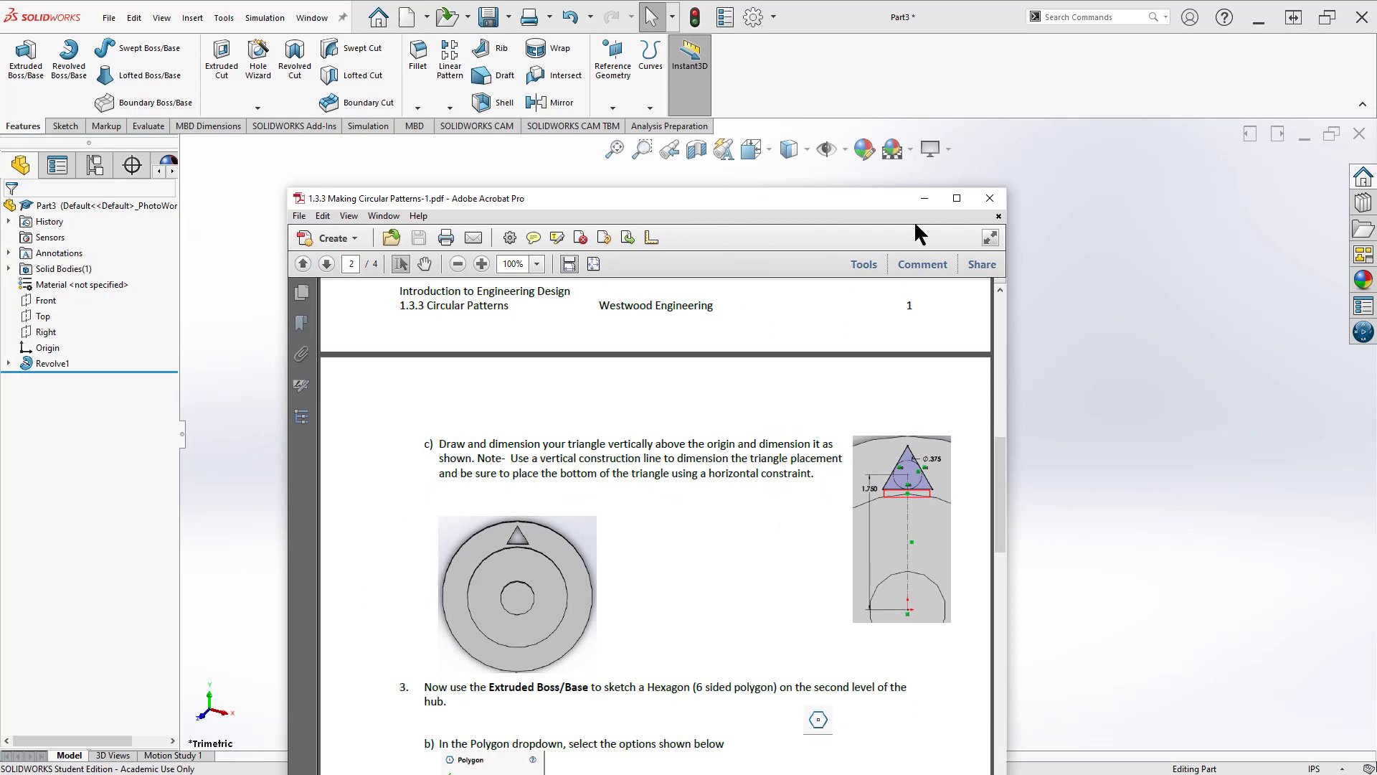
left_click(958, 198)
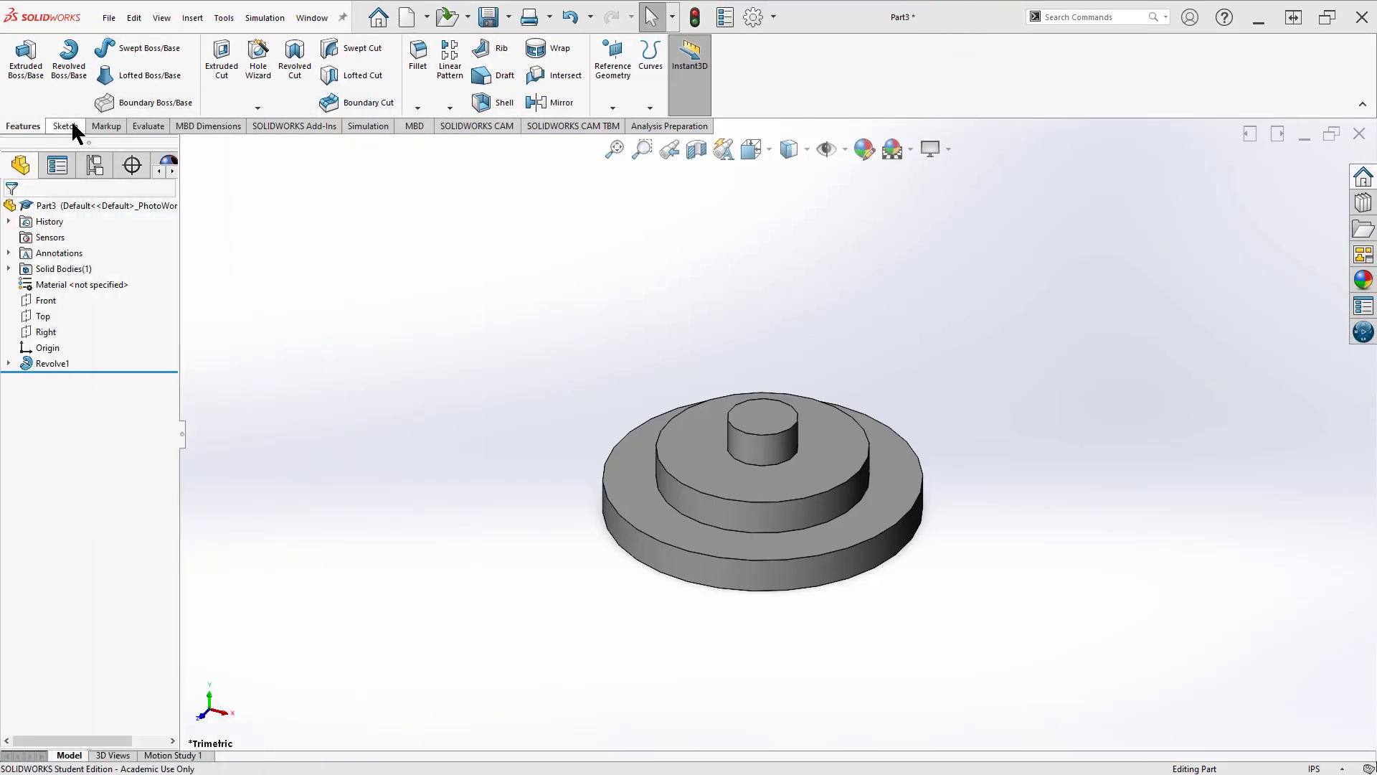
left_click(220, 72)
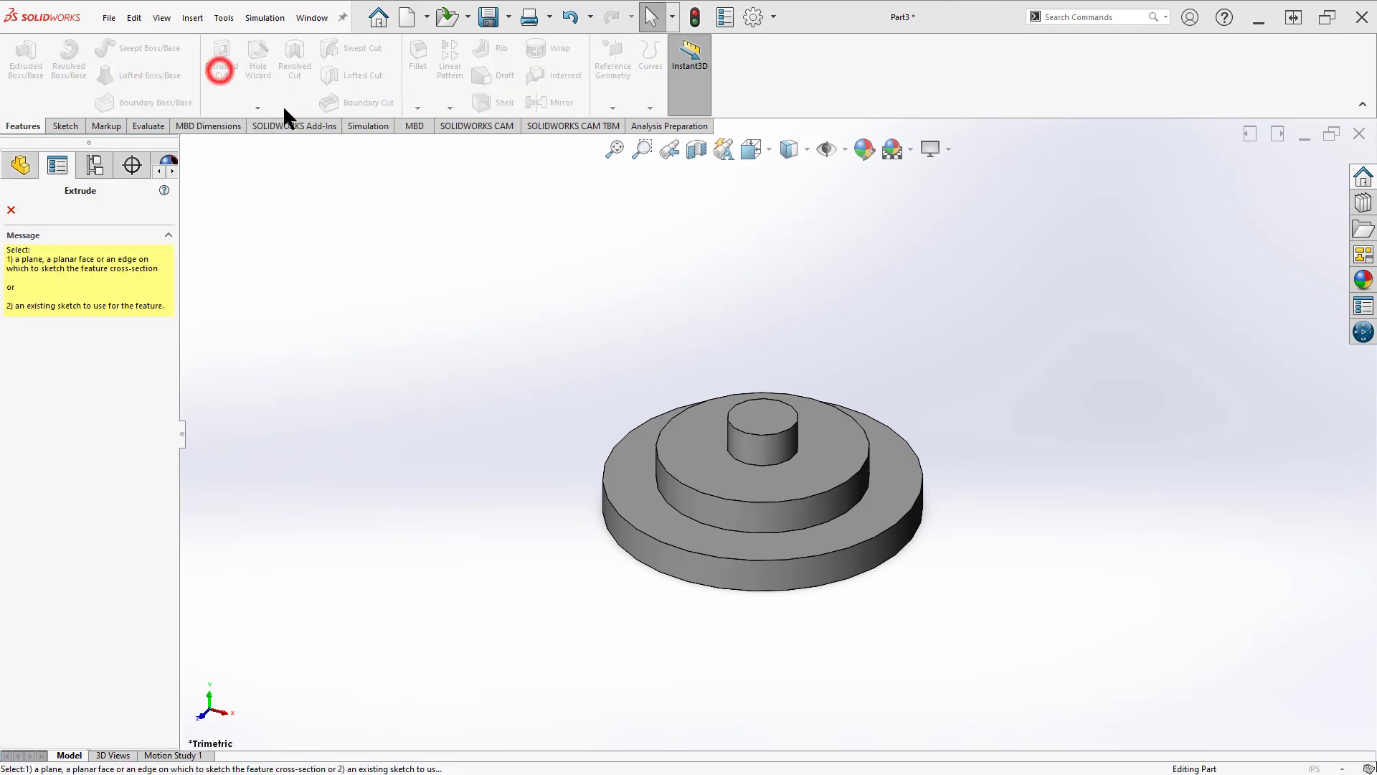
left_click(885, 450)
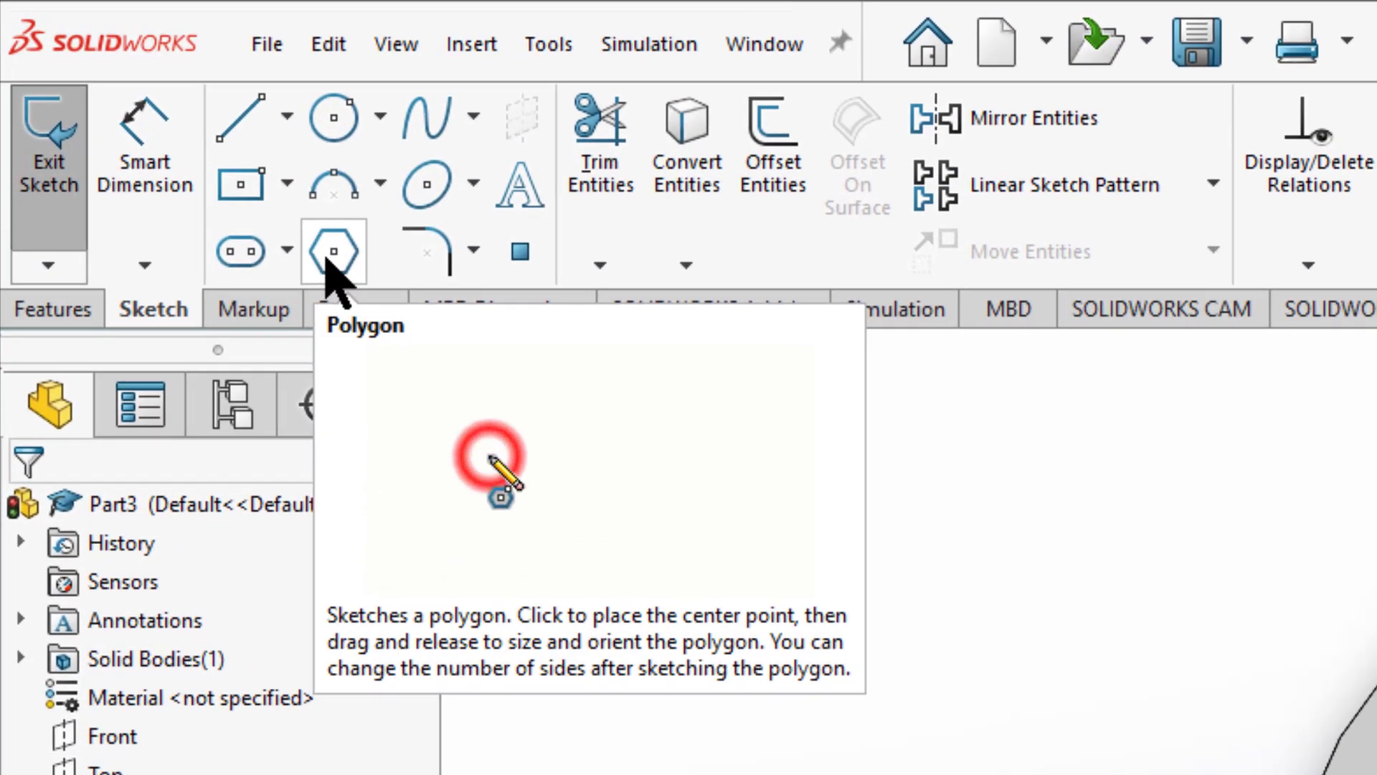
Sketch a 3-sided inscribed-circle polygon centred about 1.85 in vertically above the origin, with a circle about 0.33 in in diameter.
left_click(161, 125)
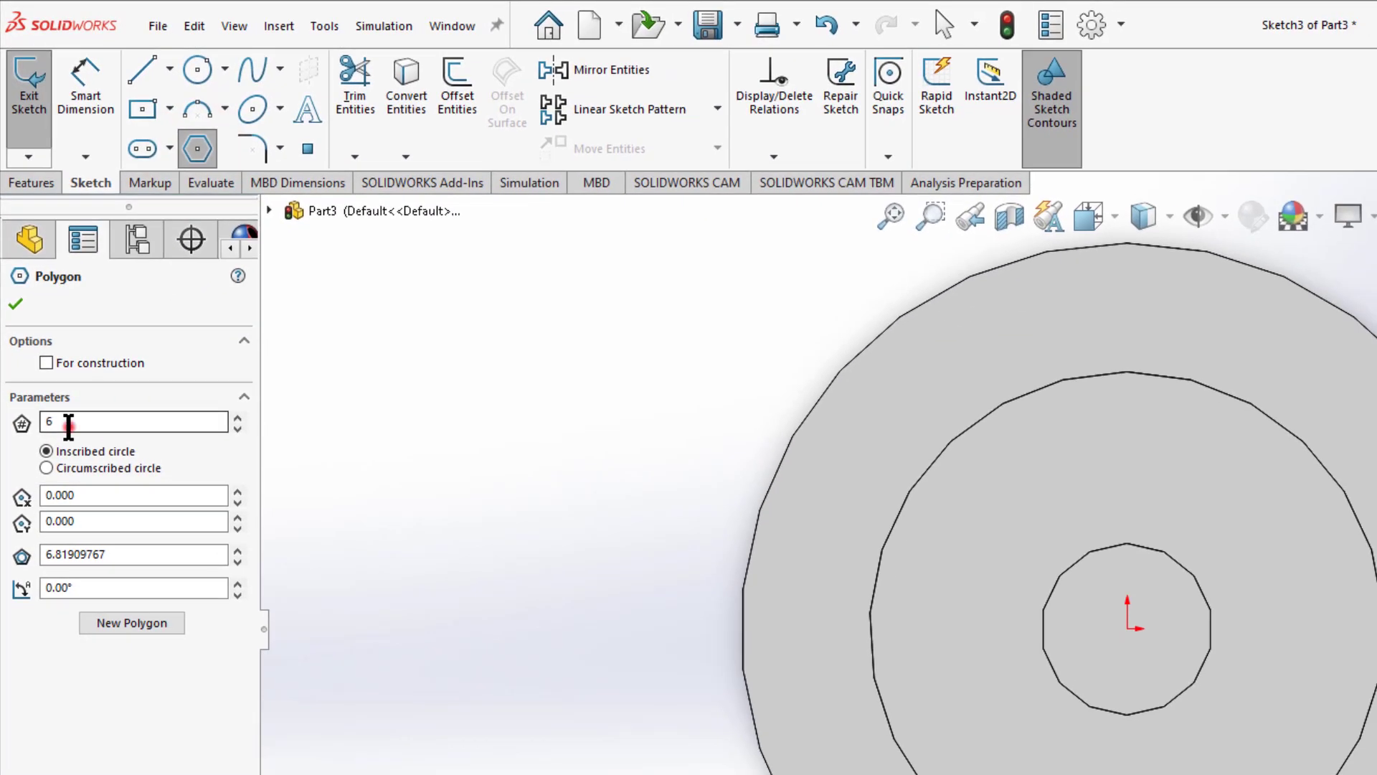
double_click(68, 425)
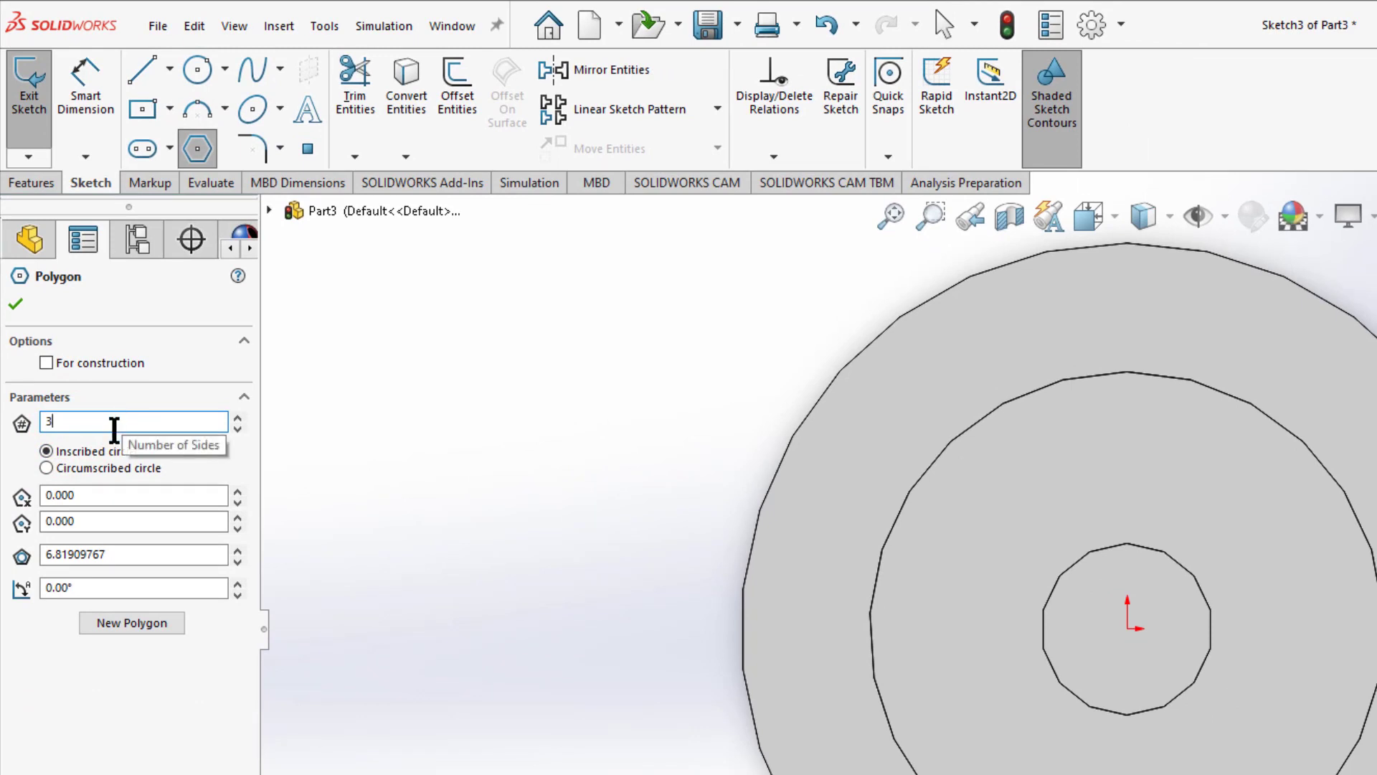
left_click(1126, 314)
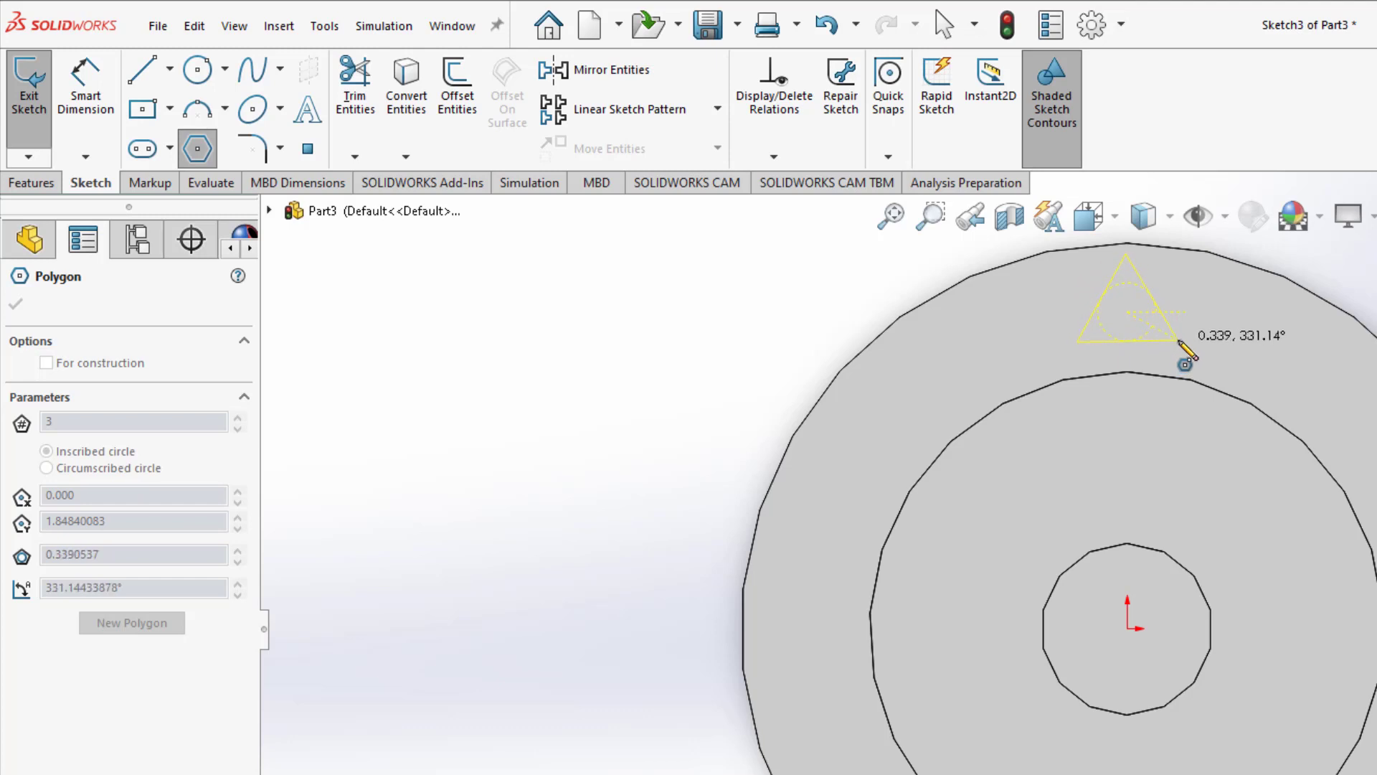
left_click(1174, 342)
right_click(1175, 343)
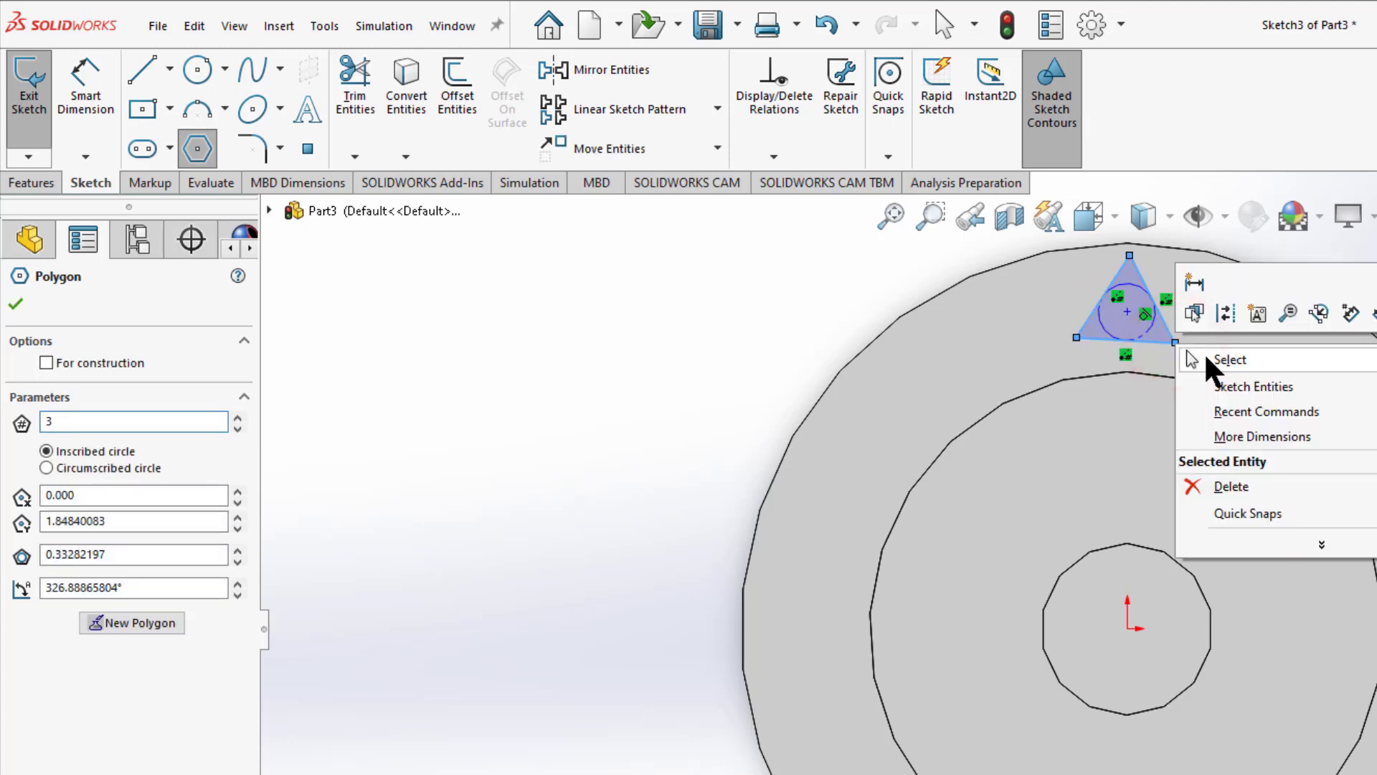
left_click(1208, 358)
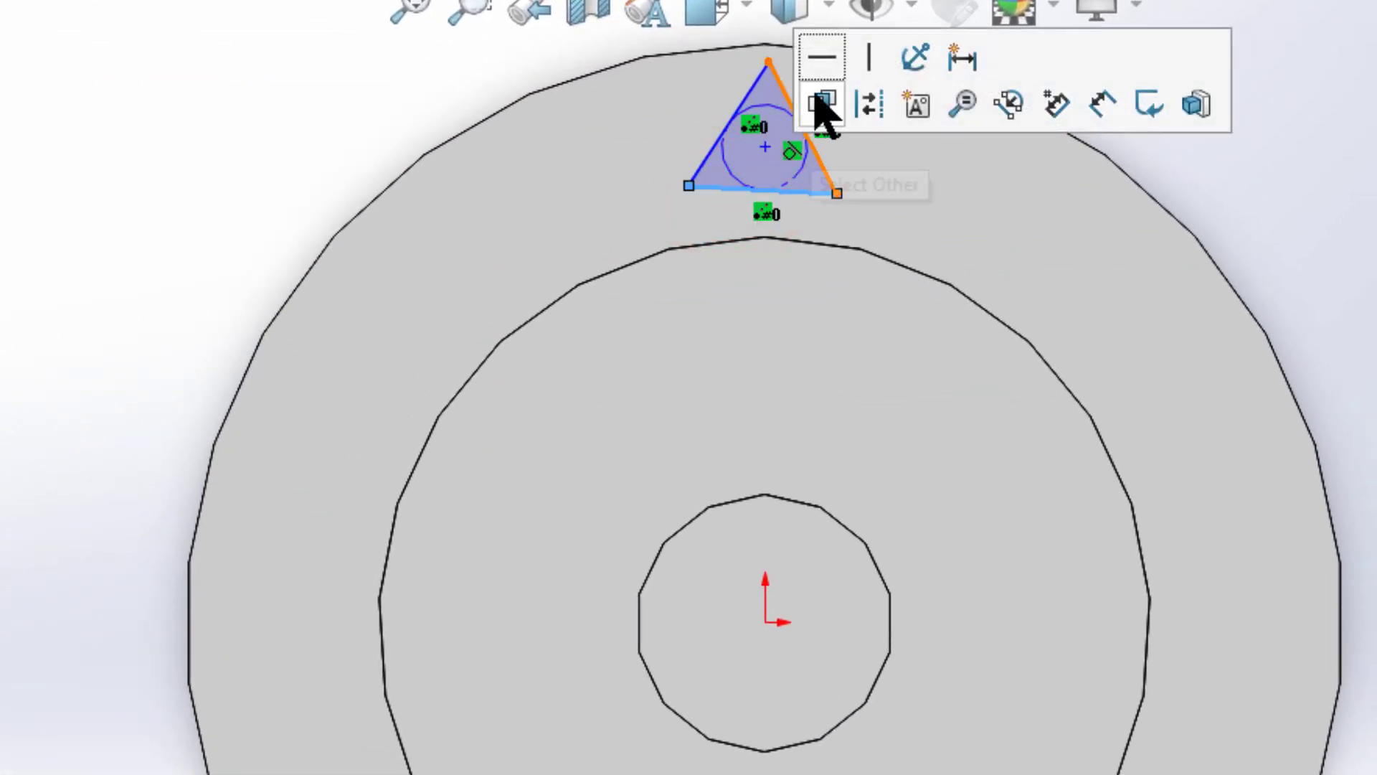
Constrain the triangle's base side to be horizontal.
left_click(822, 59)
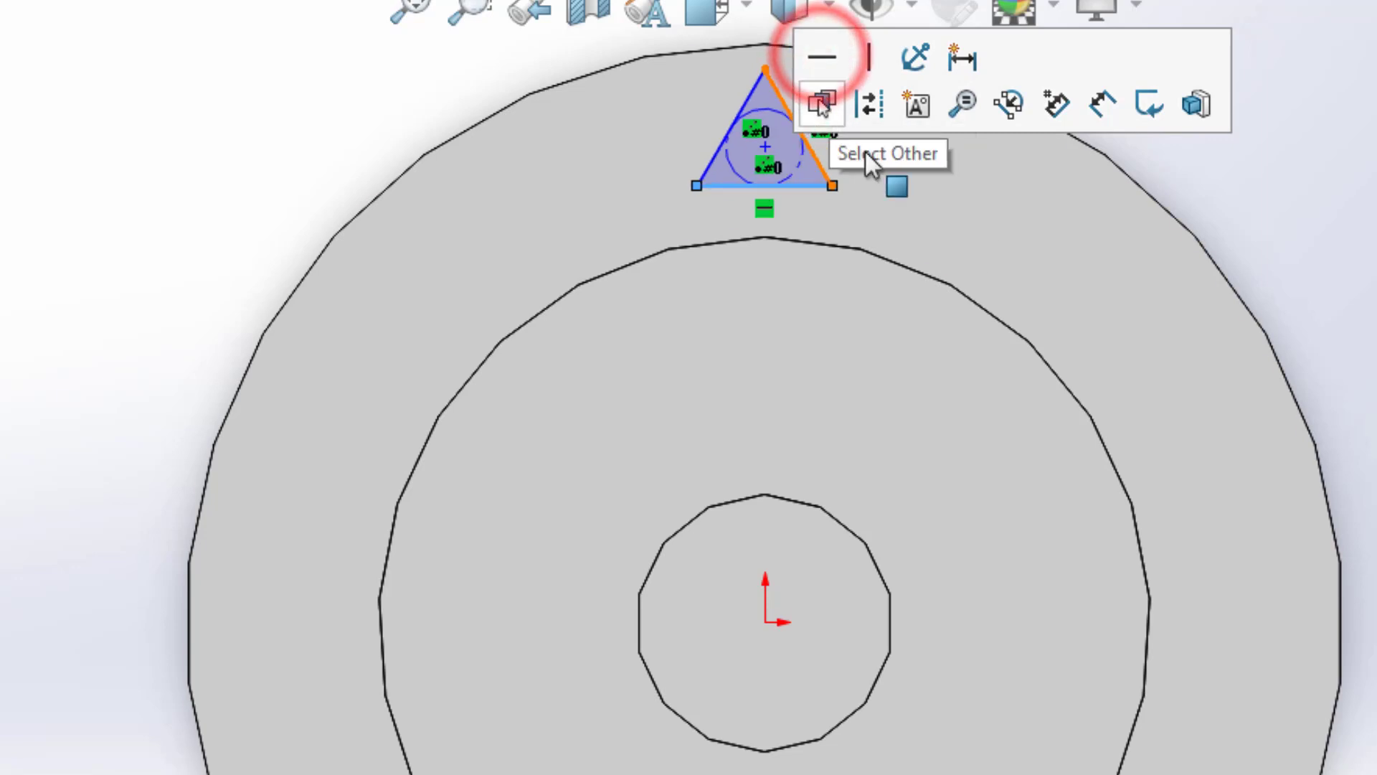
left_click(1048, 231)
left_click(1332, 227)
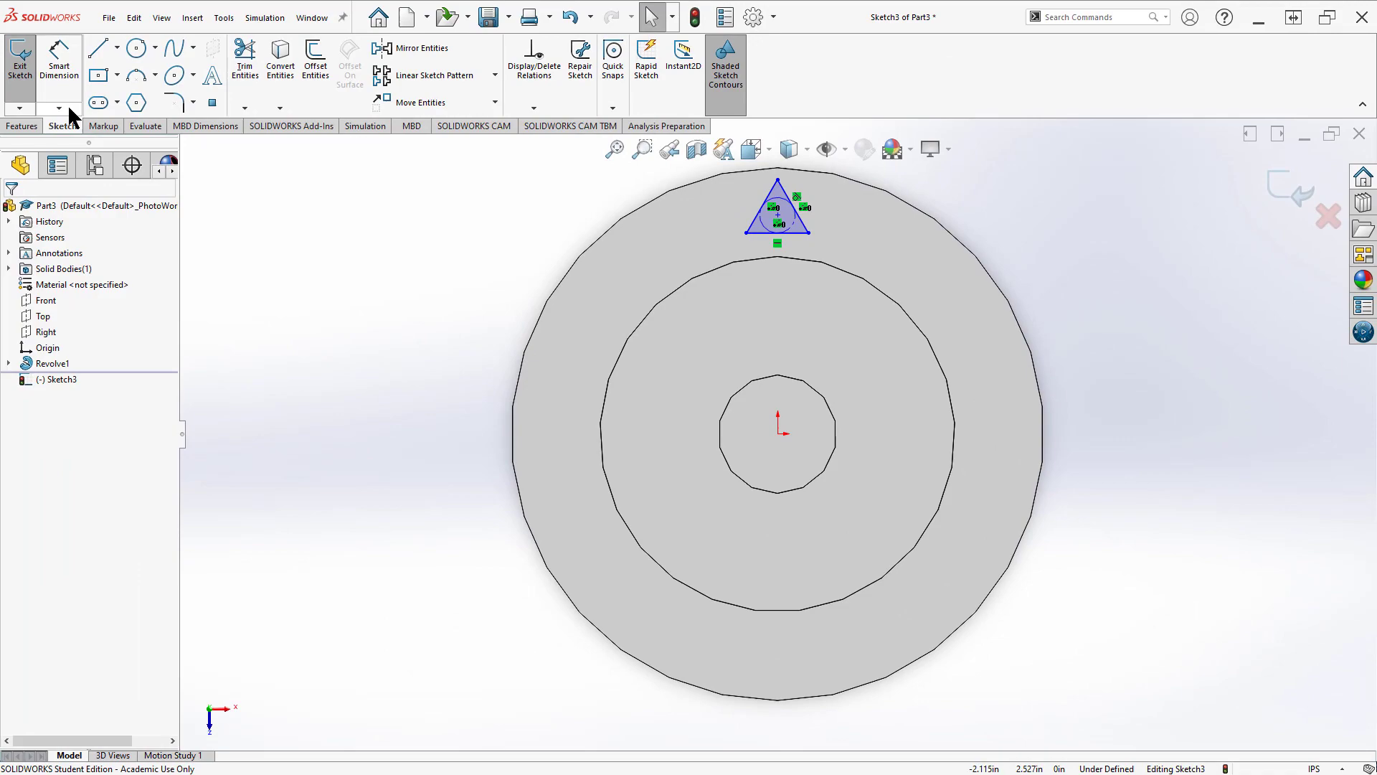
Draw a vertical centerline from the origin to the triangle's center point.
left_click(119, 48)
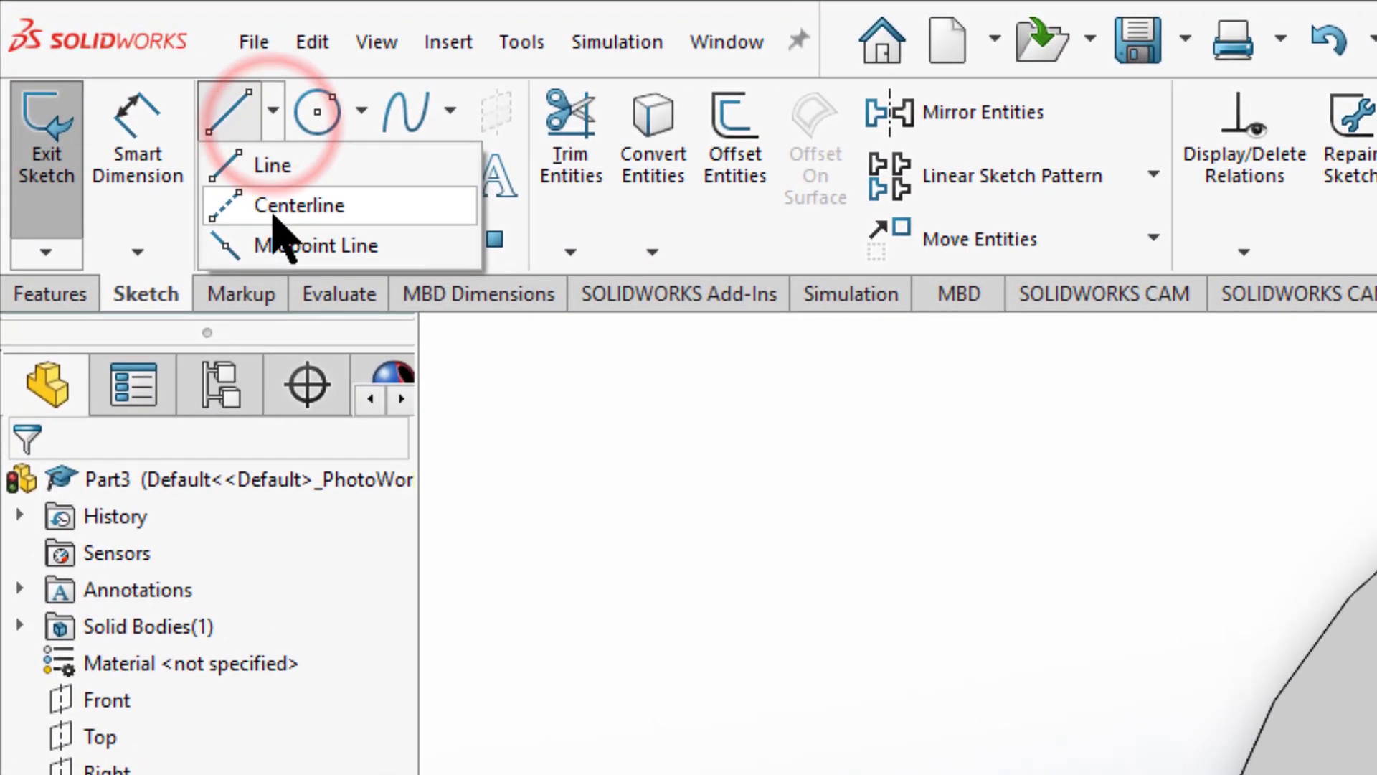
left_click(123, 89)
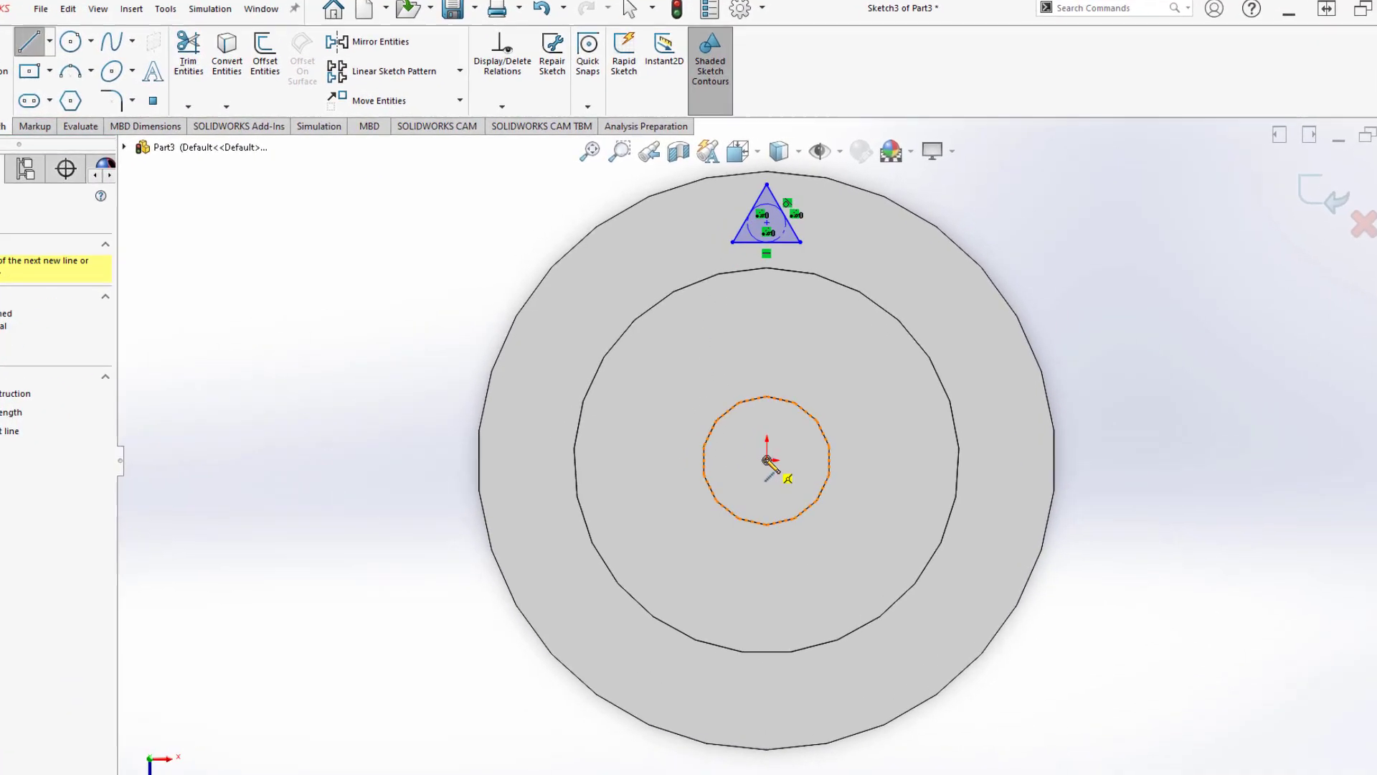
left_click(860, 477)
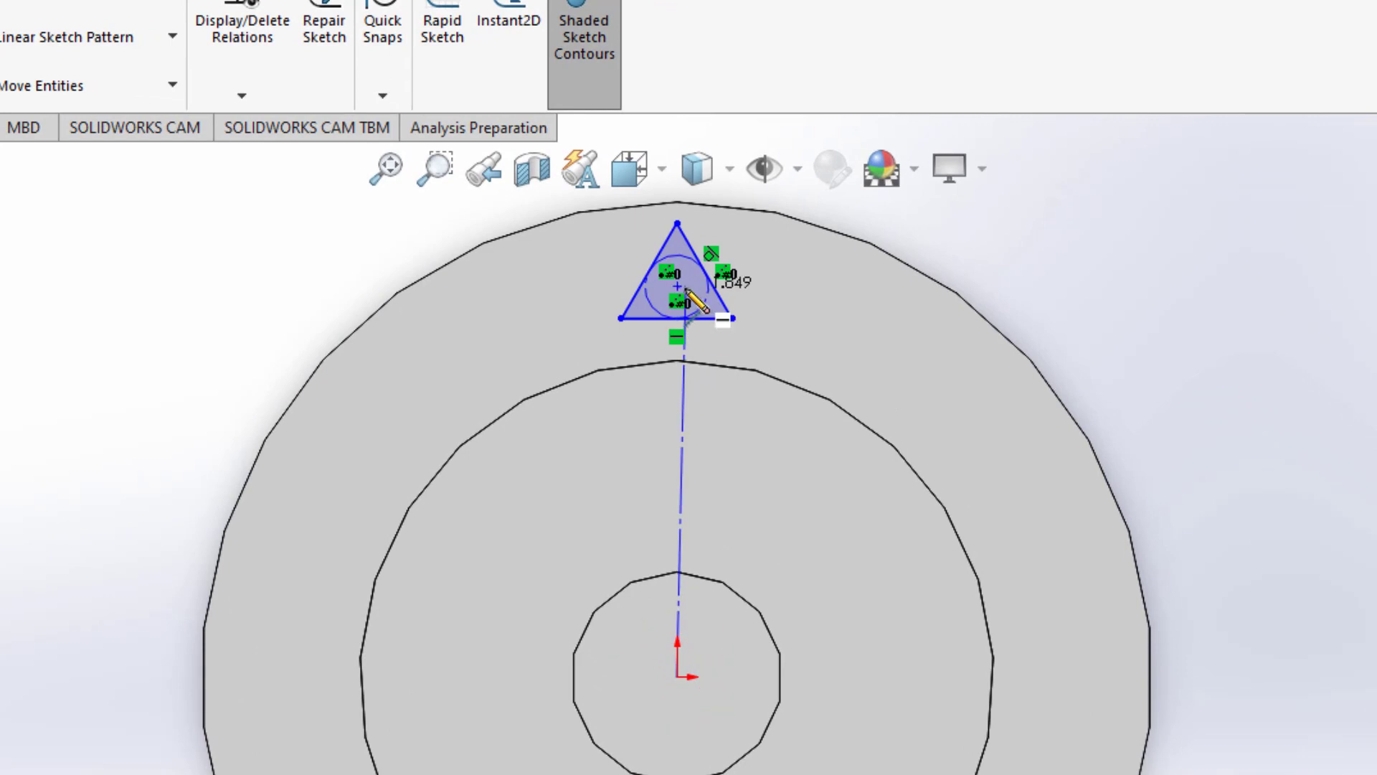
left_click(678, 287)
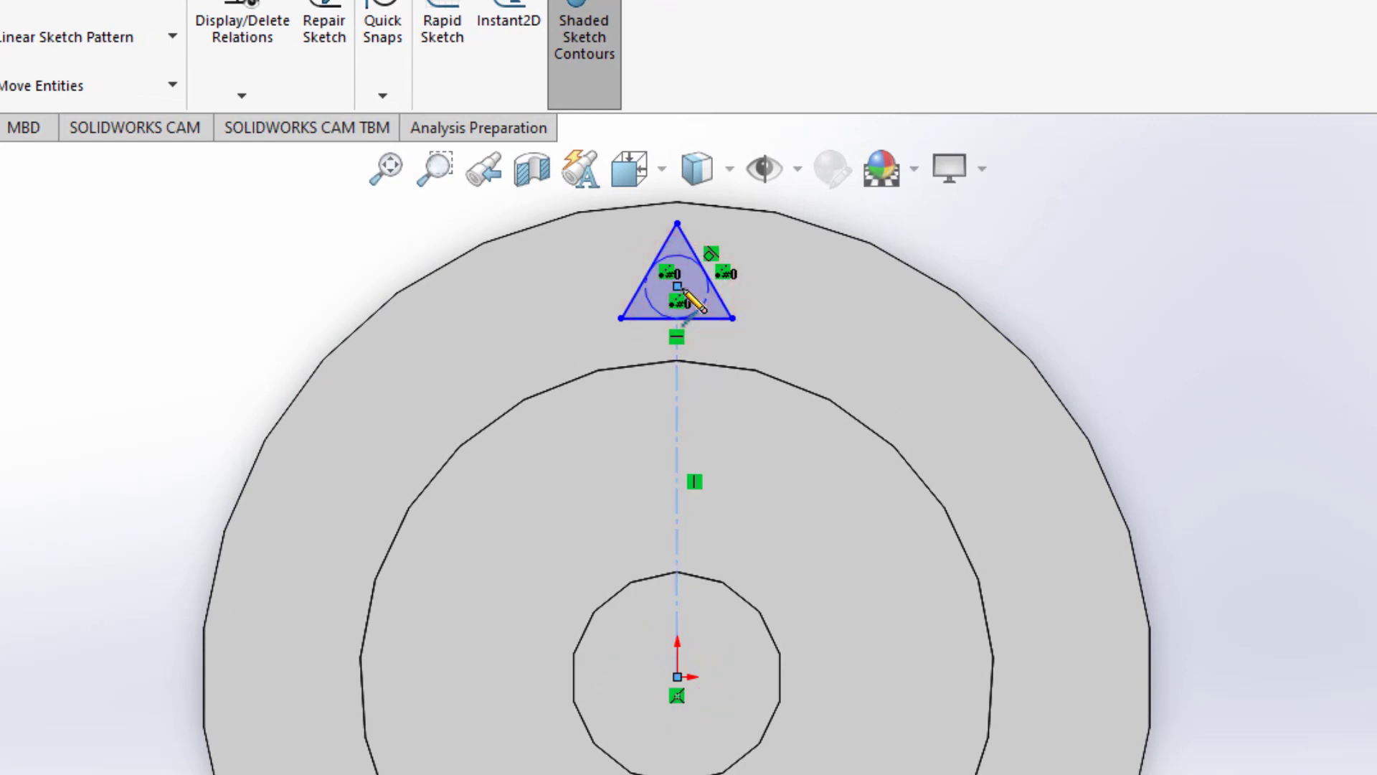
right_click(683, 292)
left_click(717, 307)
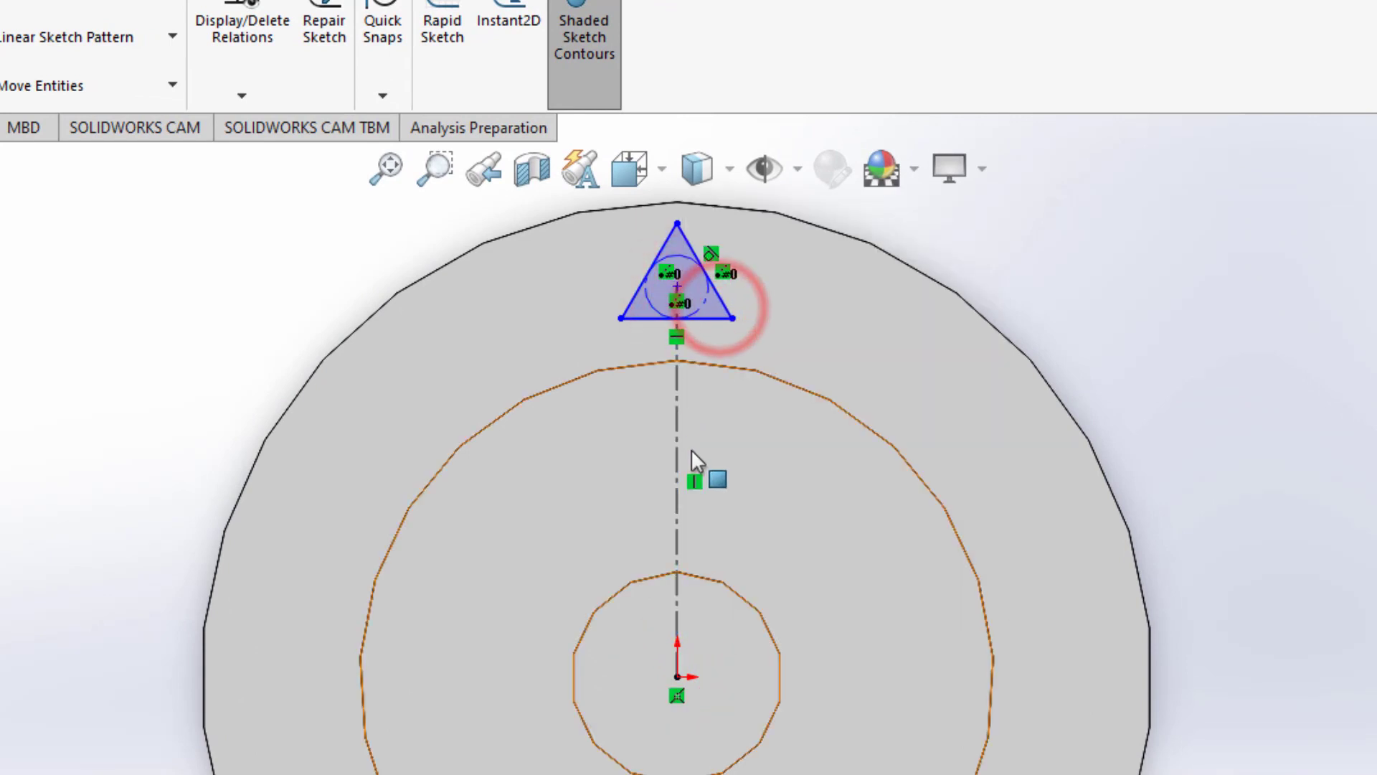
Dimension the centerline between the origin and the triangle's center as 1.75 in.
left_click(673, 467)
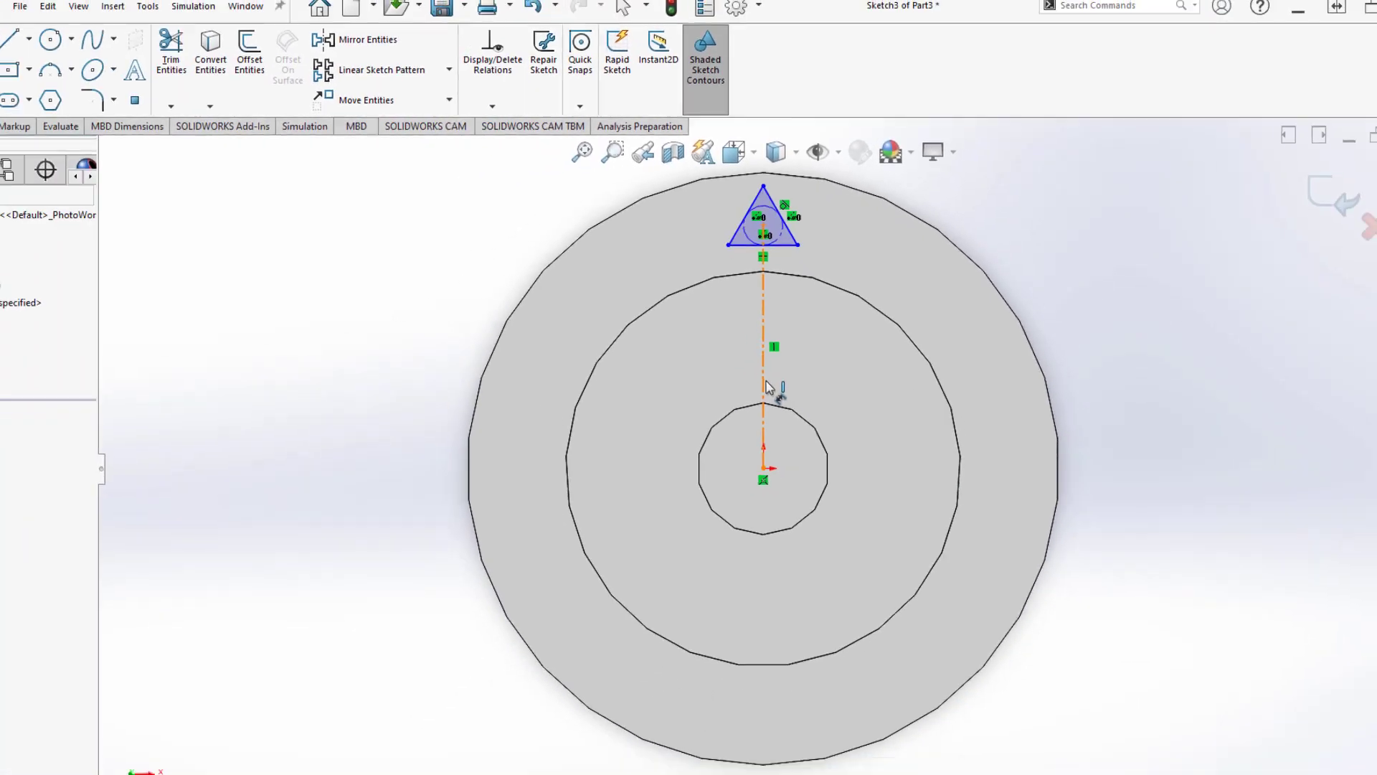
left_click(677, 537)
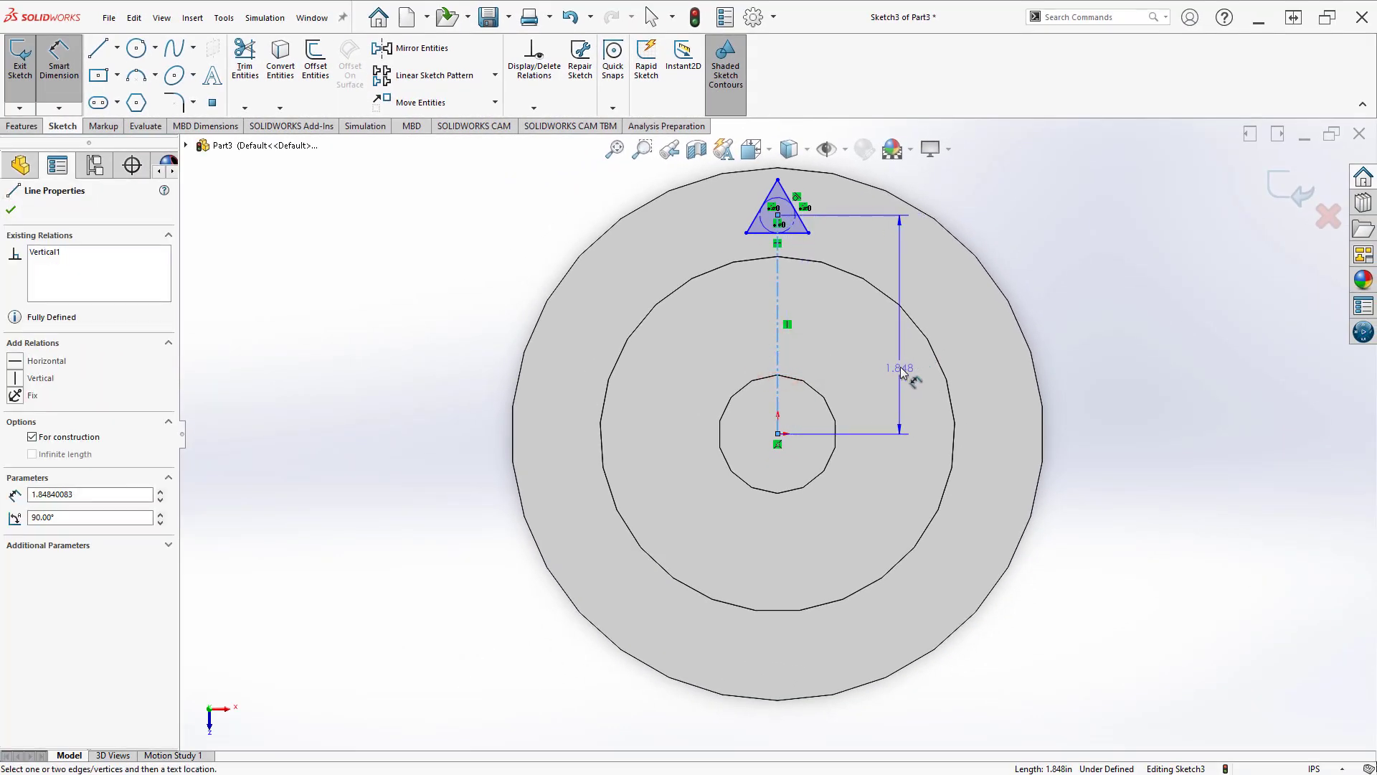
left_click(876, 373)
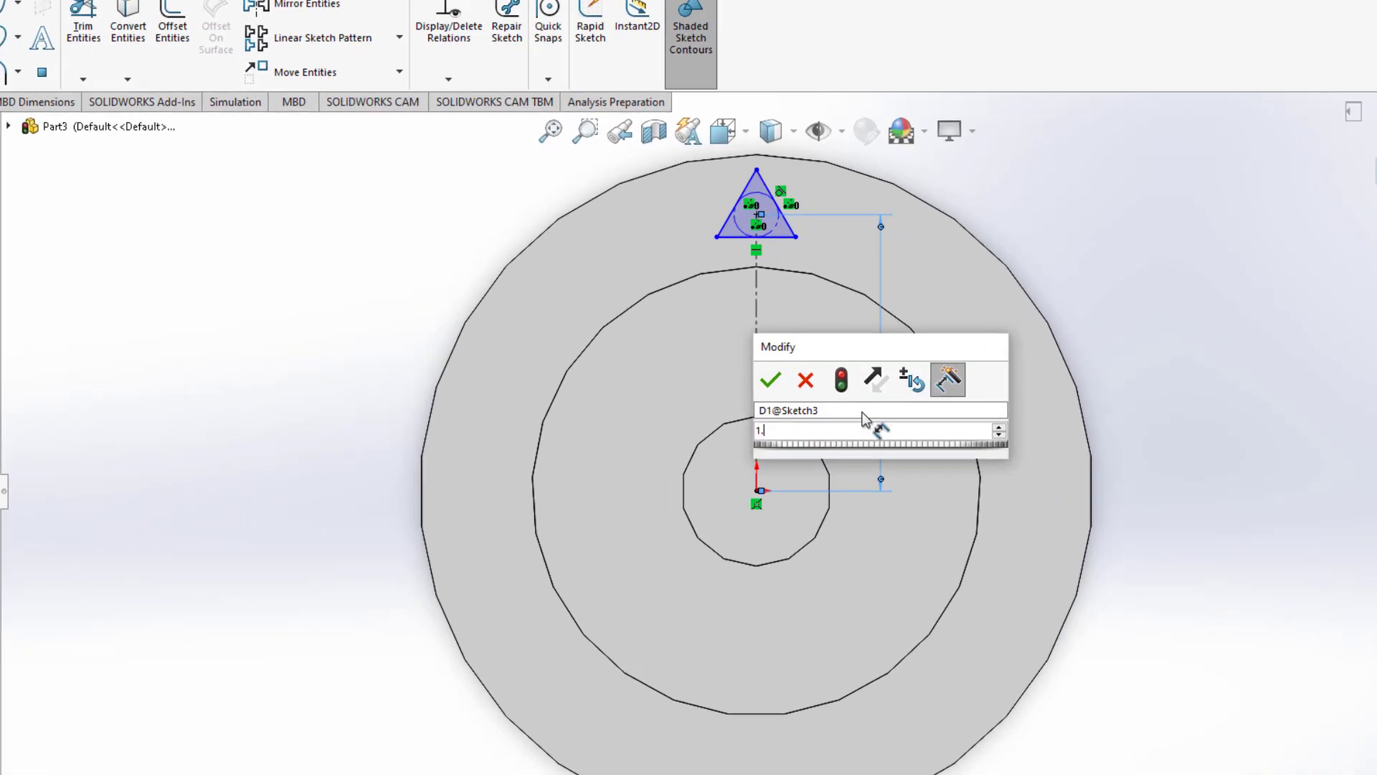
type("1.75")
key("Return")
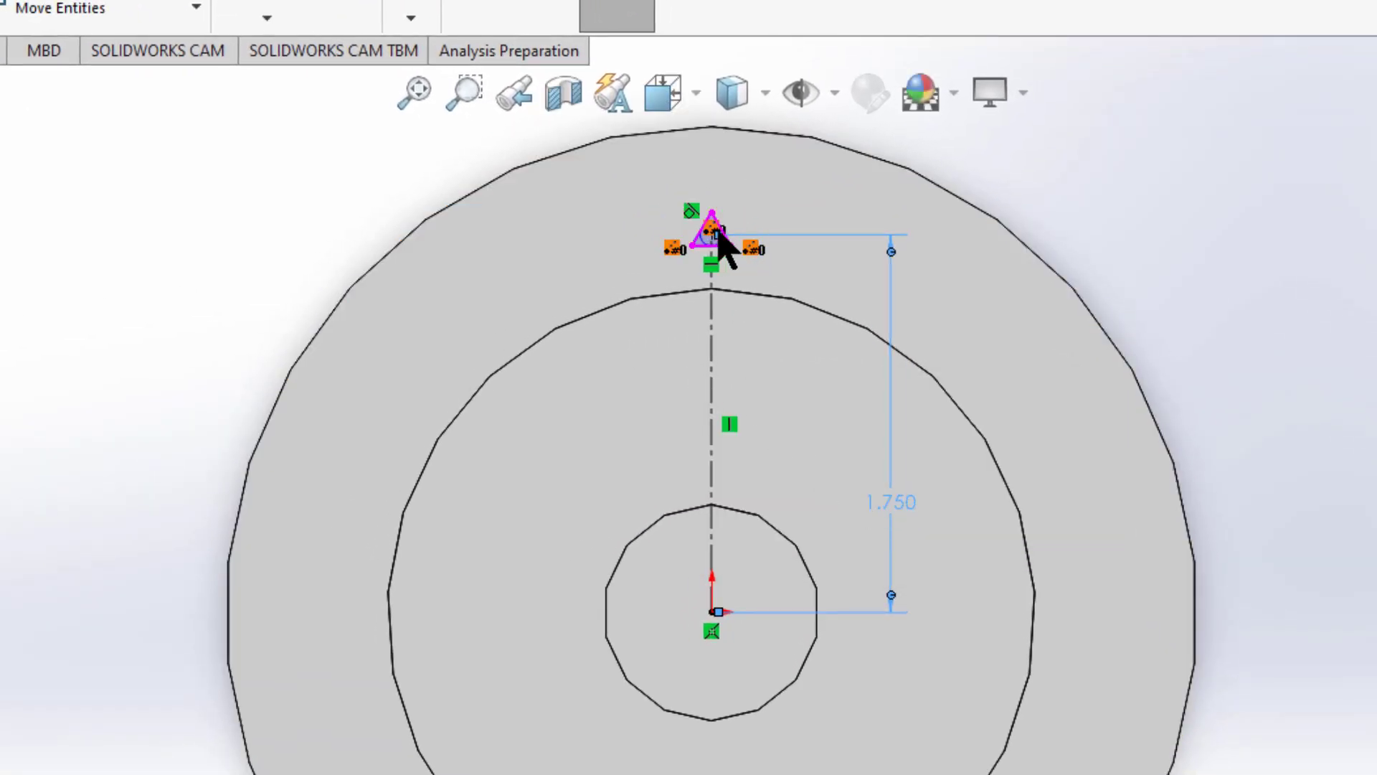
Dimension the triangle's inscribed construction circle as a 0.375 in diameter.
scroll(720, 243, "down", 5)
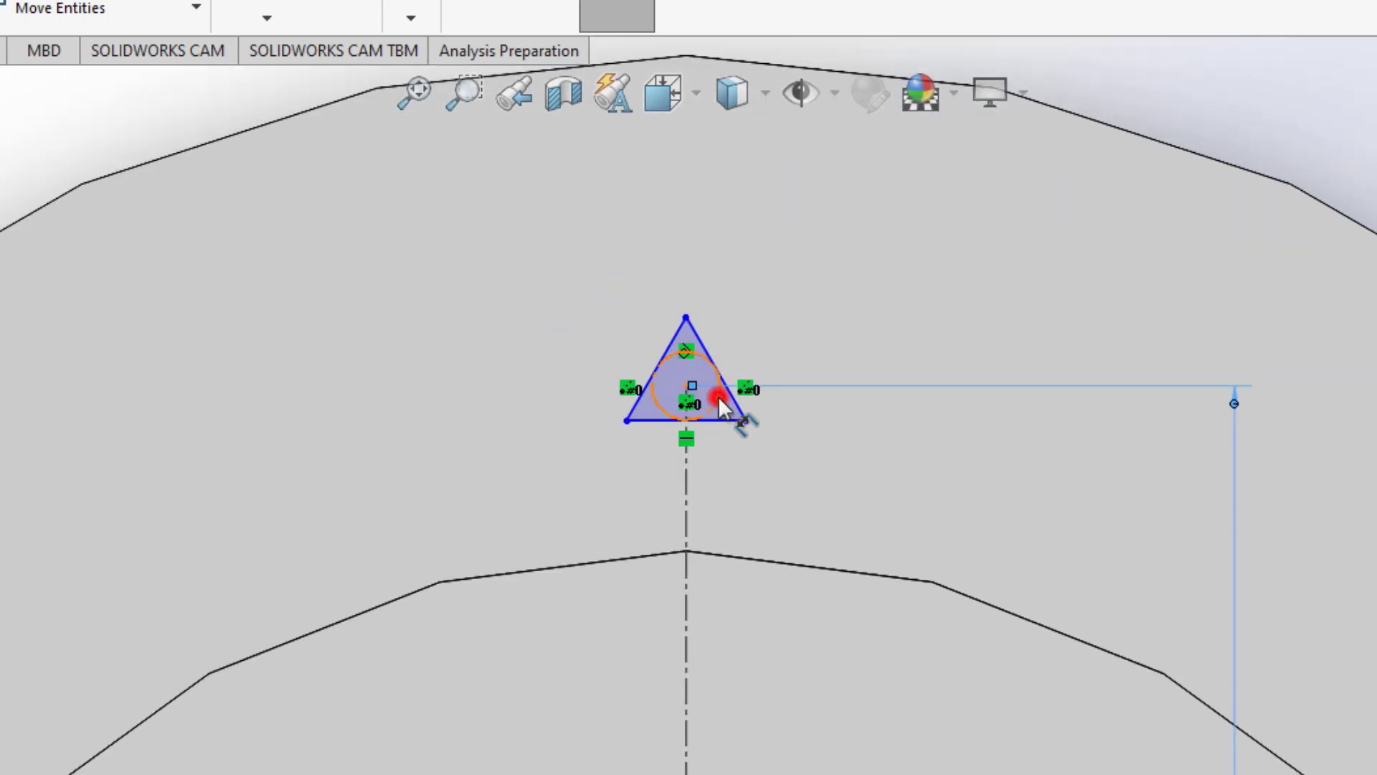
left_click(718, 396)
left_click(831, 284)
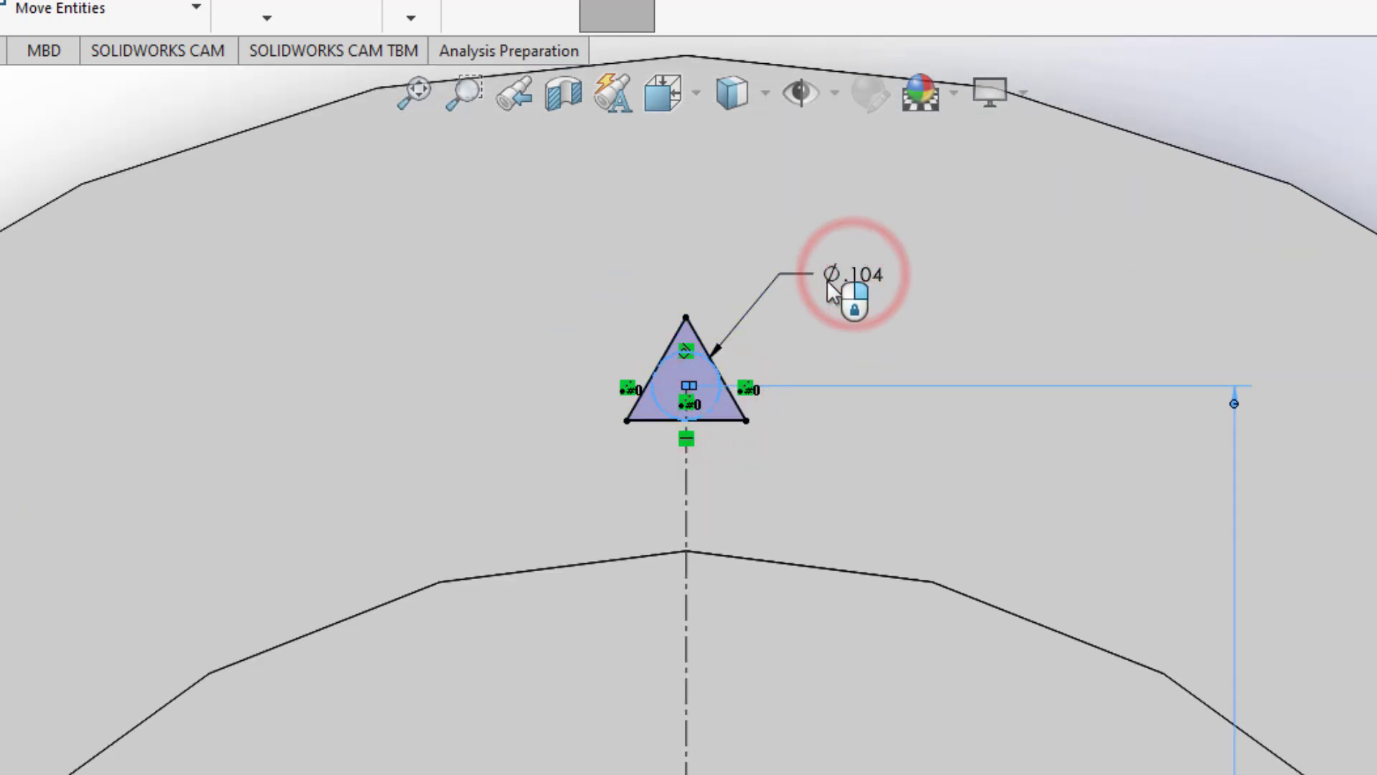
type(".375")
key("Return")
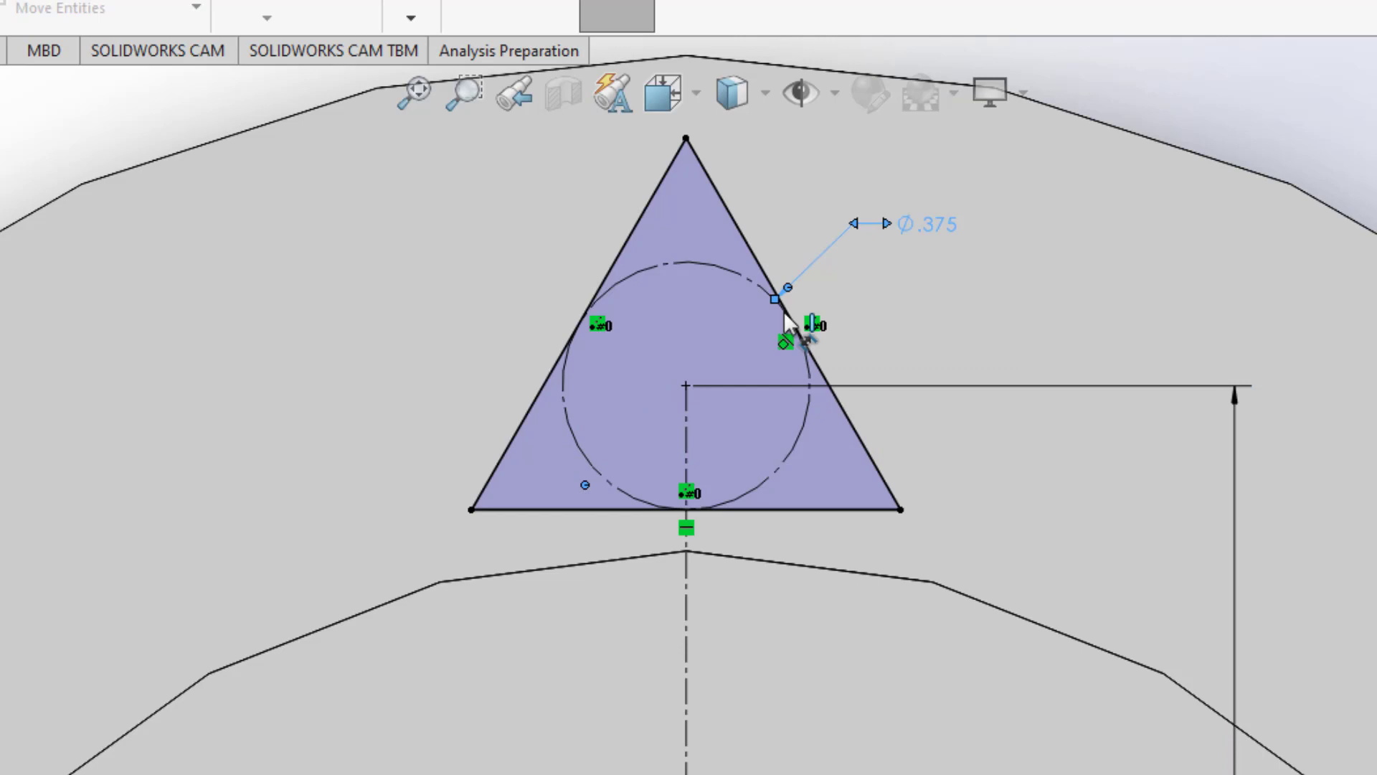
scroll(646, 596, "up", 5)
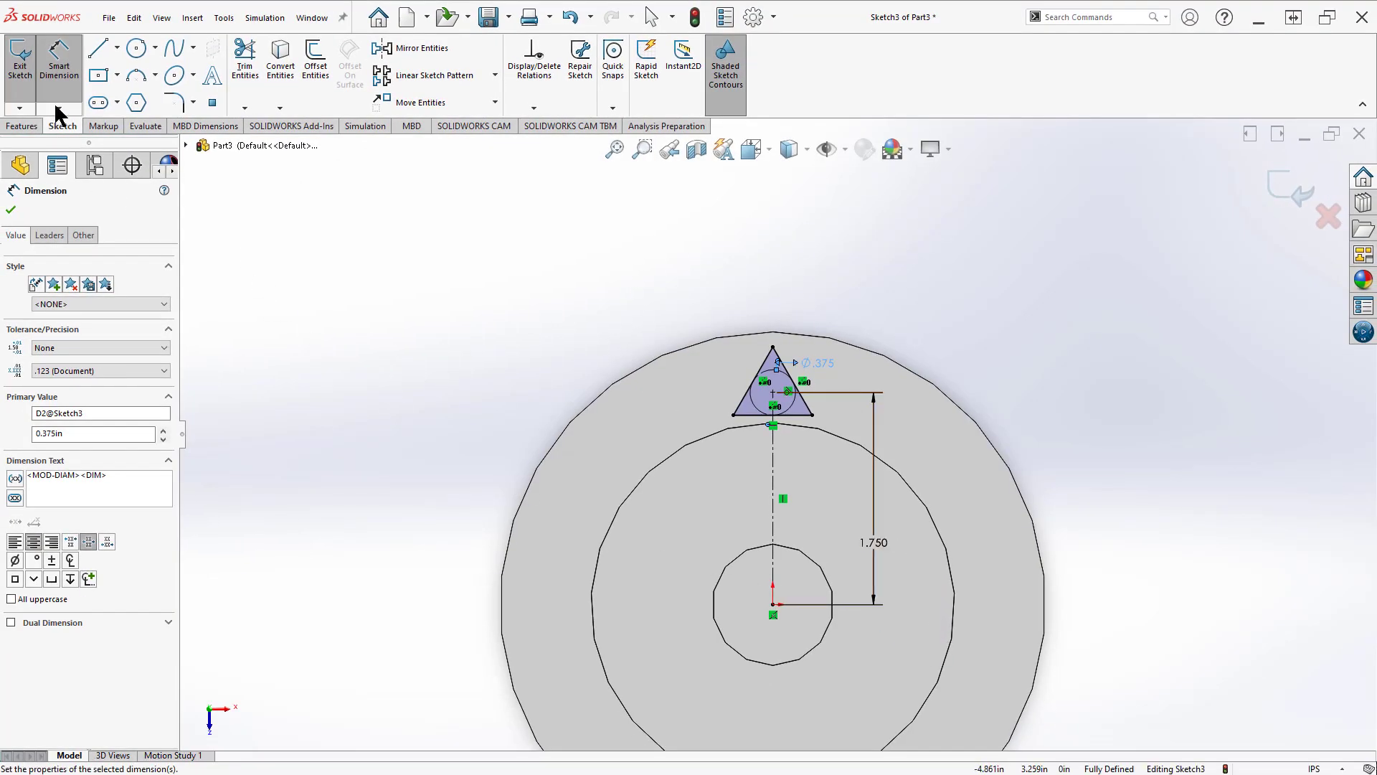
Finish the sketch and cut the triangle Through All from the sketch plane.
left_click(22, 72)
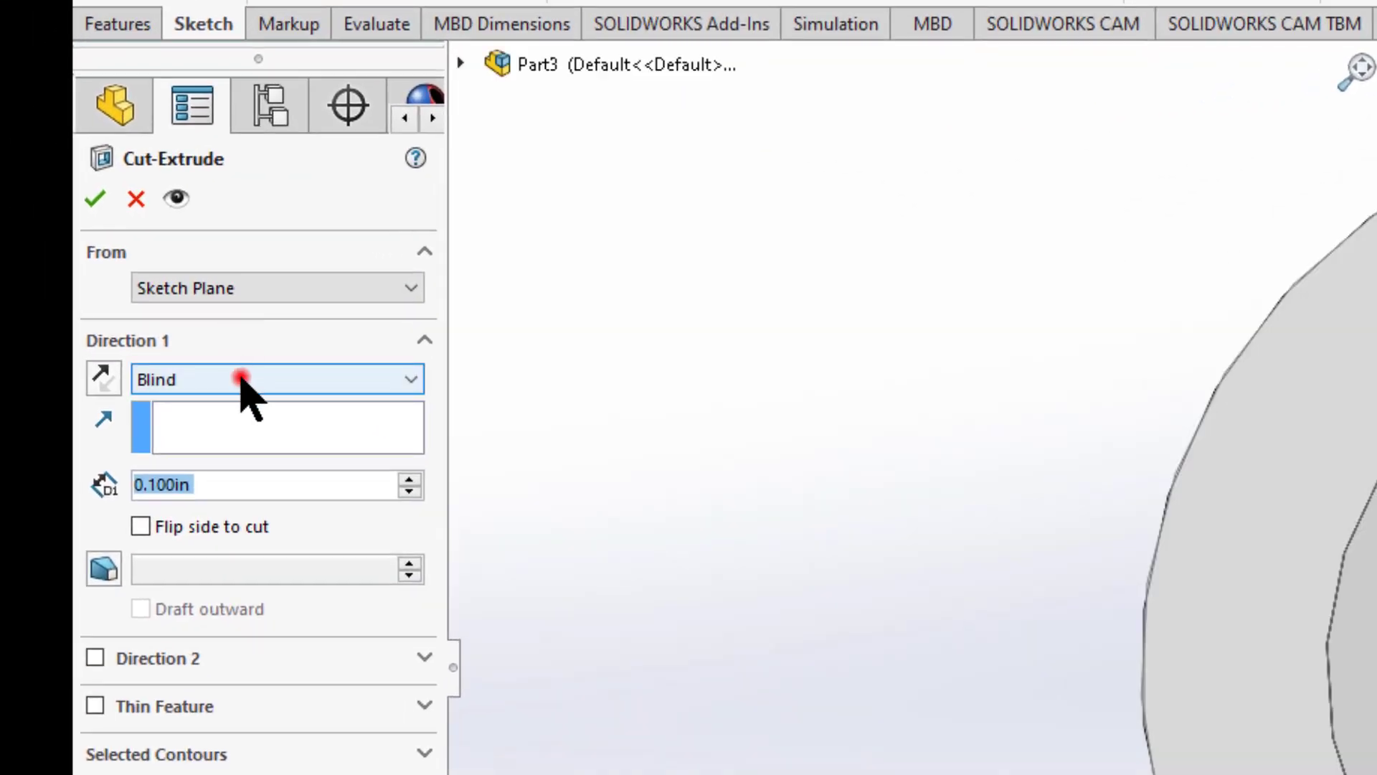
left_click(242, 379)
left_click(219, 423)
left_click(95, 199)
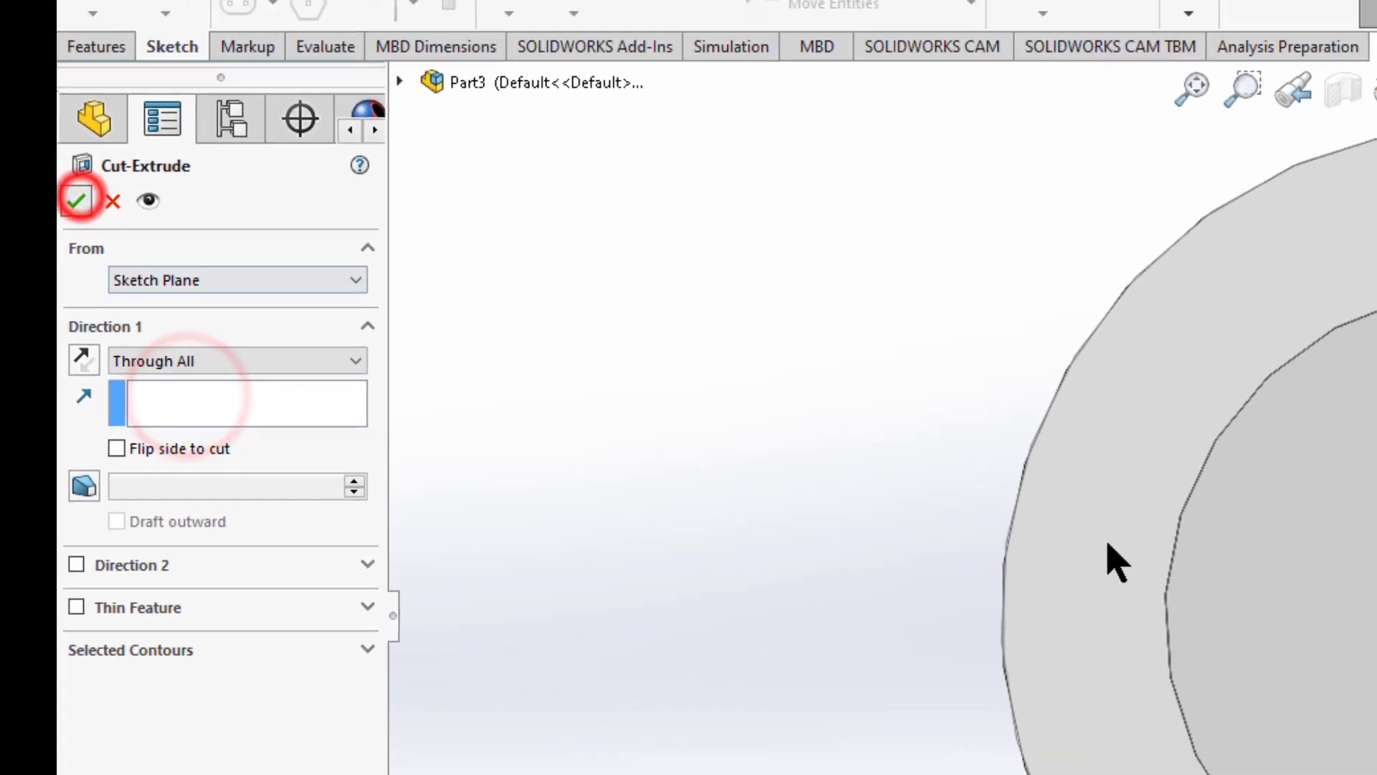
left_click(380, 303)
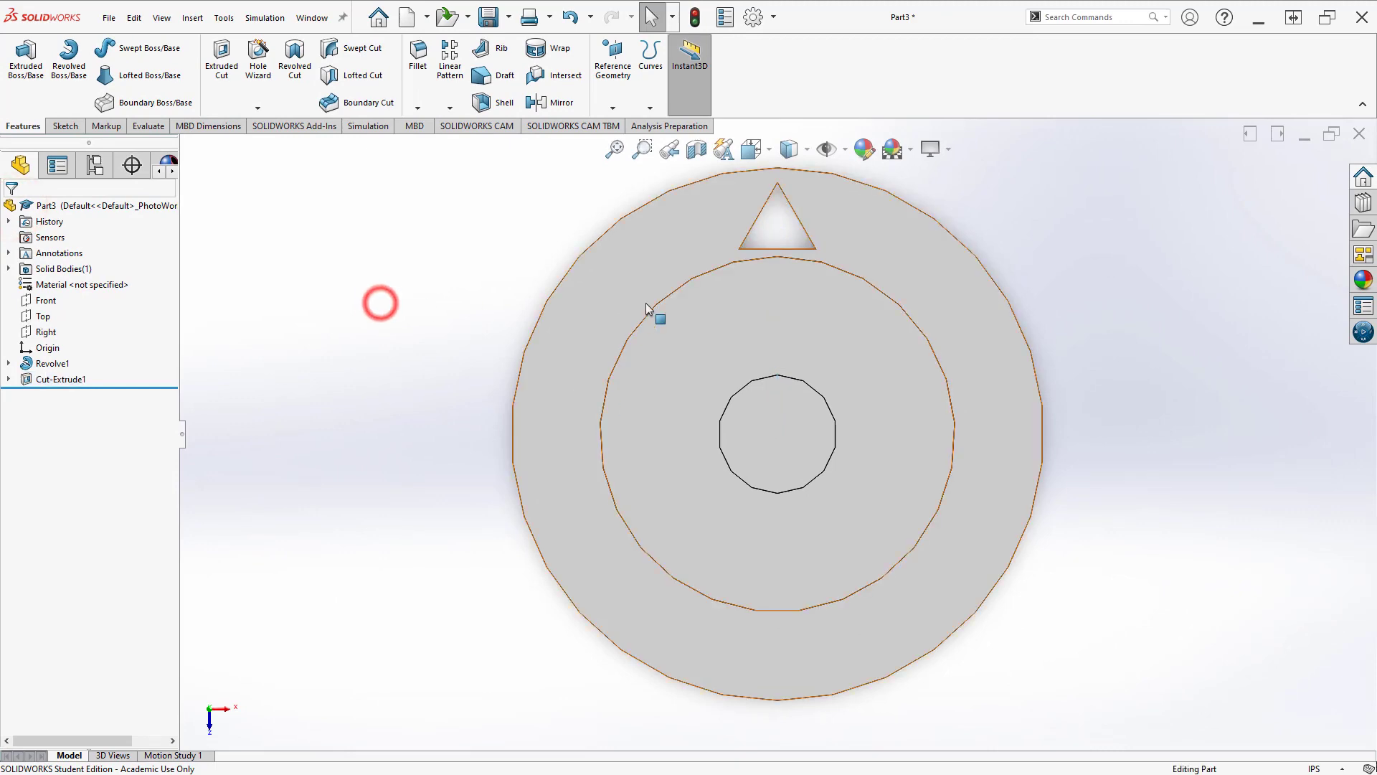
middle_click_drag(646, 309, 682, 298)
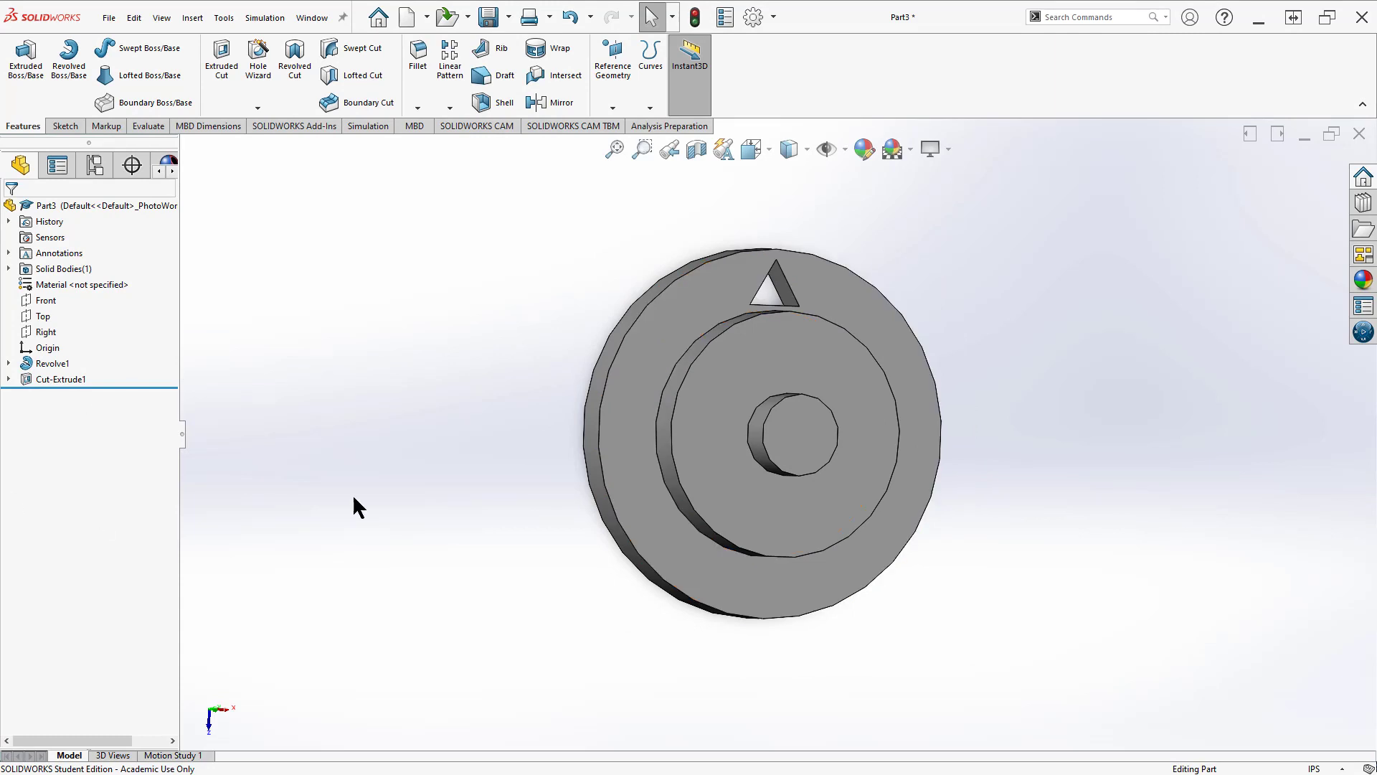
key("ctrl+1")
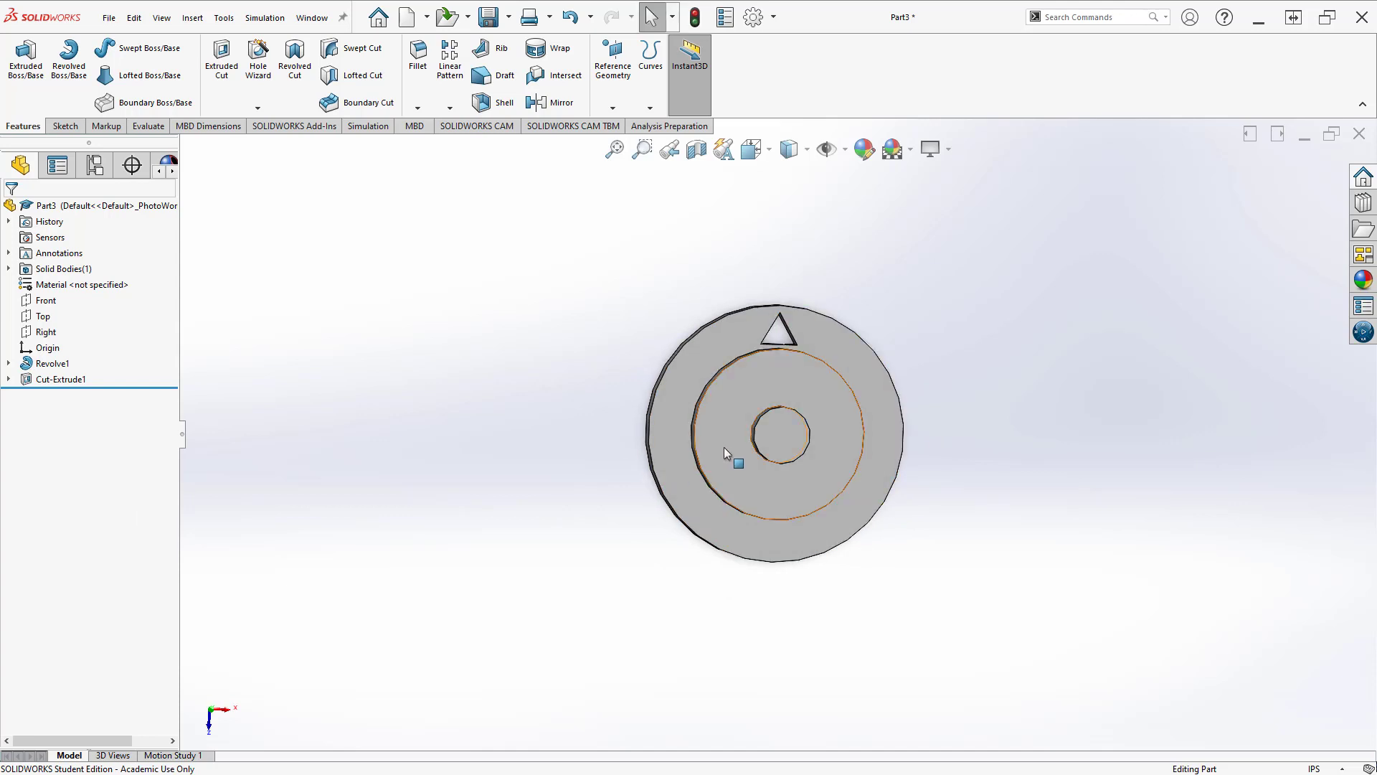
left_click(724, 447)
left_click(488, 433)
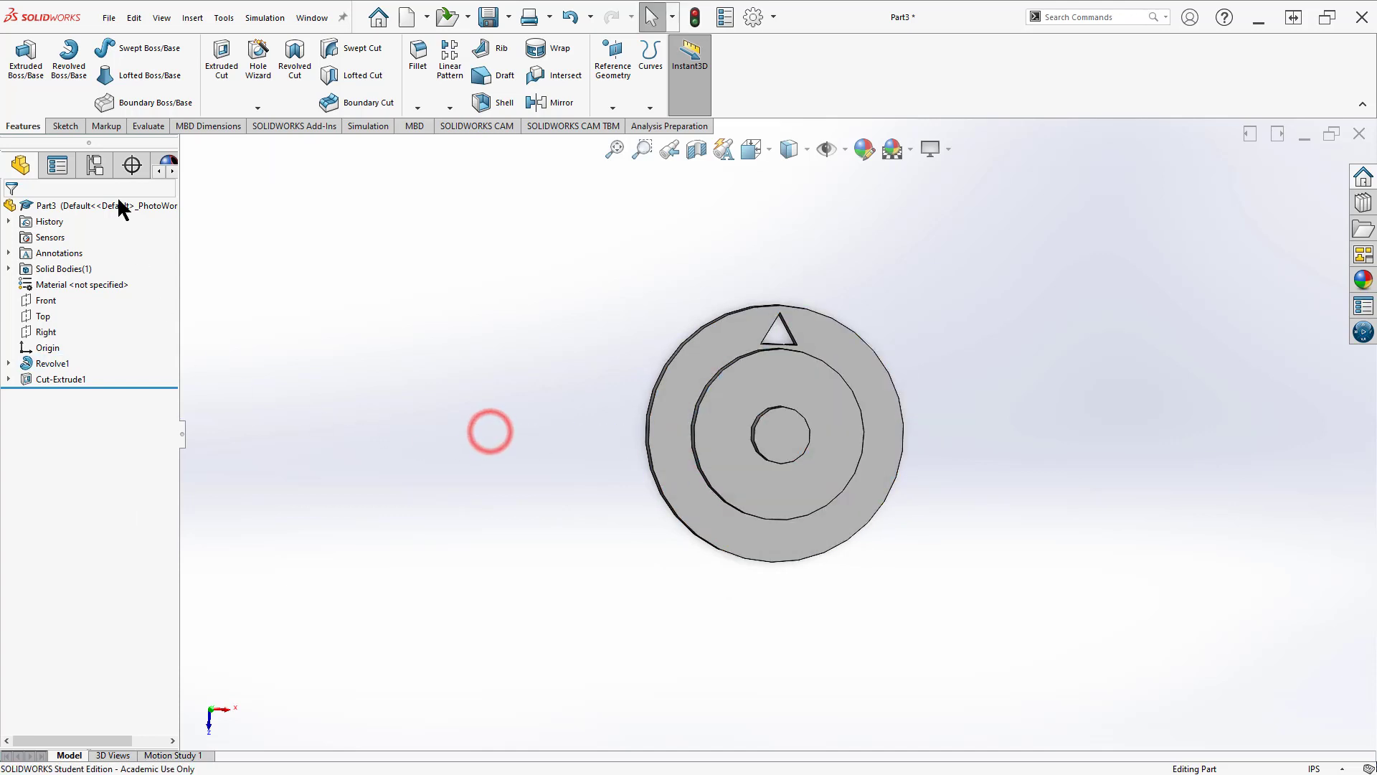
Start an extruded boss on the middle tier's upper face and sketch a 6-sided inscribed-circle polygon between the central post and the triangular cut.
left_click(24, 66)
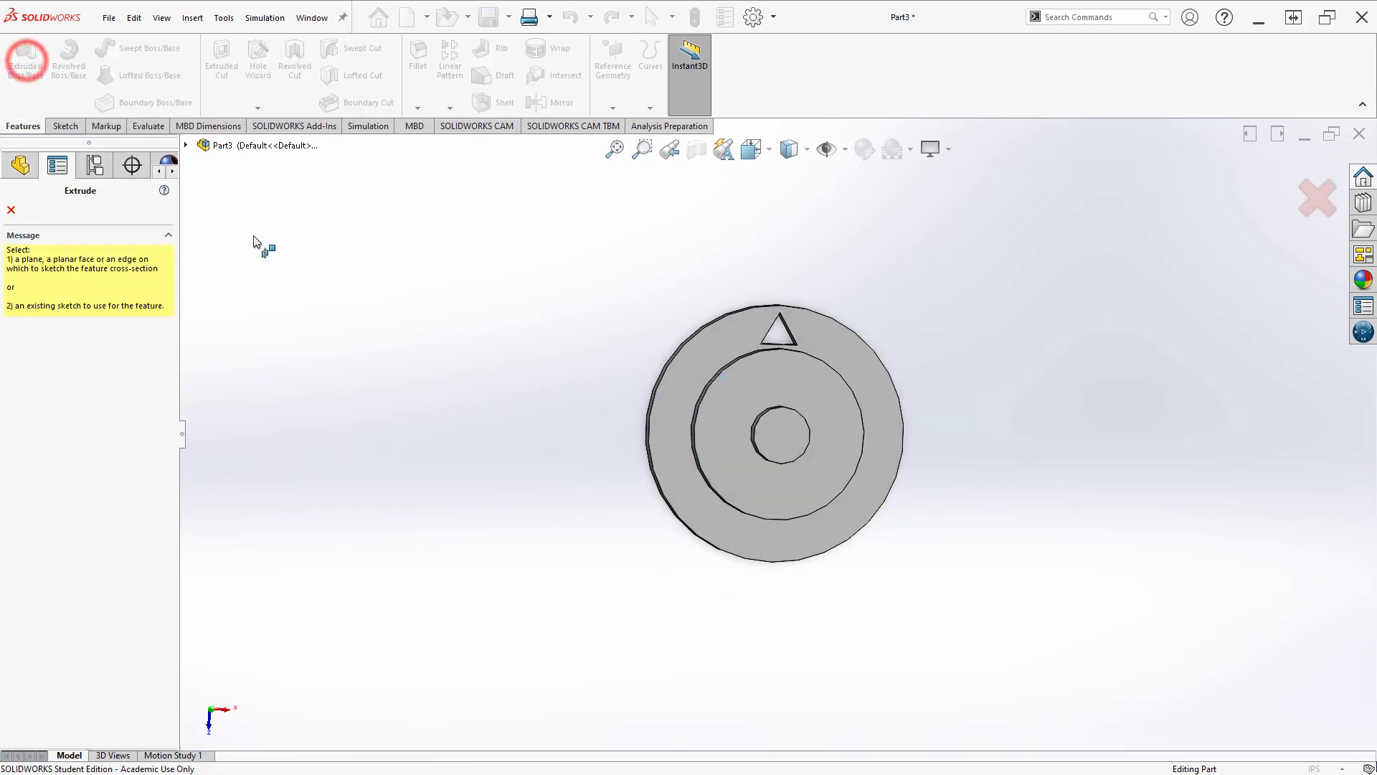
left_click(780, 385)
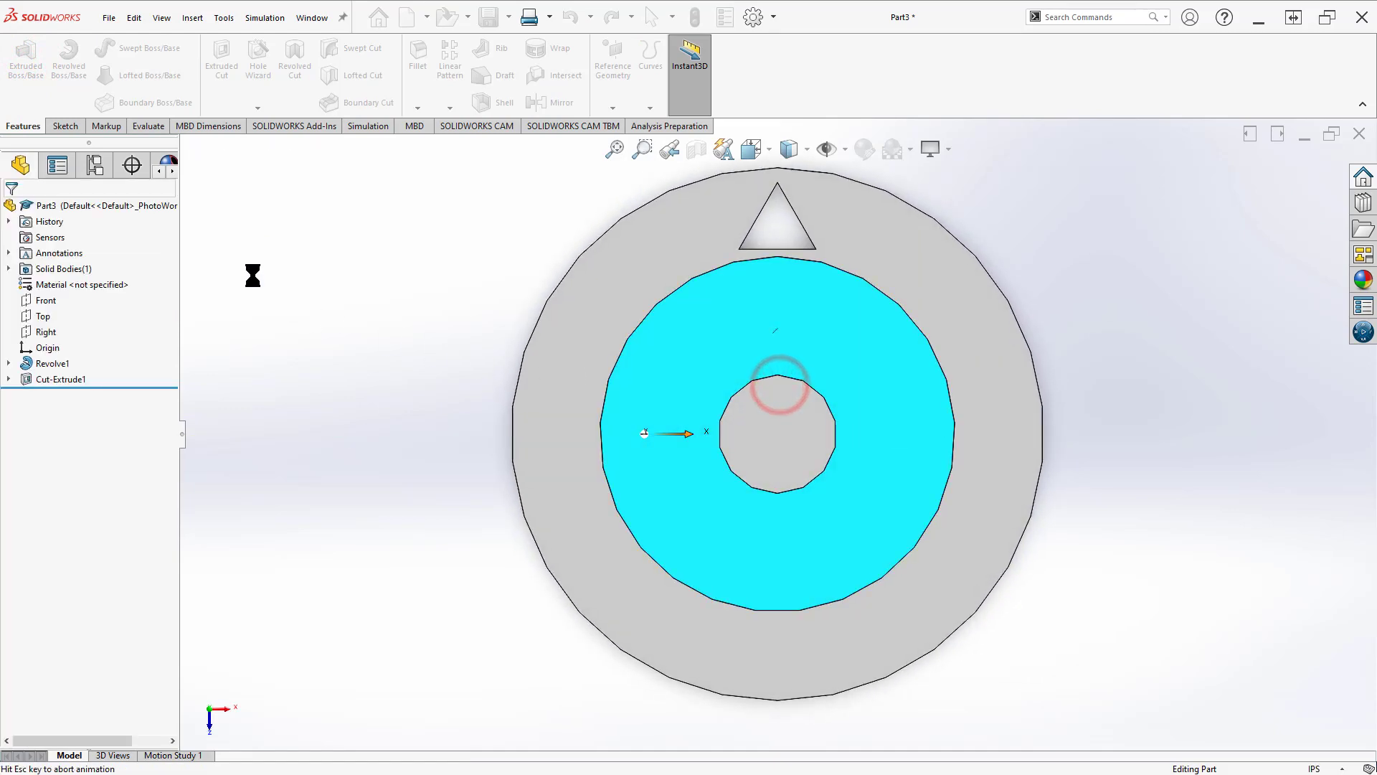
left_click(134, 102)
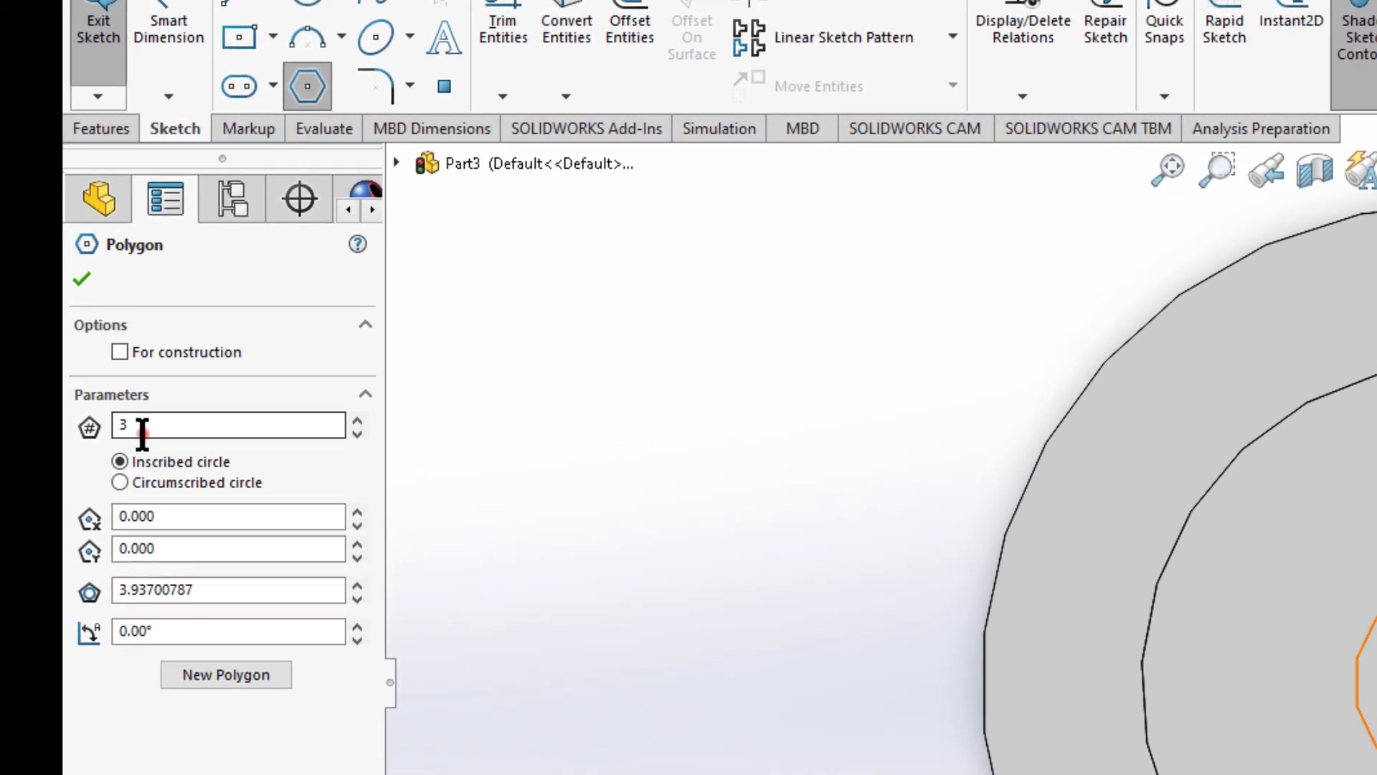
left_click(142, 428)
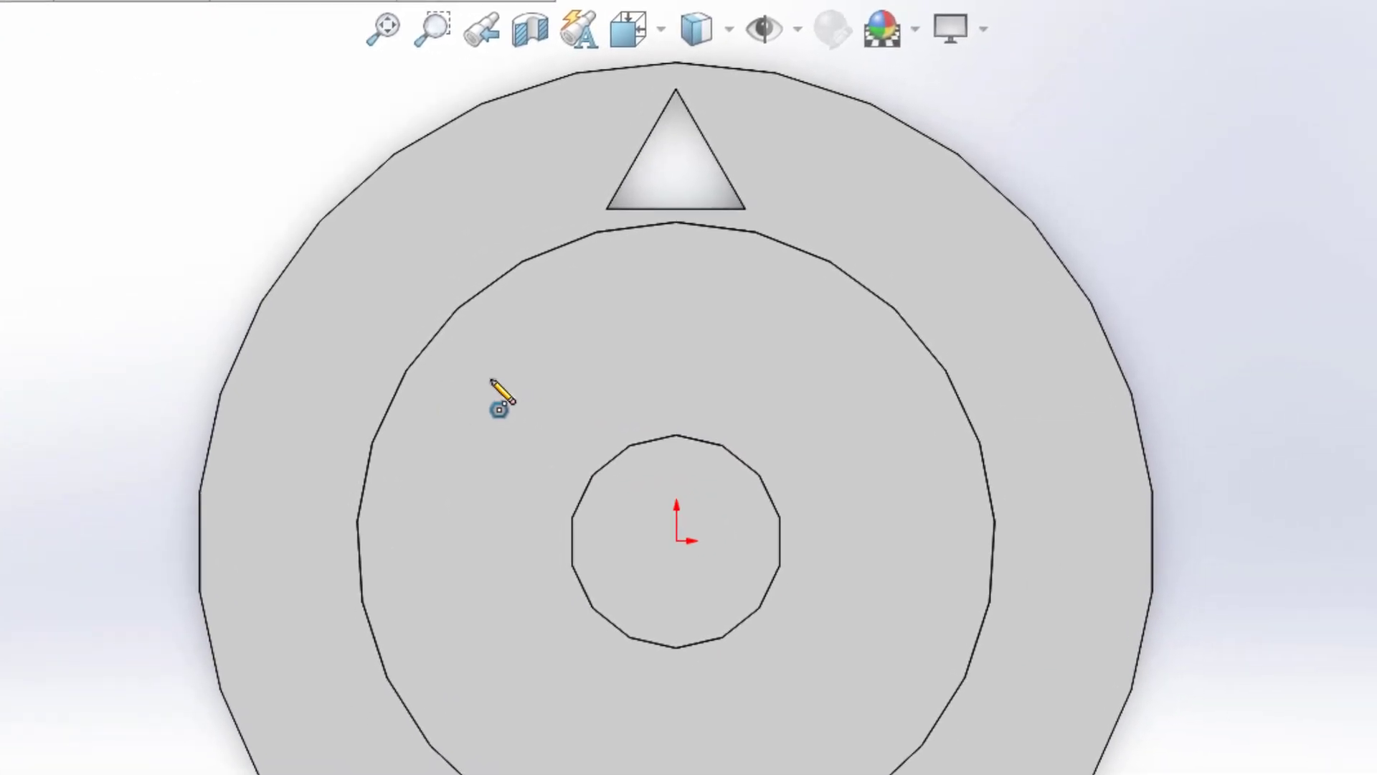
left_click(706, 335)
left_click(746, 389)
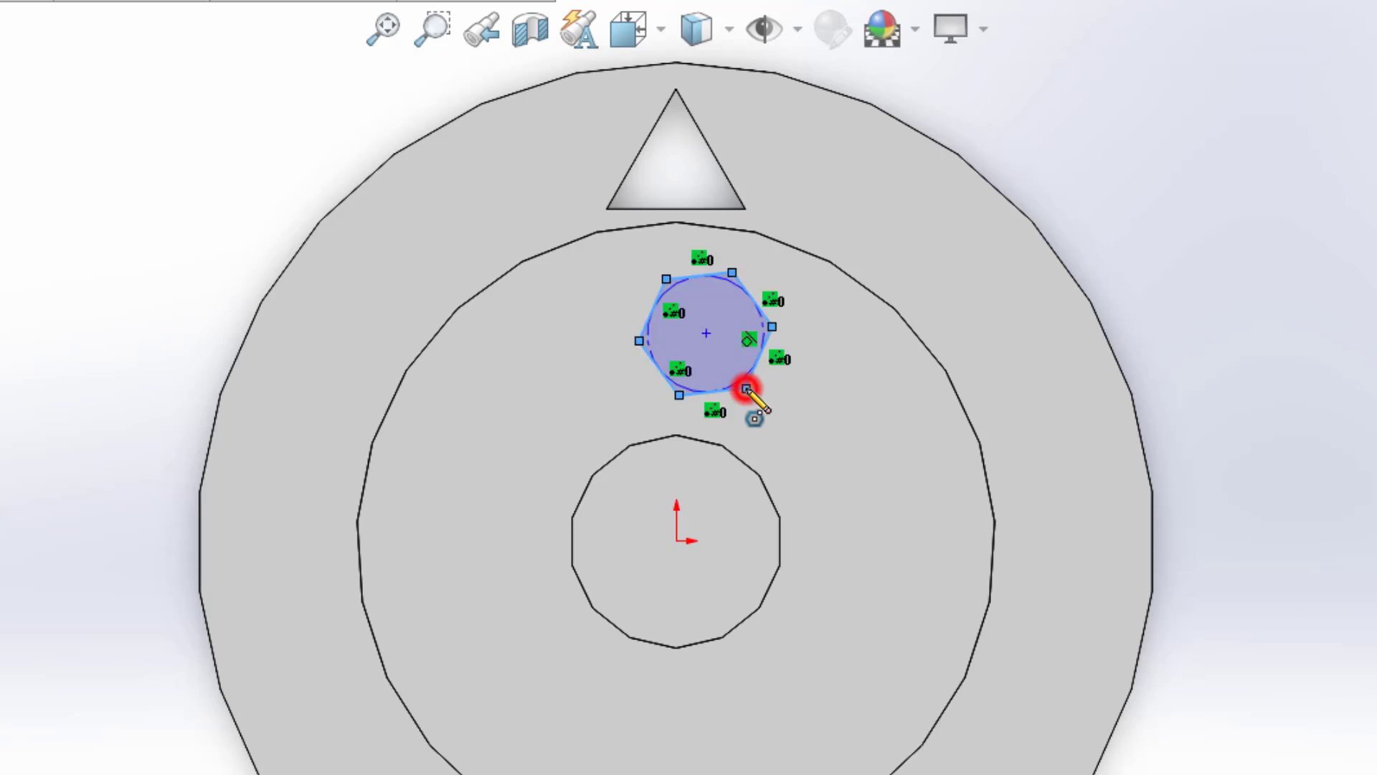
Finish the polygon and draw a centerline from the origin to the hexagon's center.
right_click(751, 392)
left_click(789, 404)
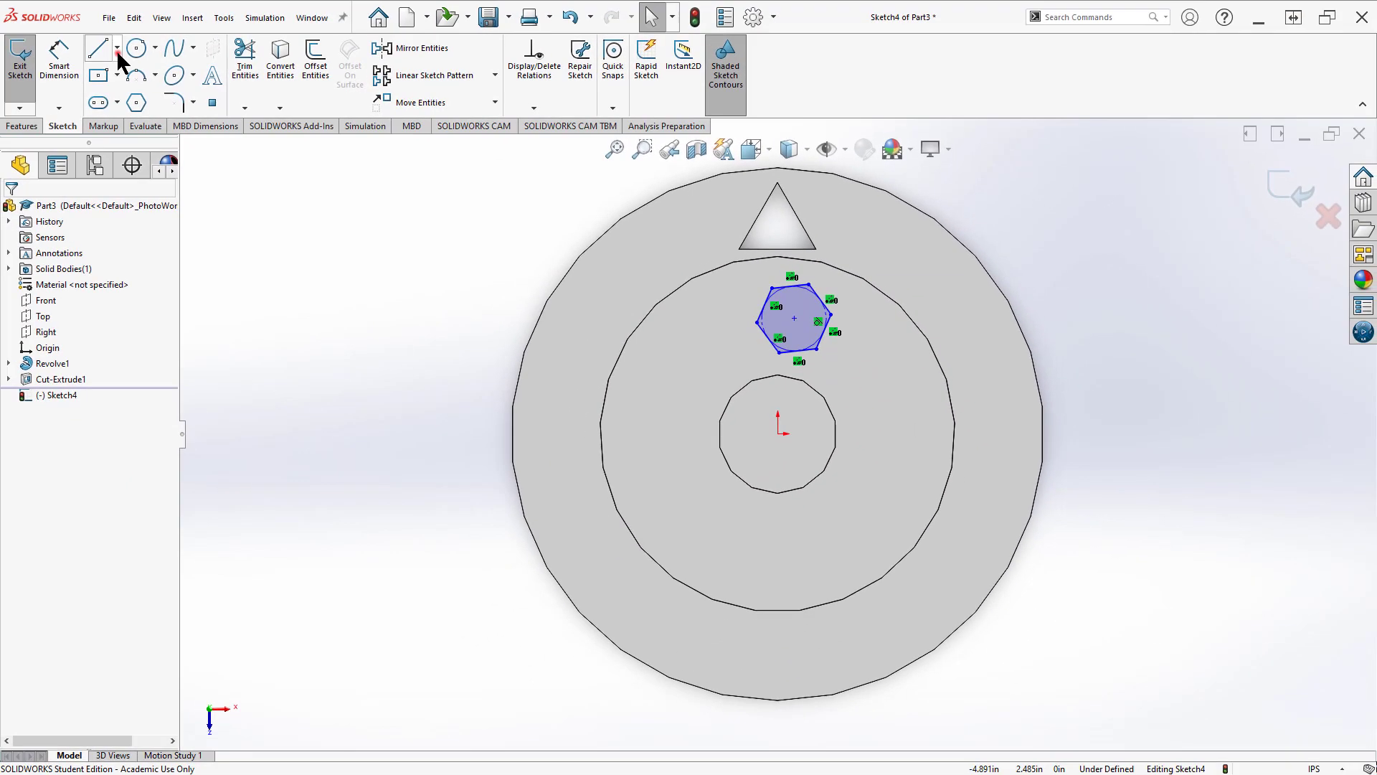
left_click(117, 49)
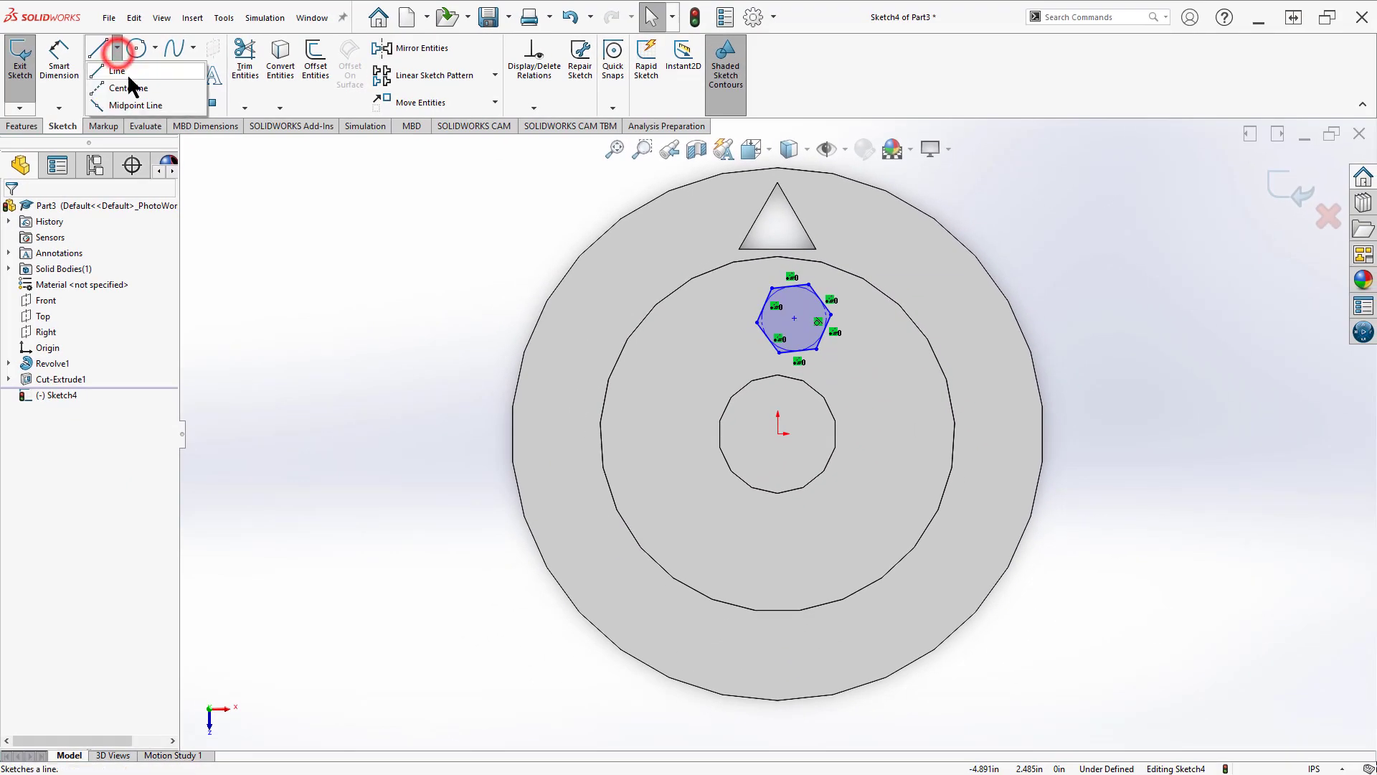
left_click(132, 89)
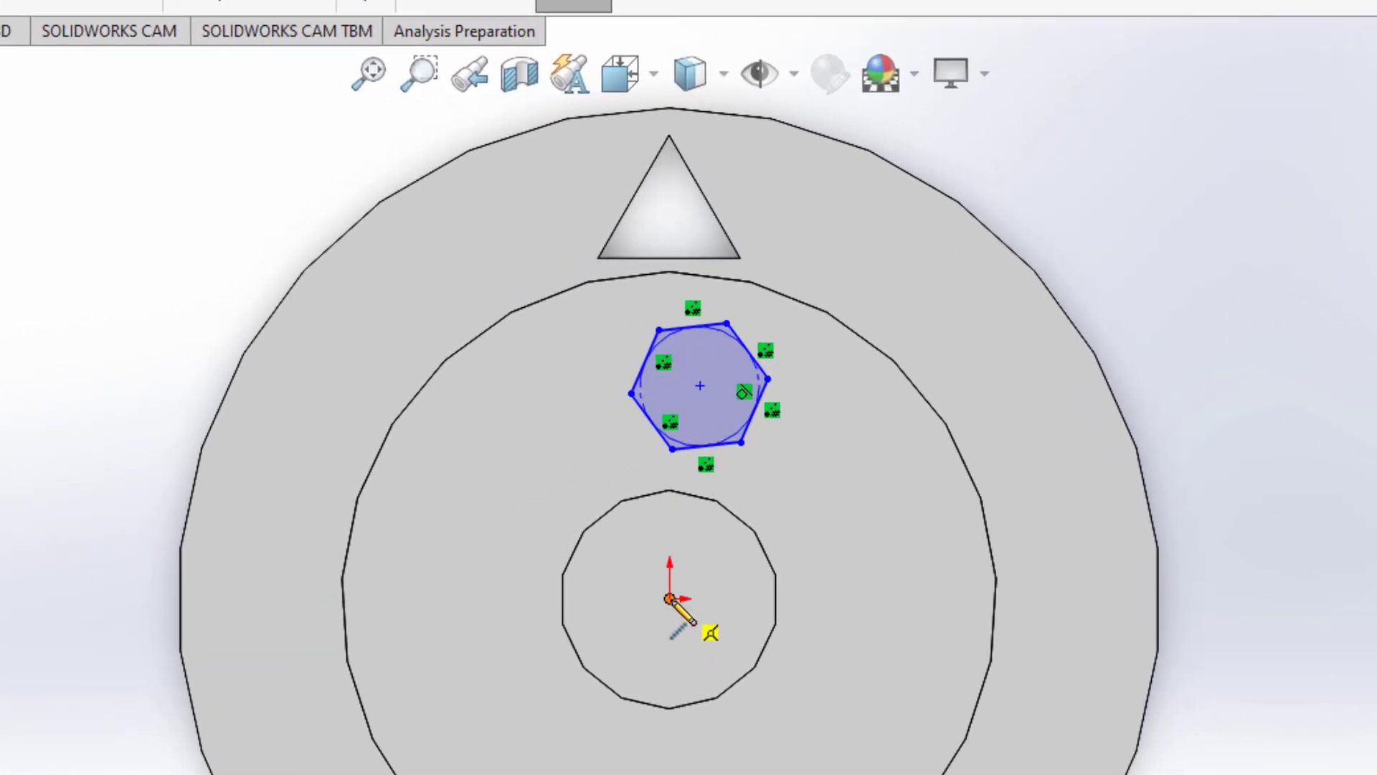
left_click(670, 599)
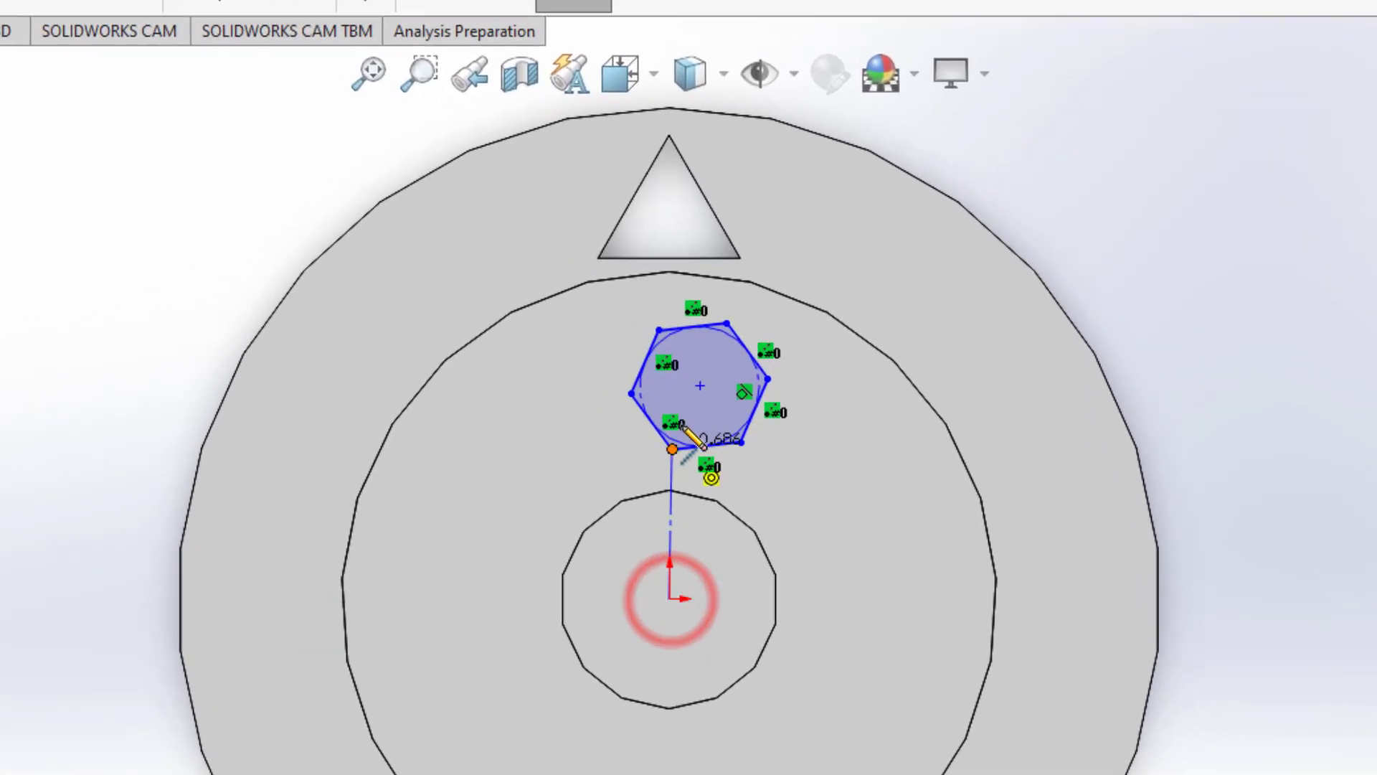
left_click(701, 386)
right_click(701, 380)
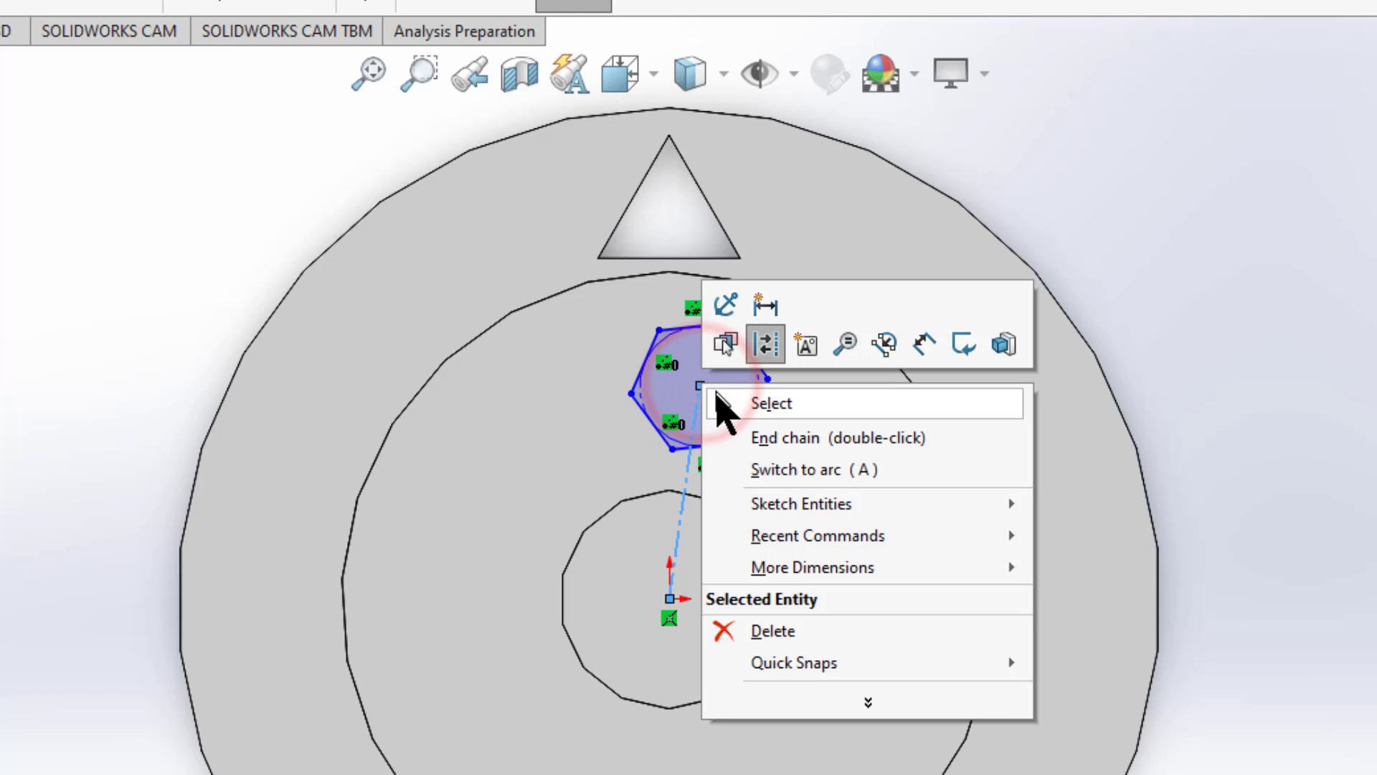
left_click(732, 399)
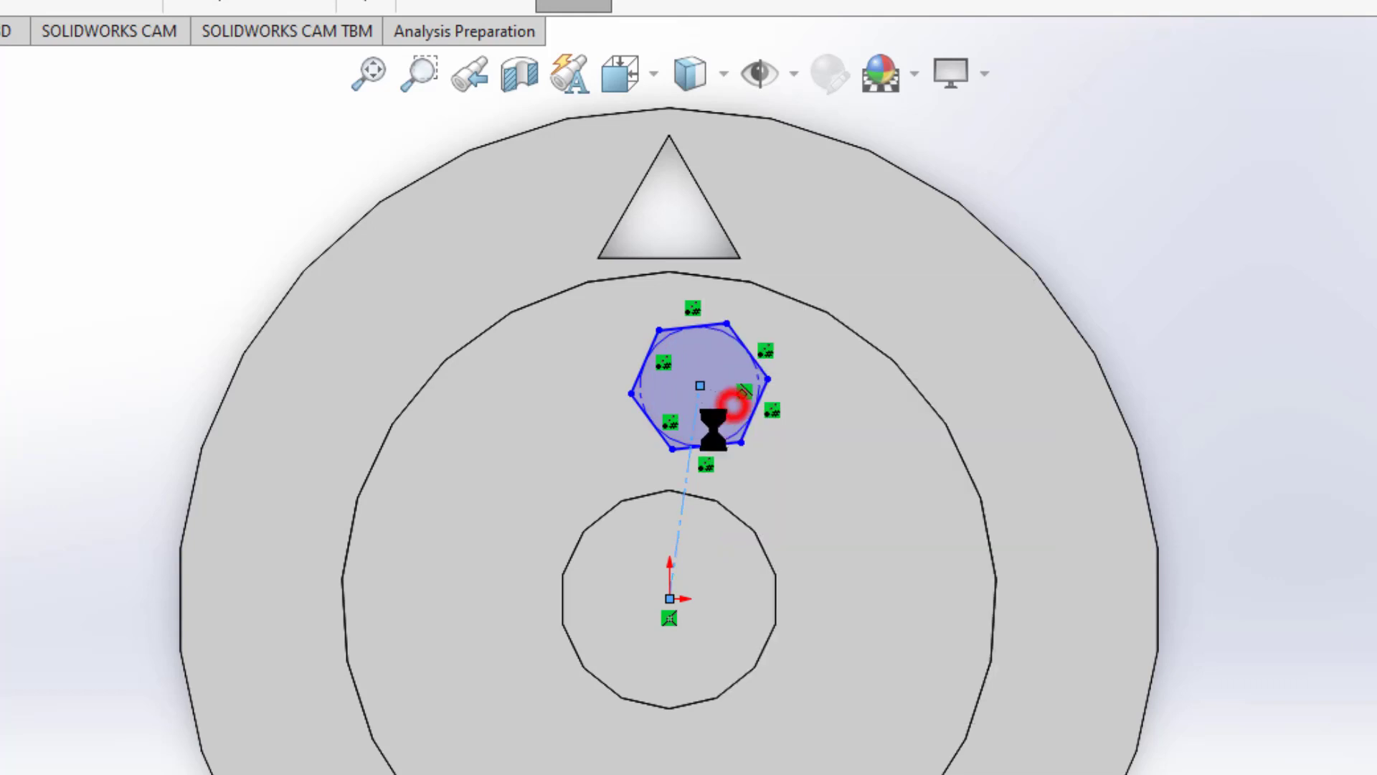
Make the hexagon's centerline vertical and the hexagon's lower side horizontal.
left_click(683, 511)
left_click(801, 394)
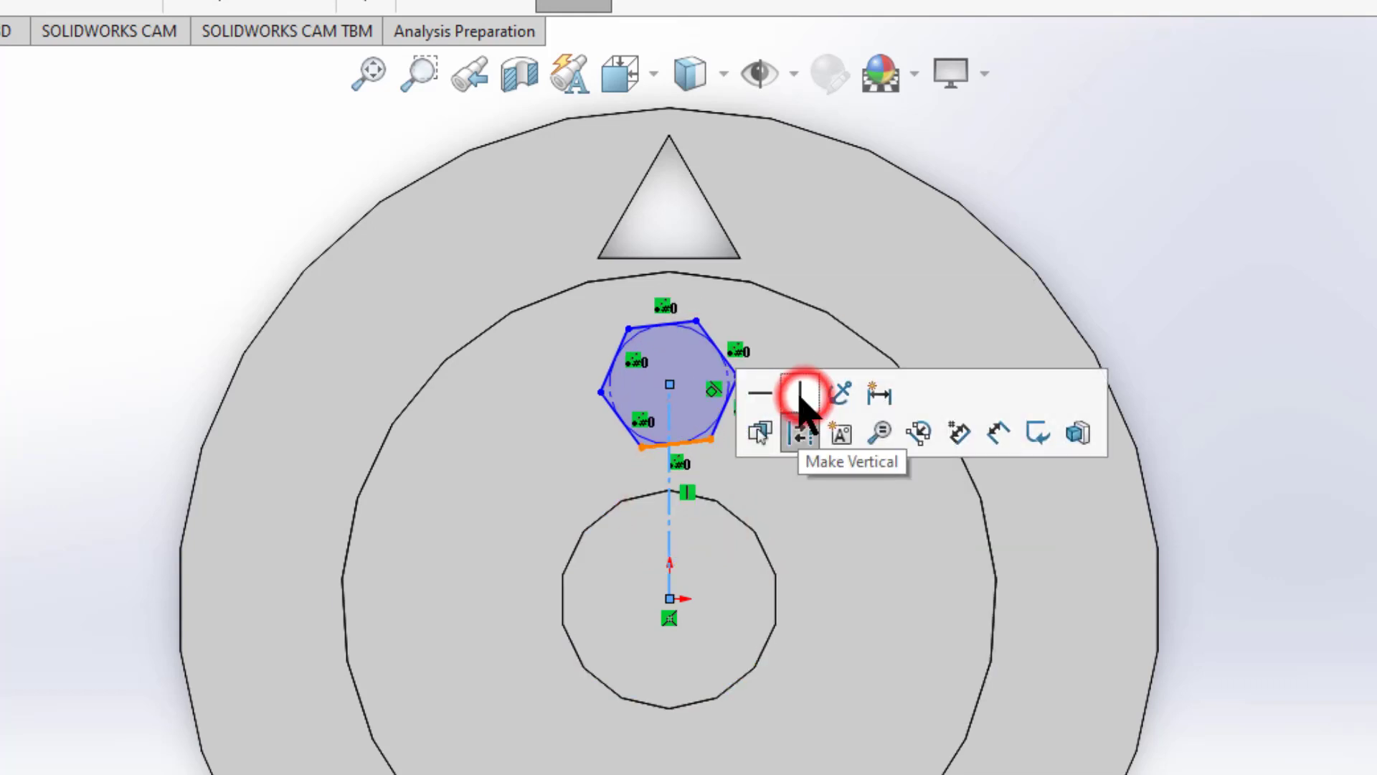
left_click(799, 492)
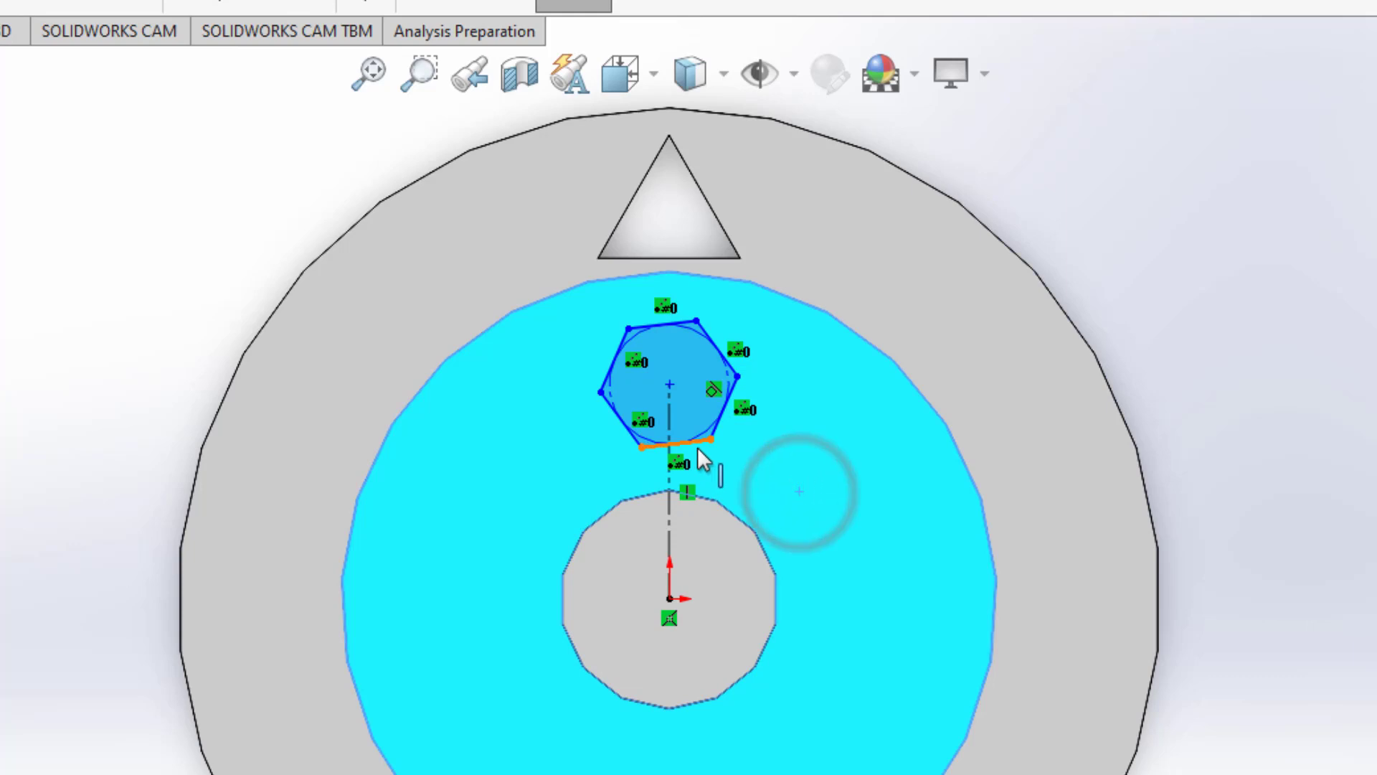
left_click(696, 447)
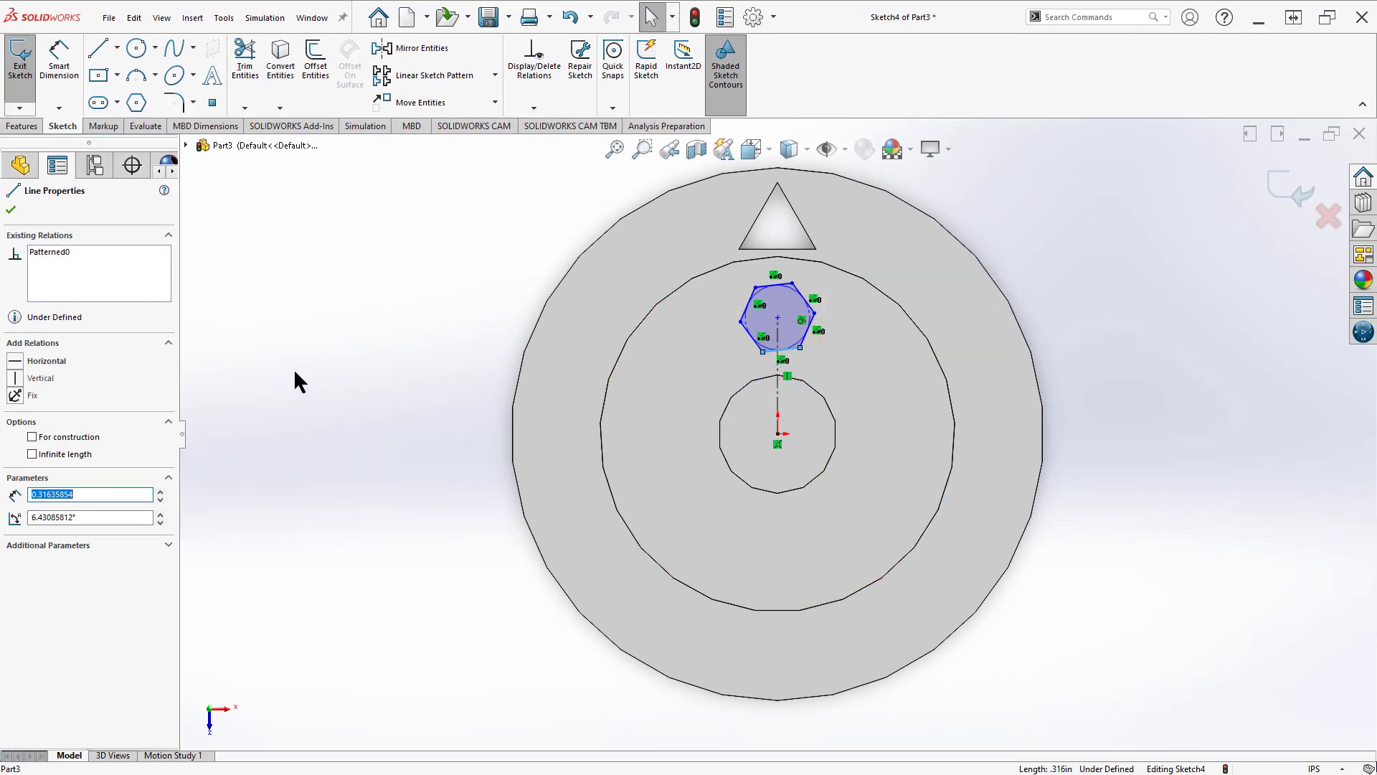
left_click(16, 355)
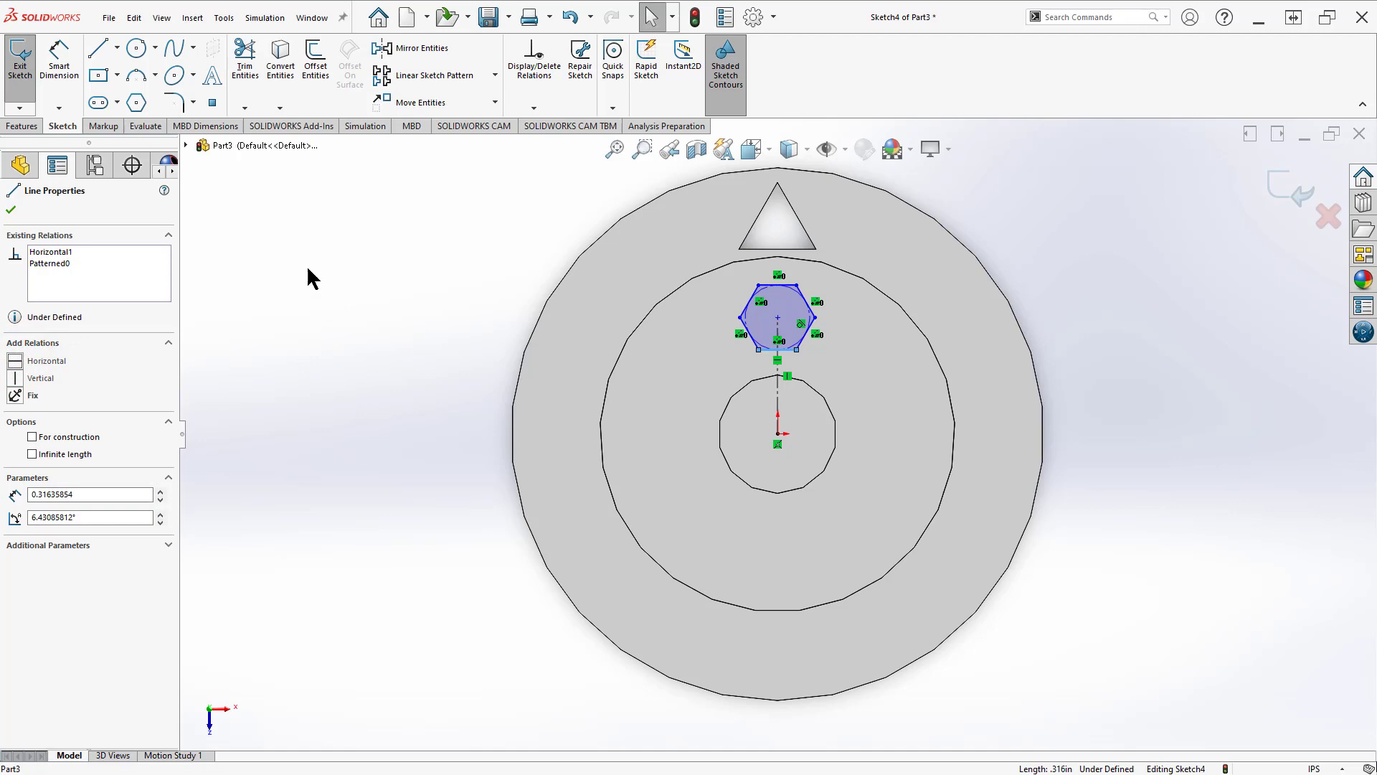
Dimension the hexagon's inscribed construction circle as a 0.75 in diameter.
left_click(68, 70)
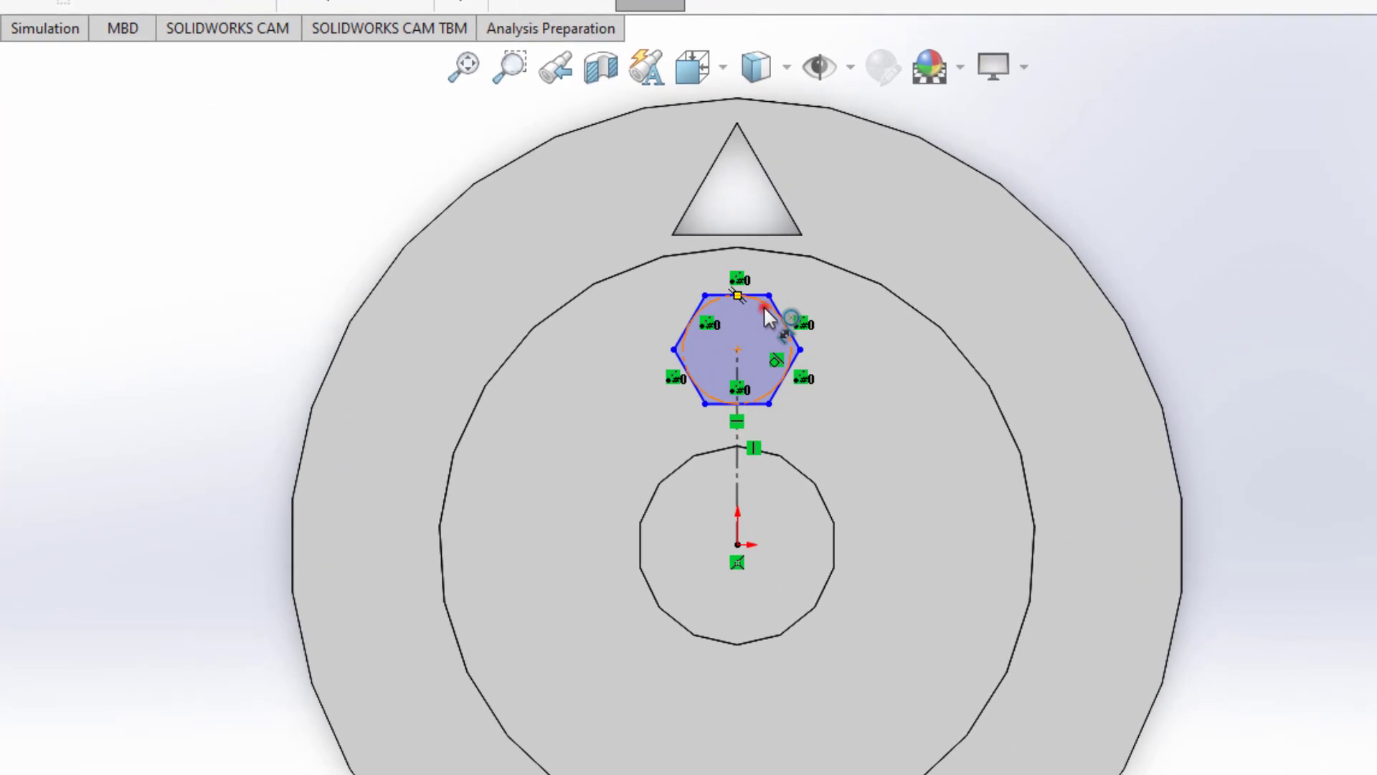
left_click(793, 291)
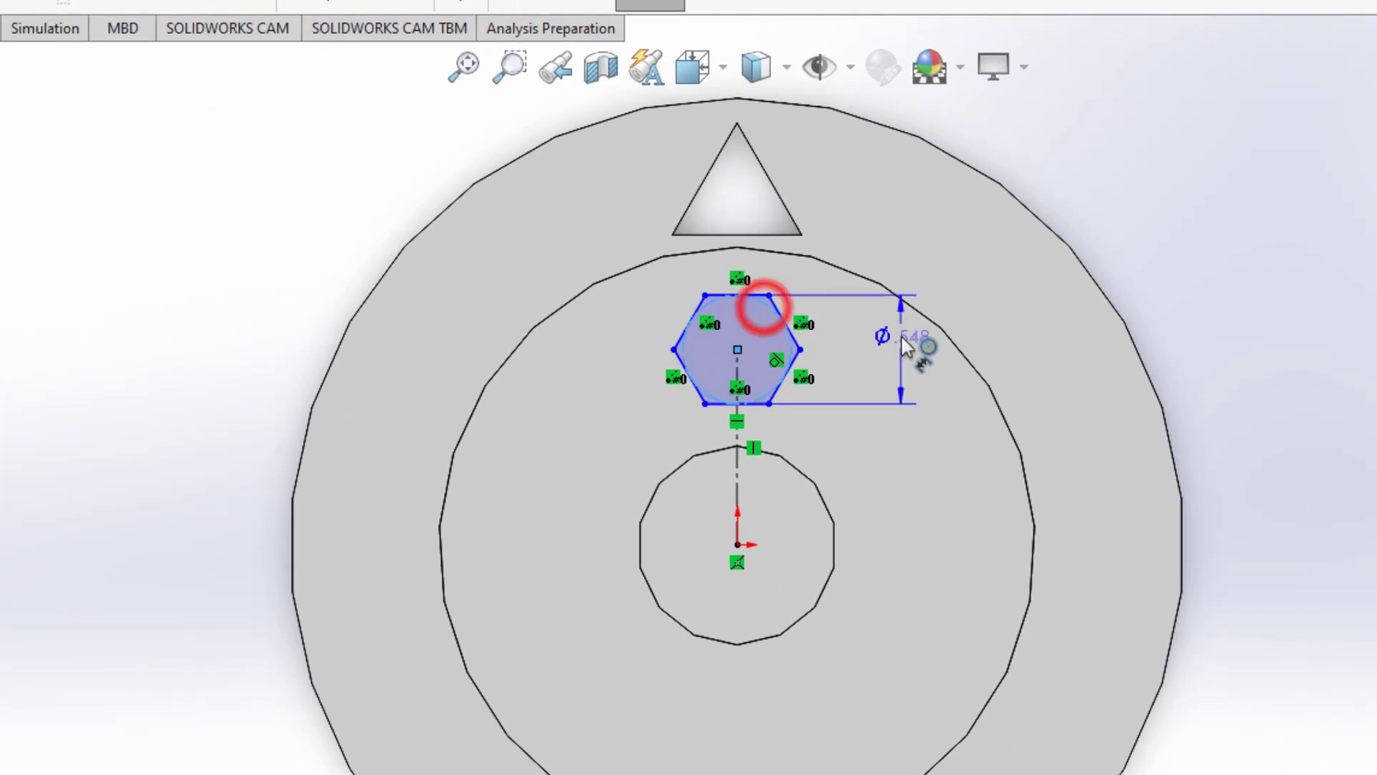
left_click(905, 361)
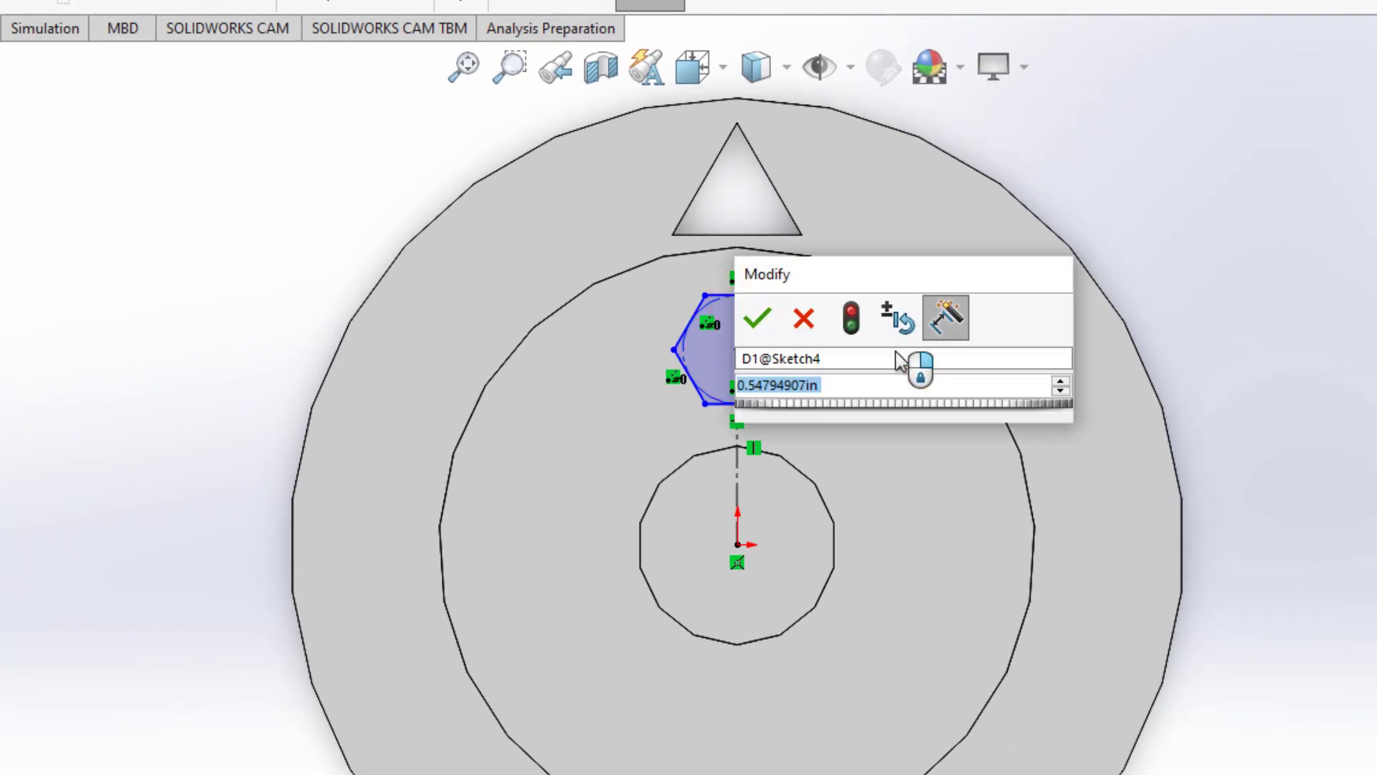
type(".75")
key("Return")
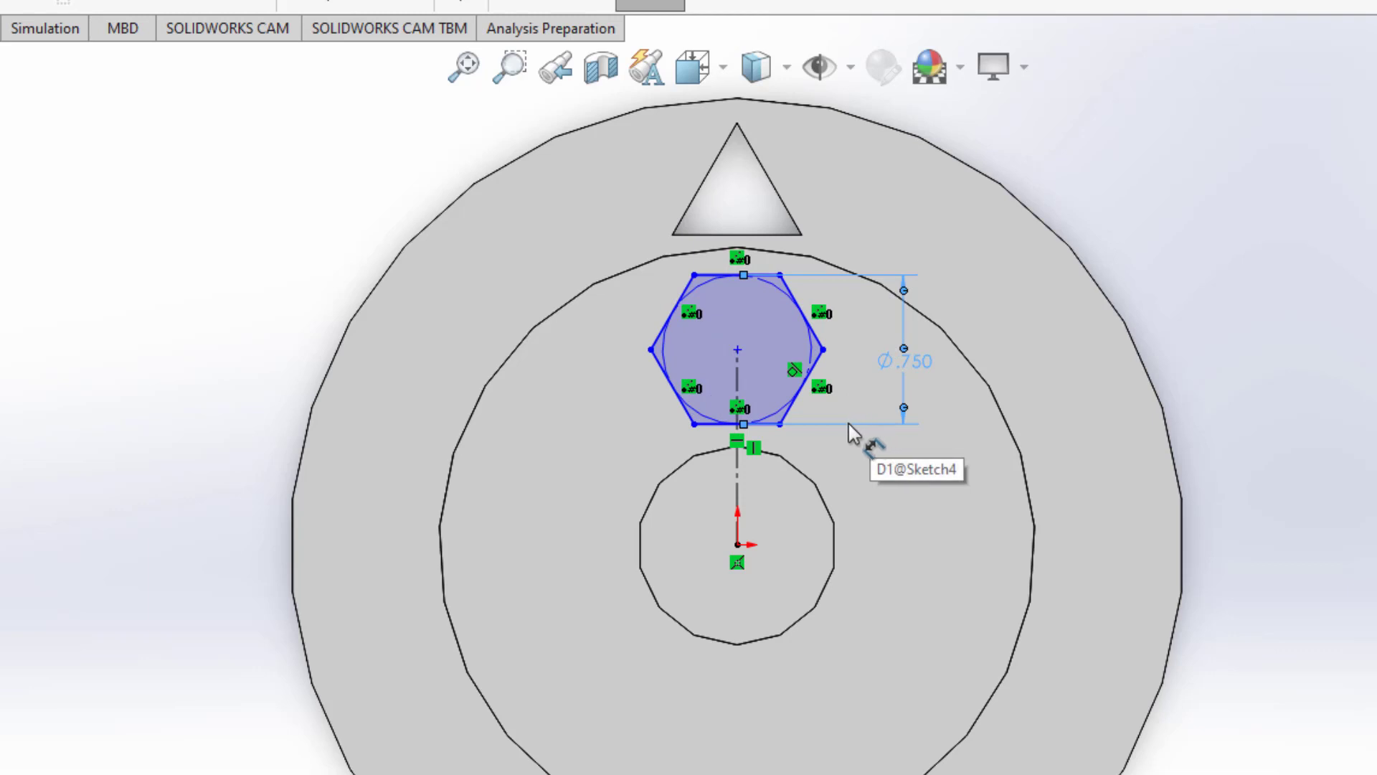
Dimension the centerline between the origin and the hexagon's center as 1 in.
left_click(736, 488)
left_click(631, 462)
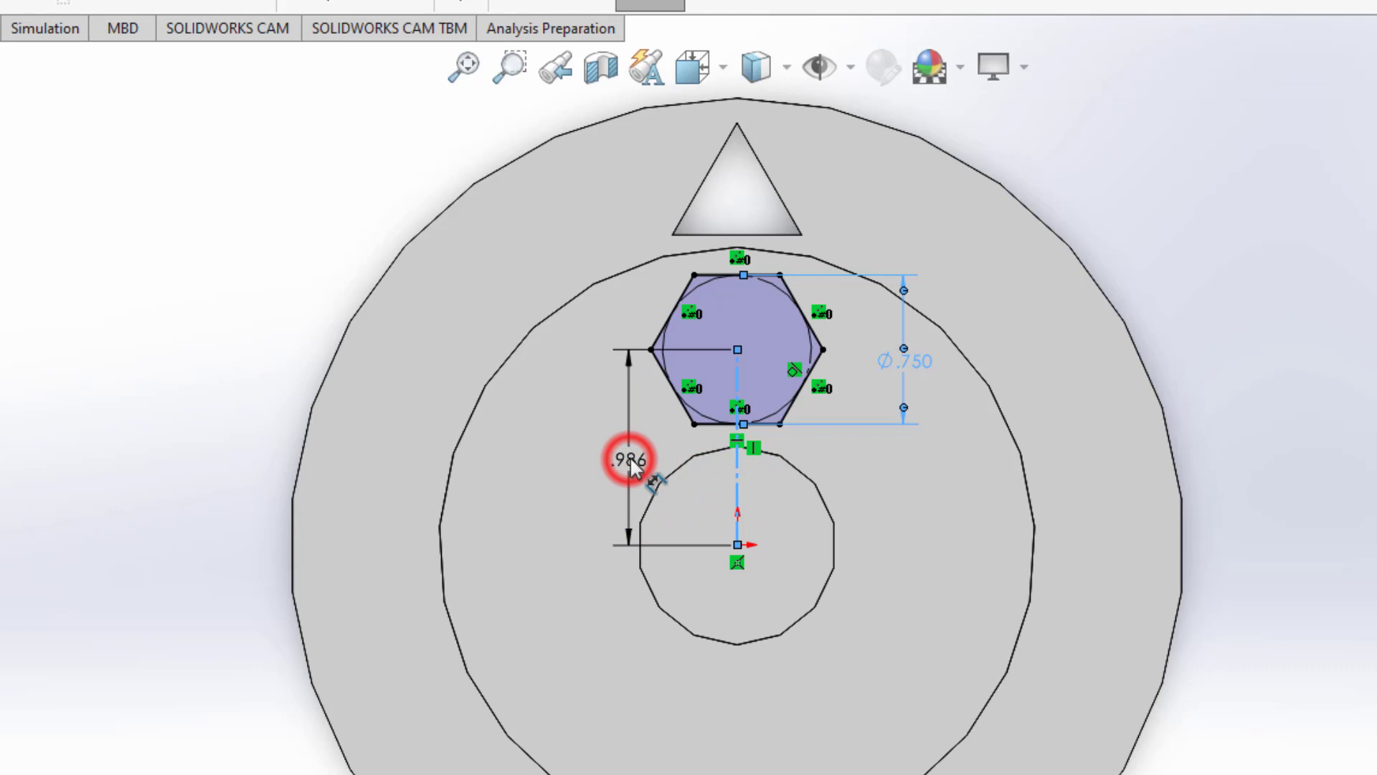
type("1")
key("Return")
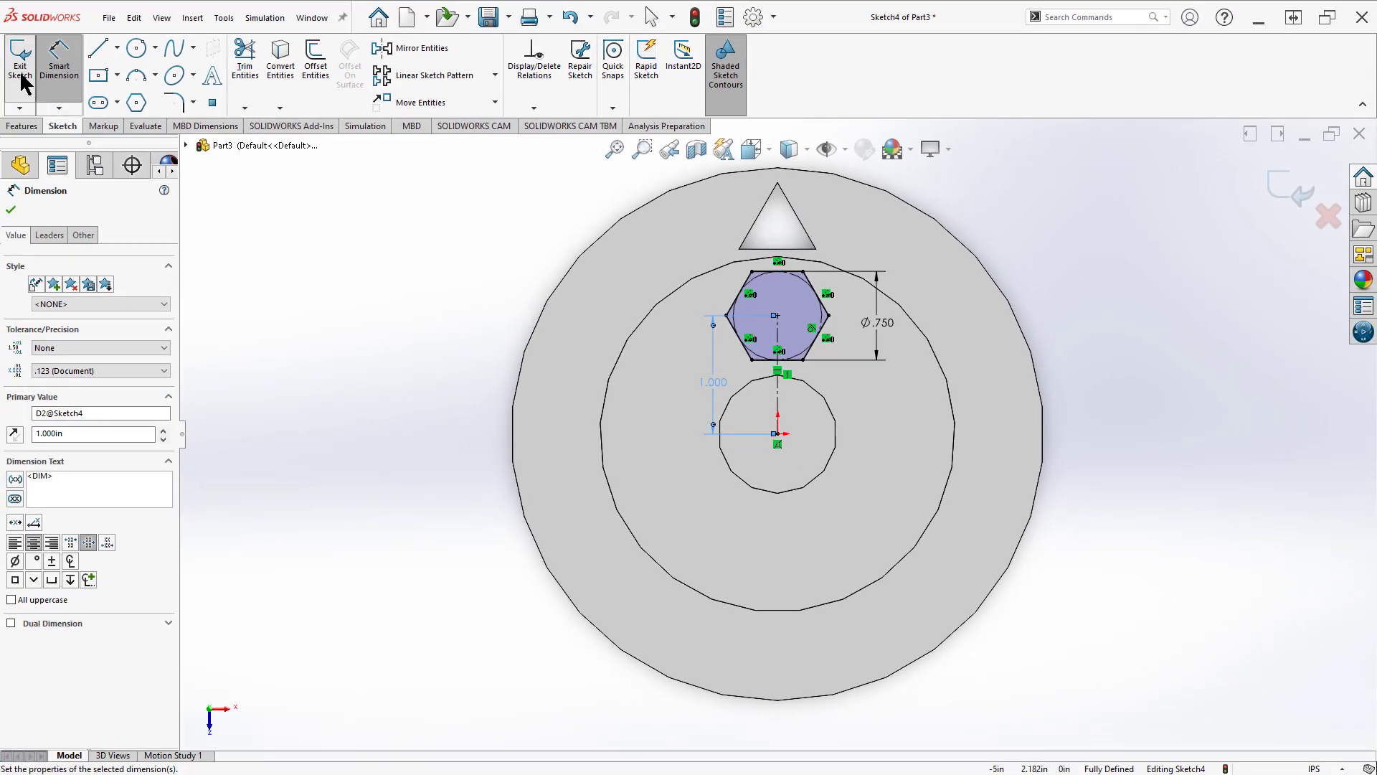
Finish the sketch and extrude the hexagon as a 0.3 in blind boss merged with the body.
left_click(20, 72)
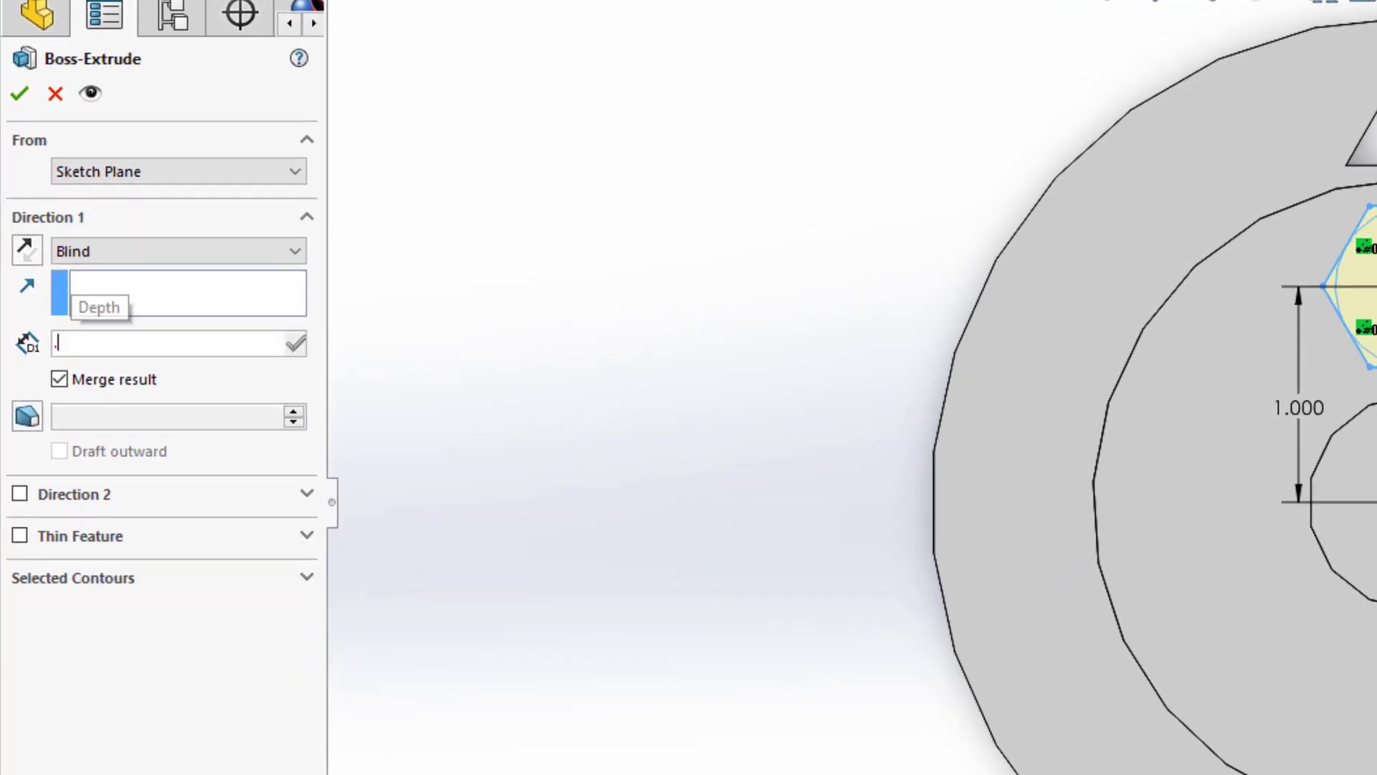
type("0.3")
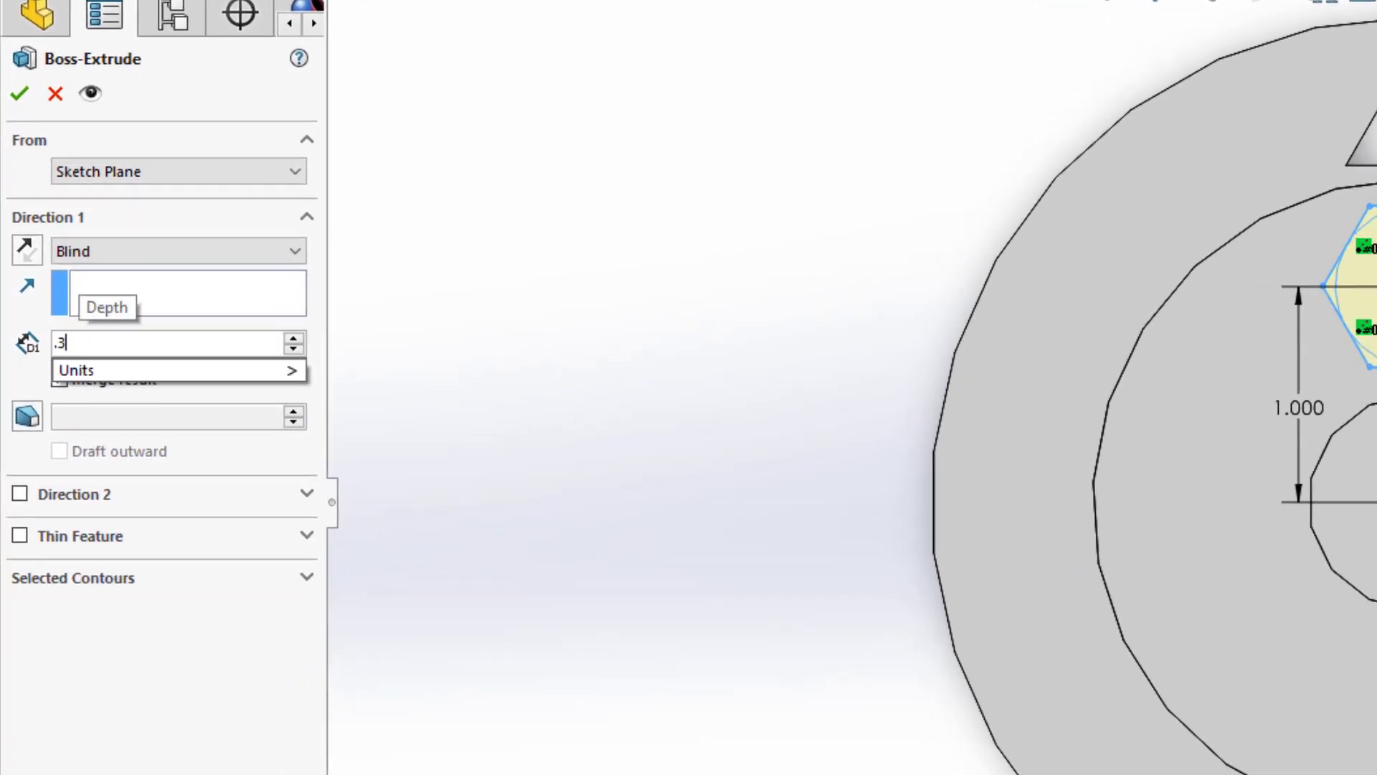
key("Return")
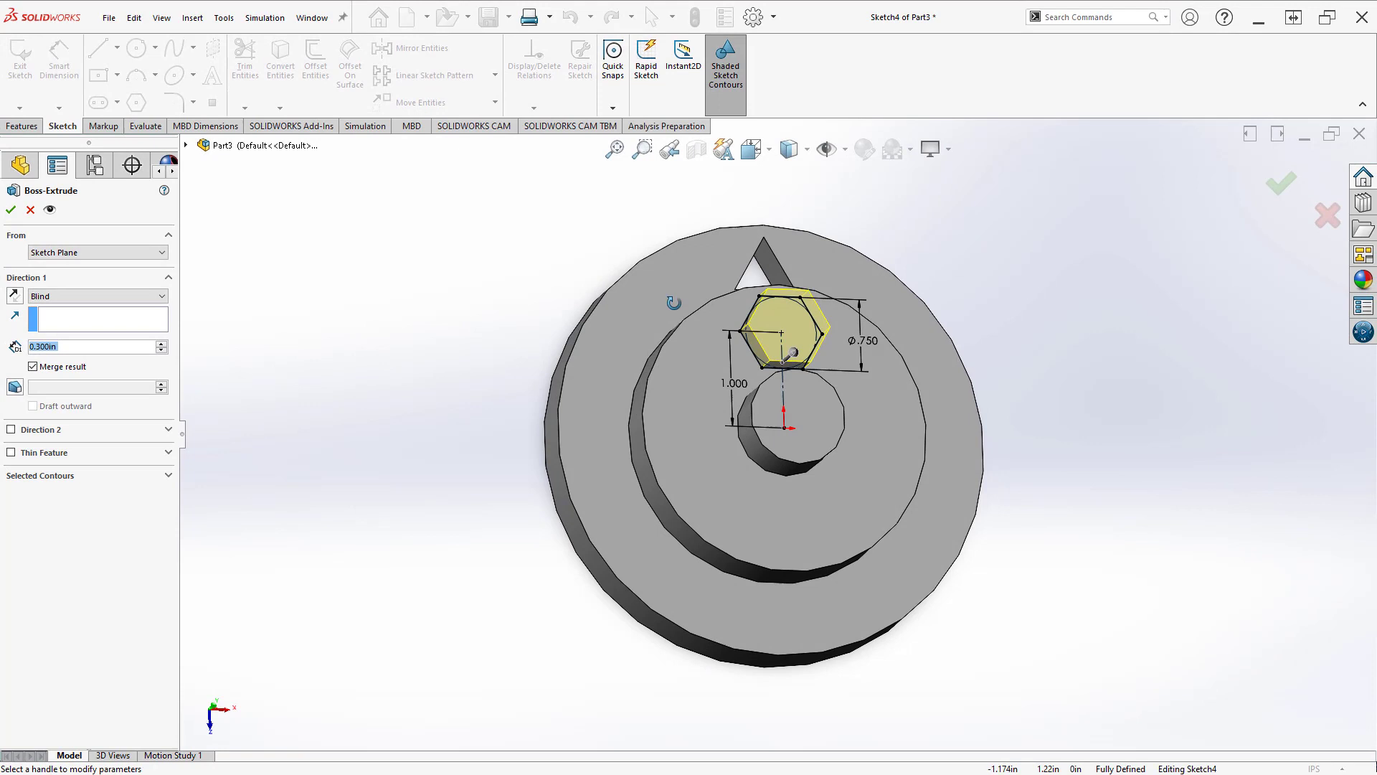
left_click(11, 209)
Start an angle-distance chamfer of 0.05 in and select the hexagonal boss's outer face.
middle_click_drag(686, 343, 538, 369)
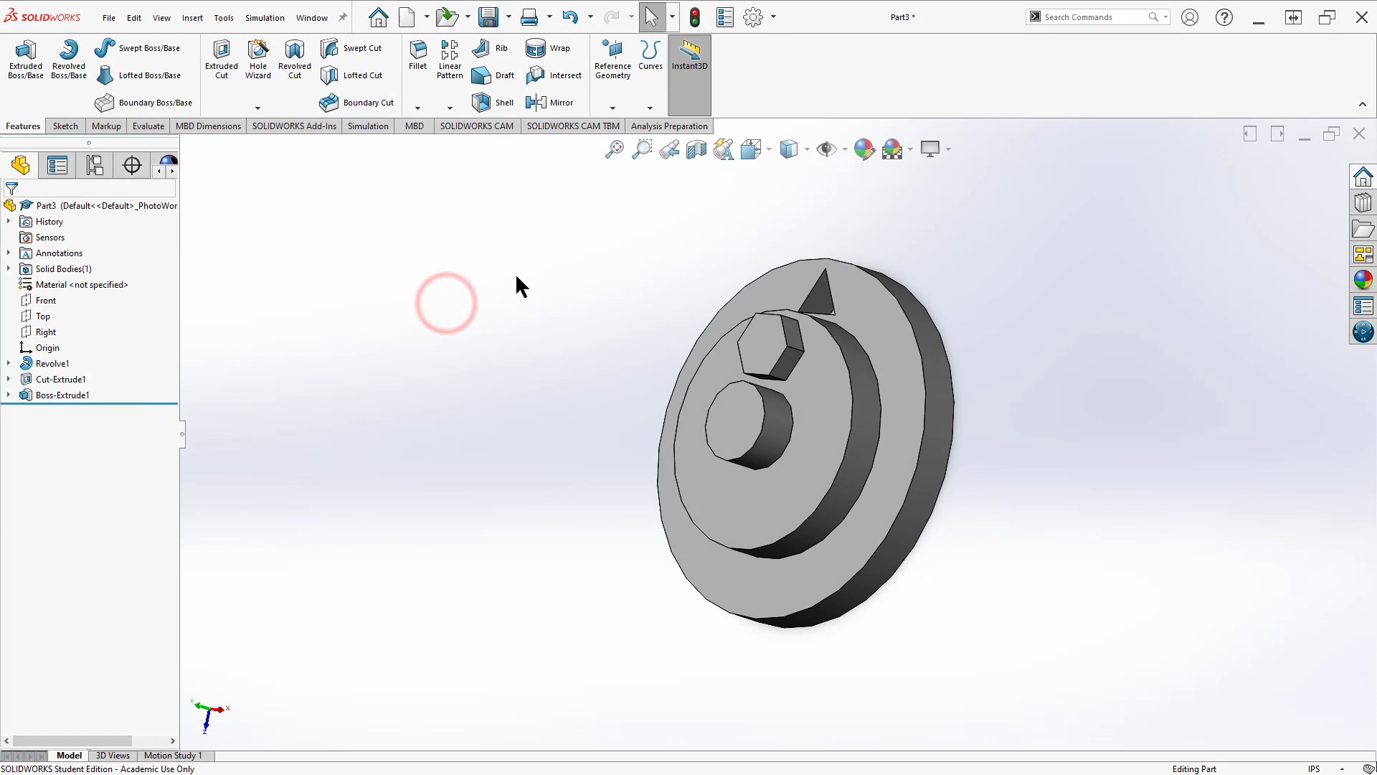
middle_click_drag(550, 300, 621, 286)
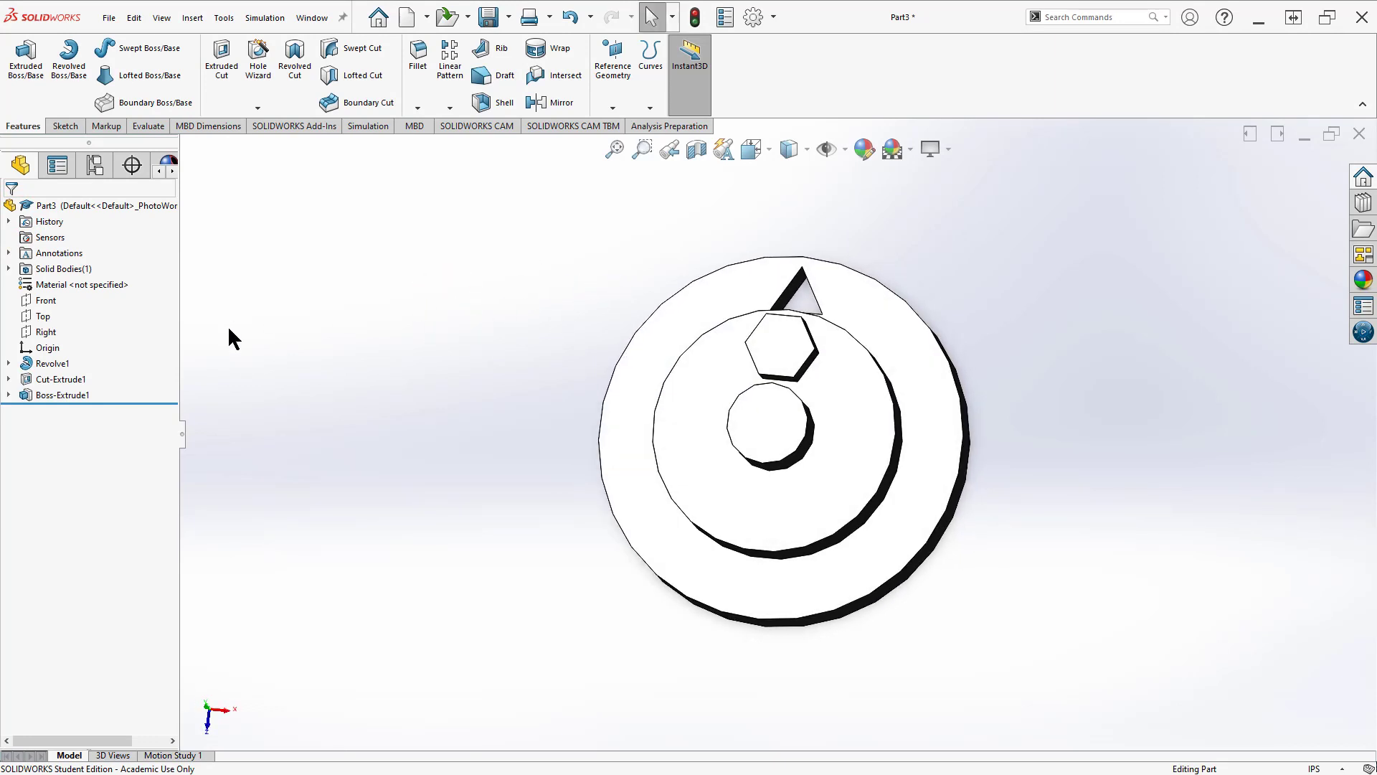
mouse_move(541, 336)
middle_mouse_down()
mouse_move(528, 308)
mouse_move(488, 282)
middle_mouse_up()
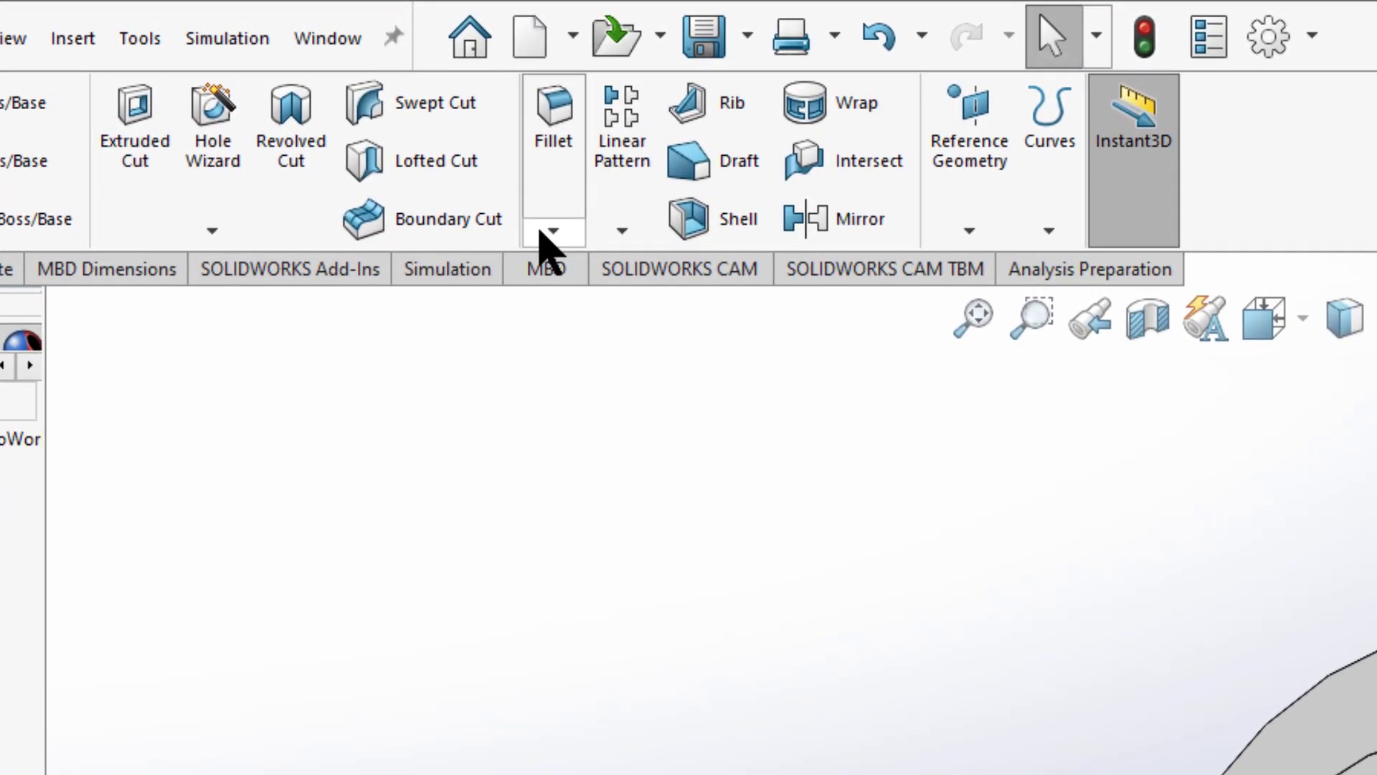
left_click(549, 232)
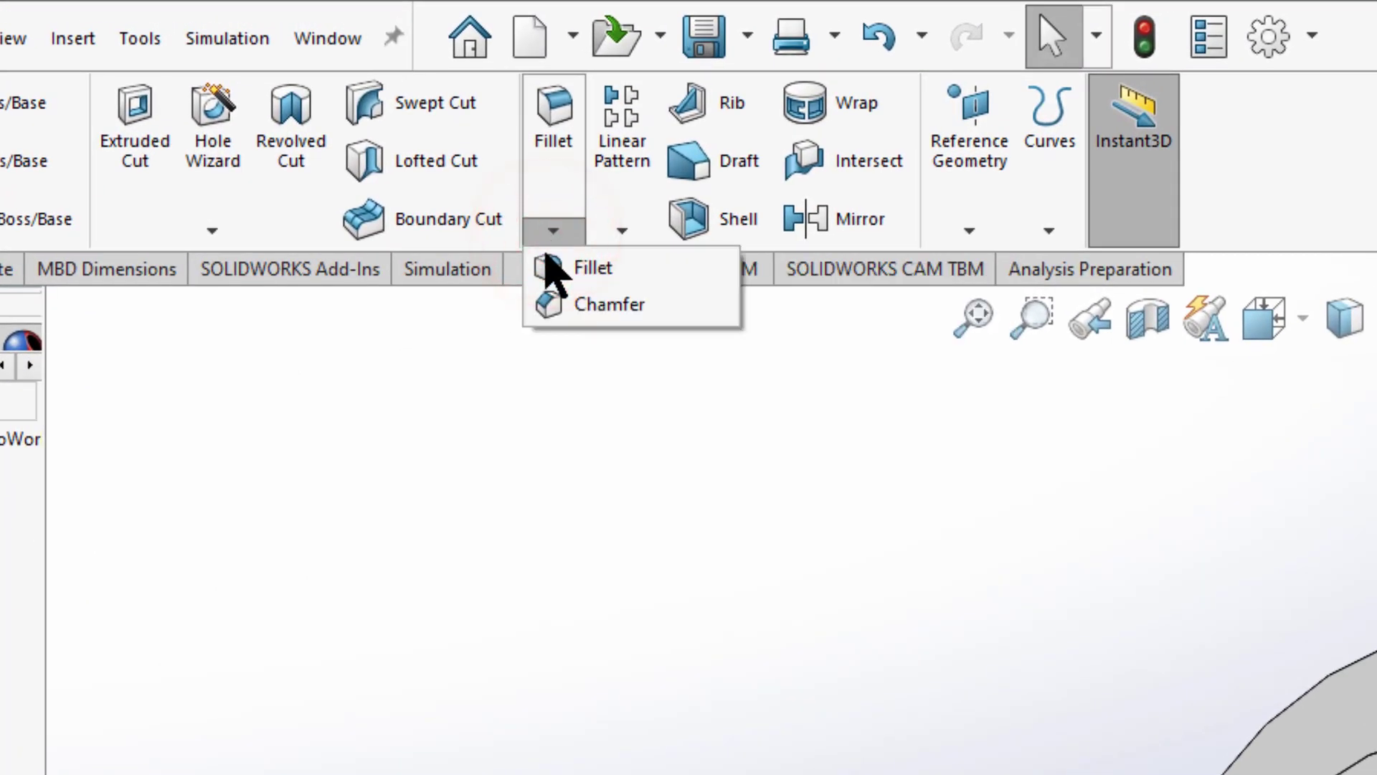
left_click(554, 304)
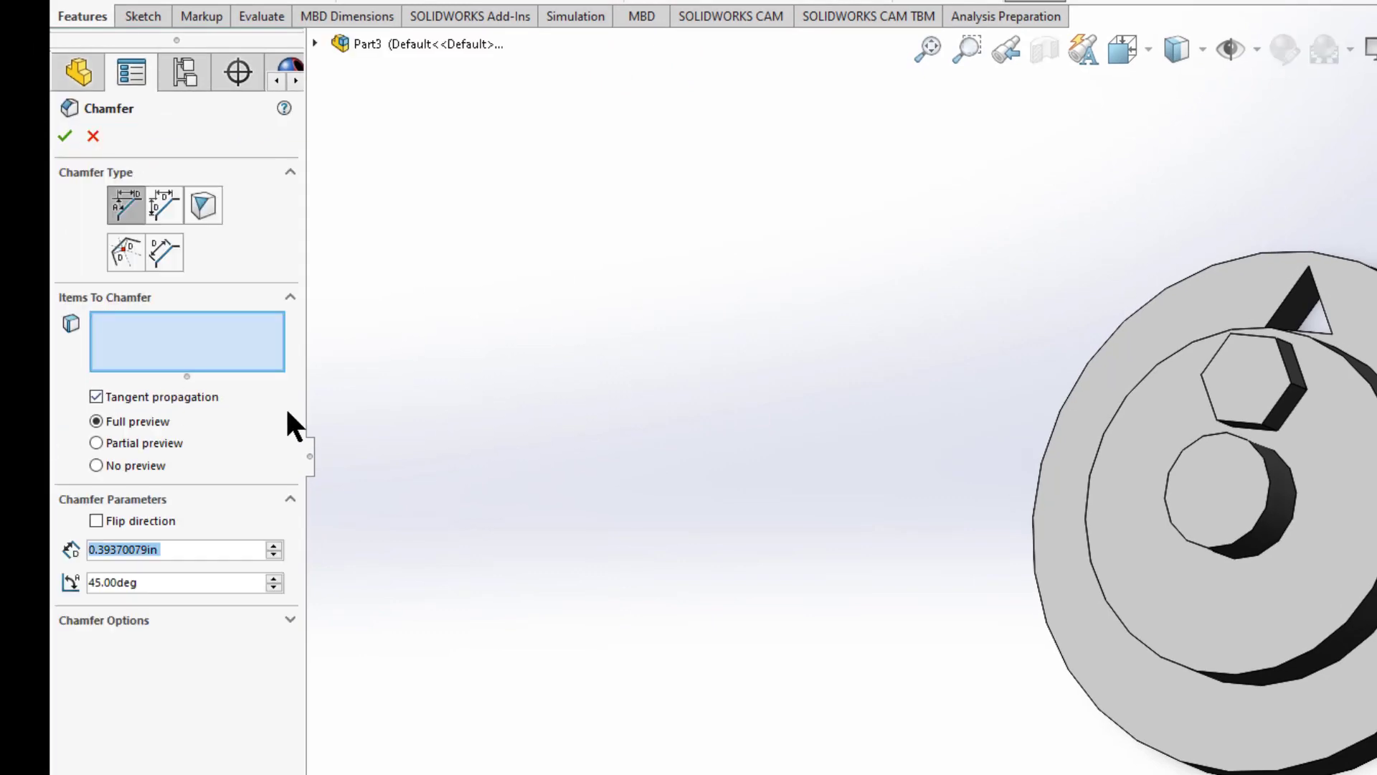
double_click(170, 546)
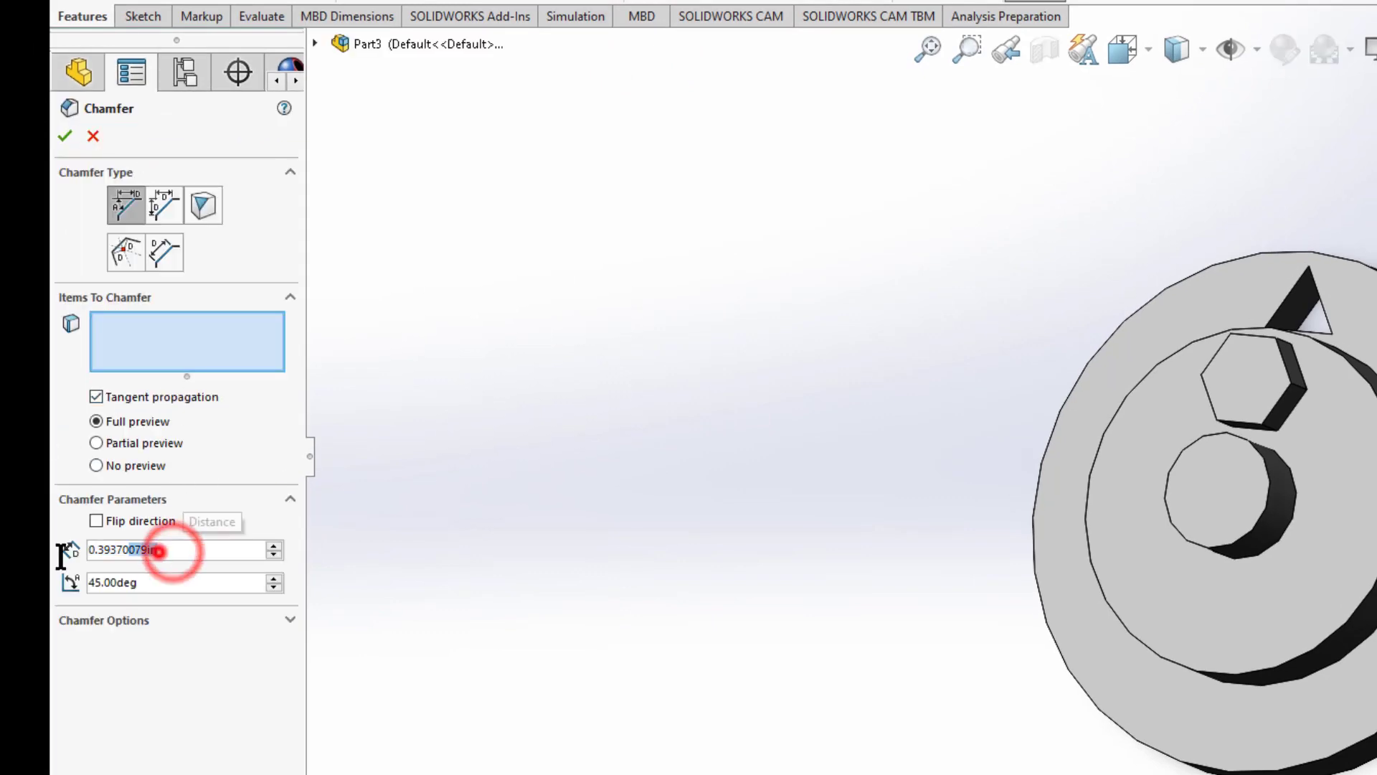
type(".05")
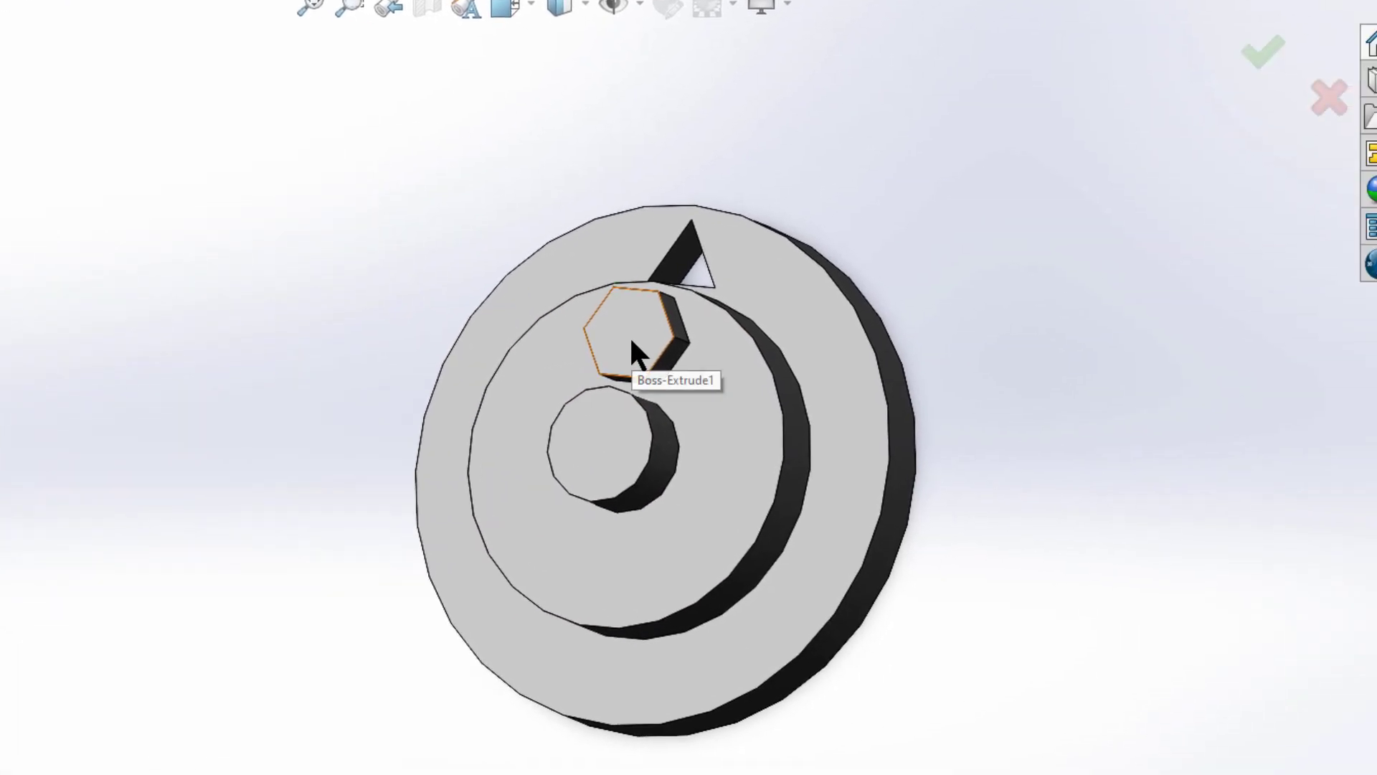
left_click(607, 336)
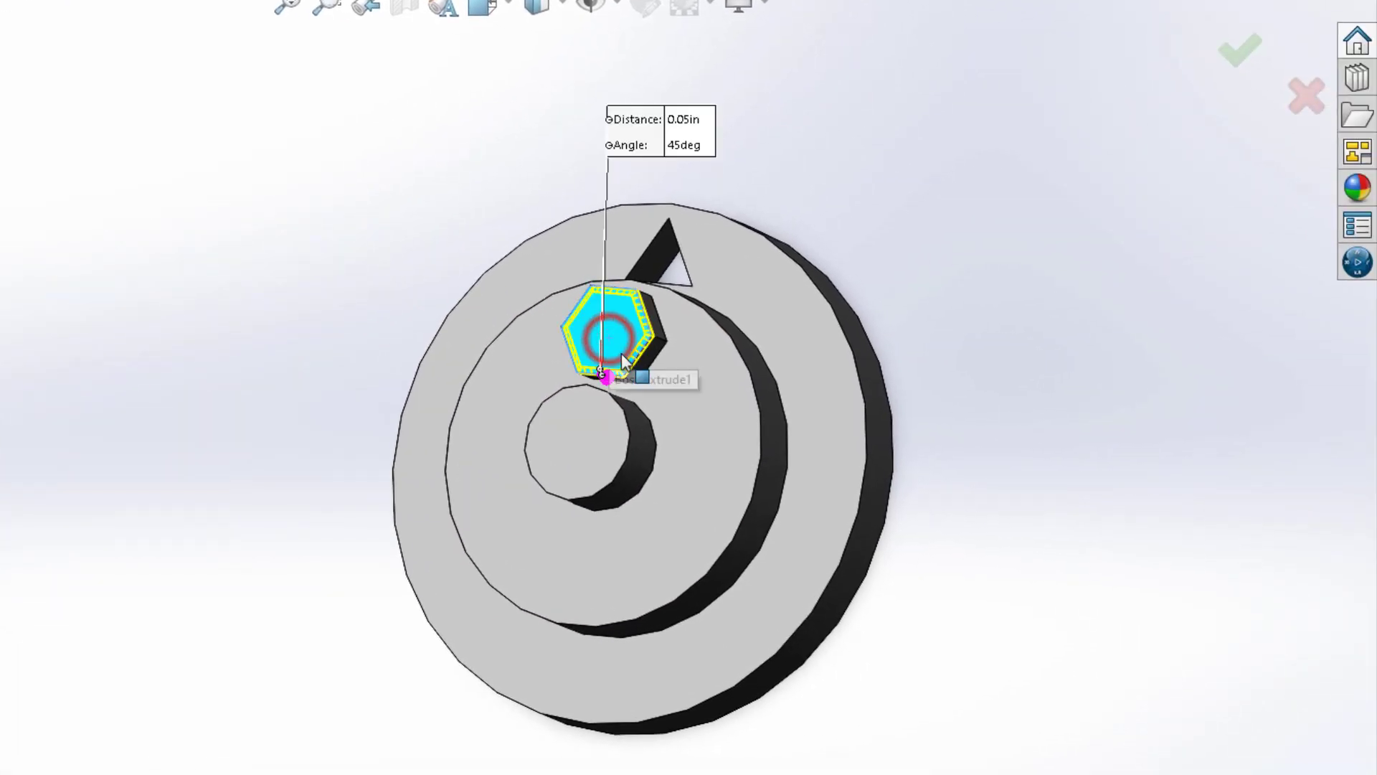
Add the six edges where the hexagonal boss meets the middle tier to the chamfer selection.
scroll(640, 365, "down", 5)
scroll(642, 364, "down", 5)
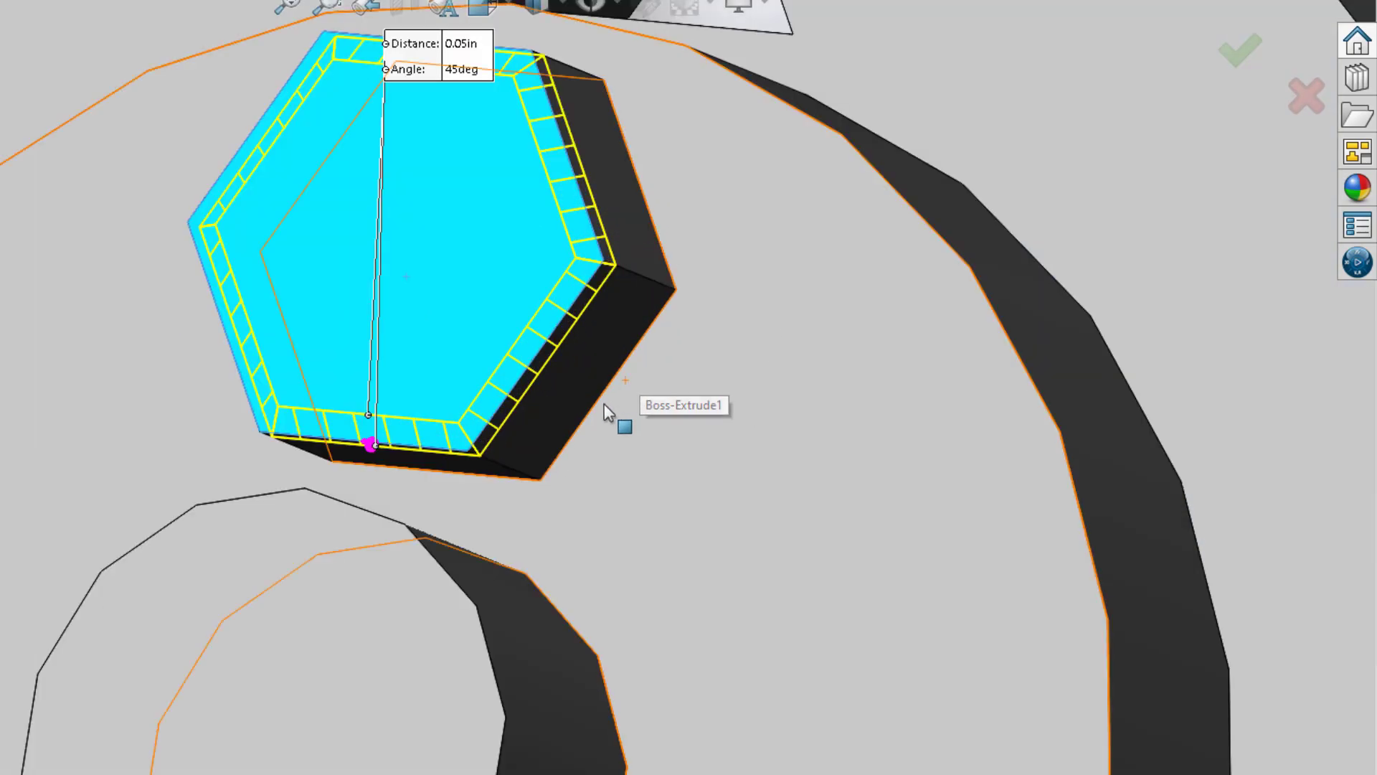
left_click(653, 229)
scroll(650, 226, "up", 5)
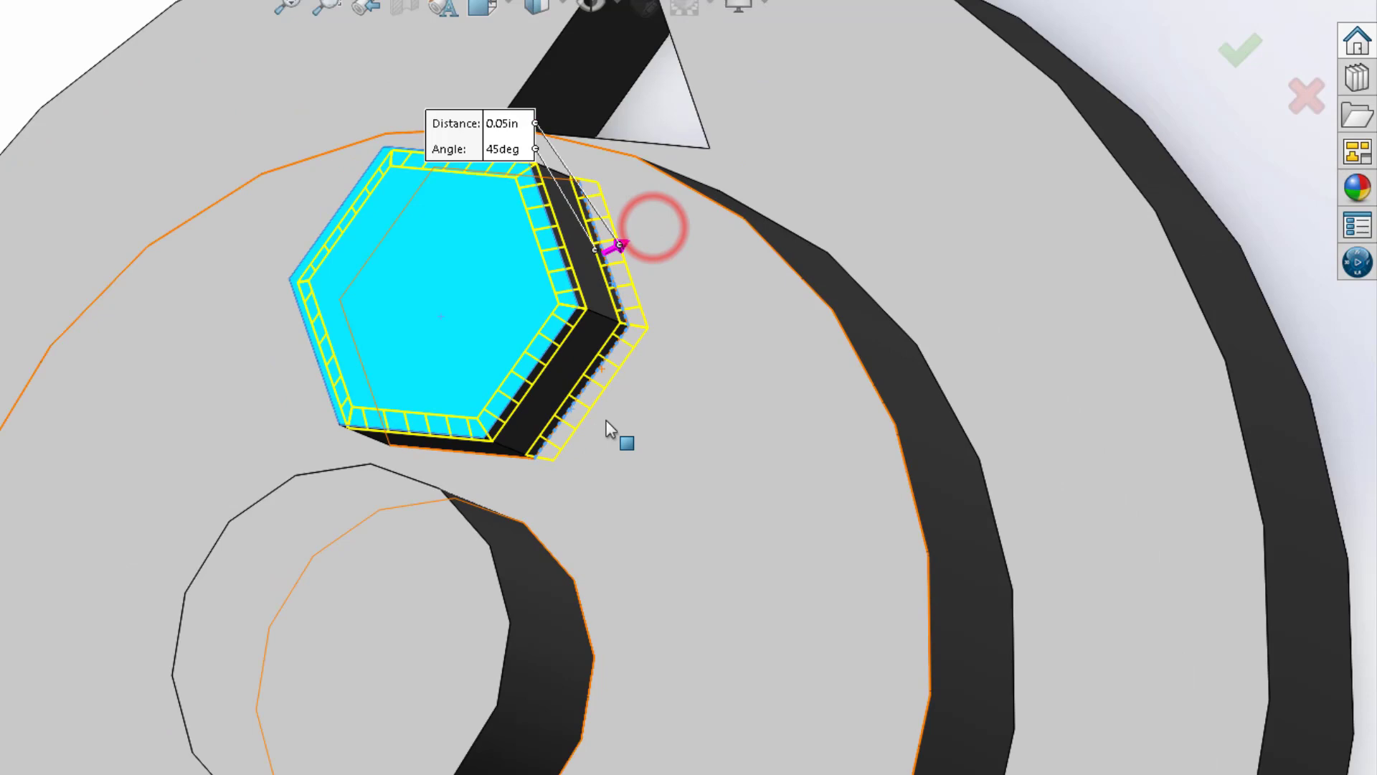
scroll(552, 395, "down", 4)
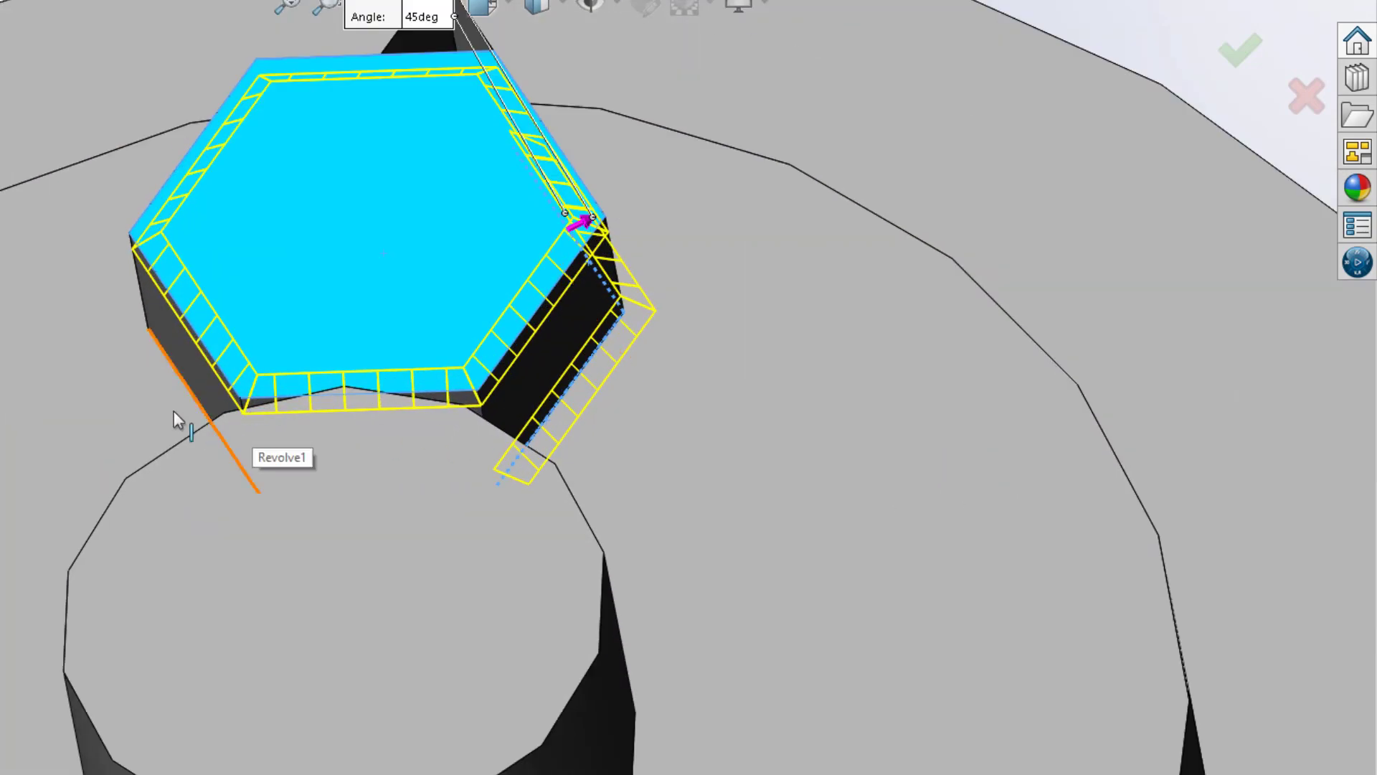
scroll(174, 415, "down", 3)
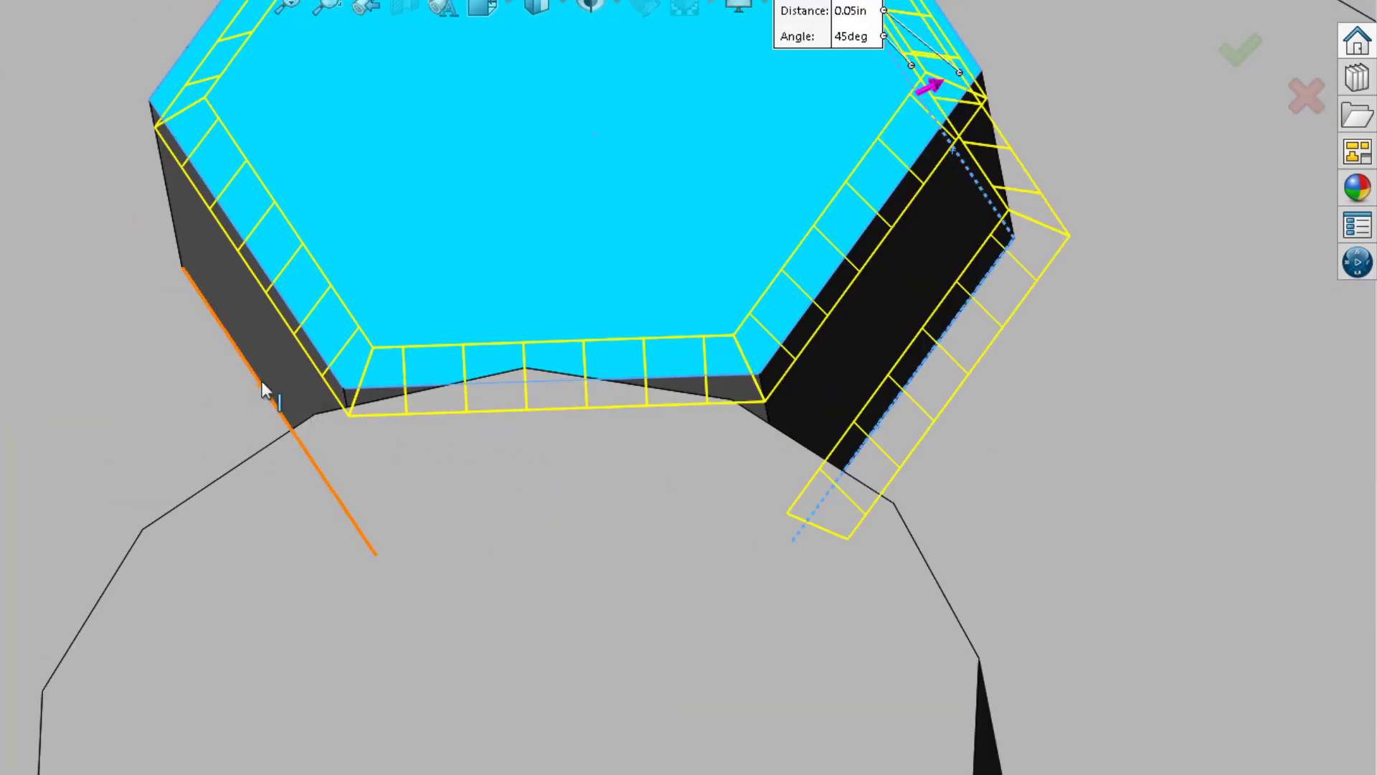
left_click(259, 388)
middle_click_drag(256, 384, 505, 531)
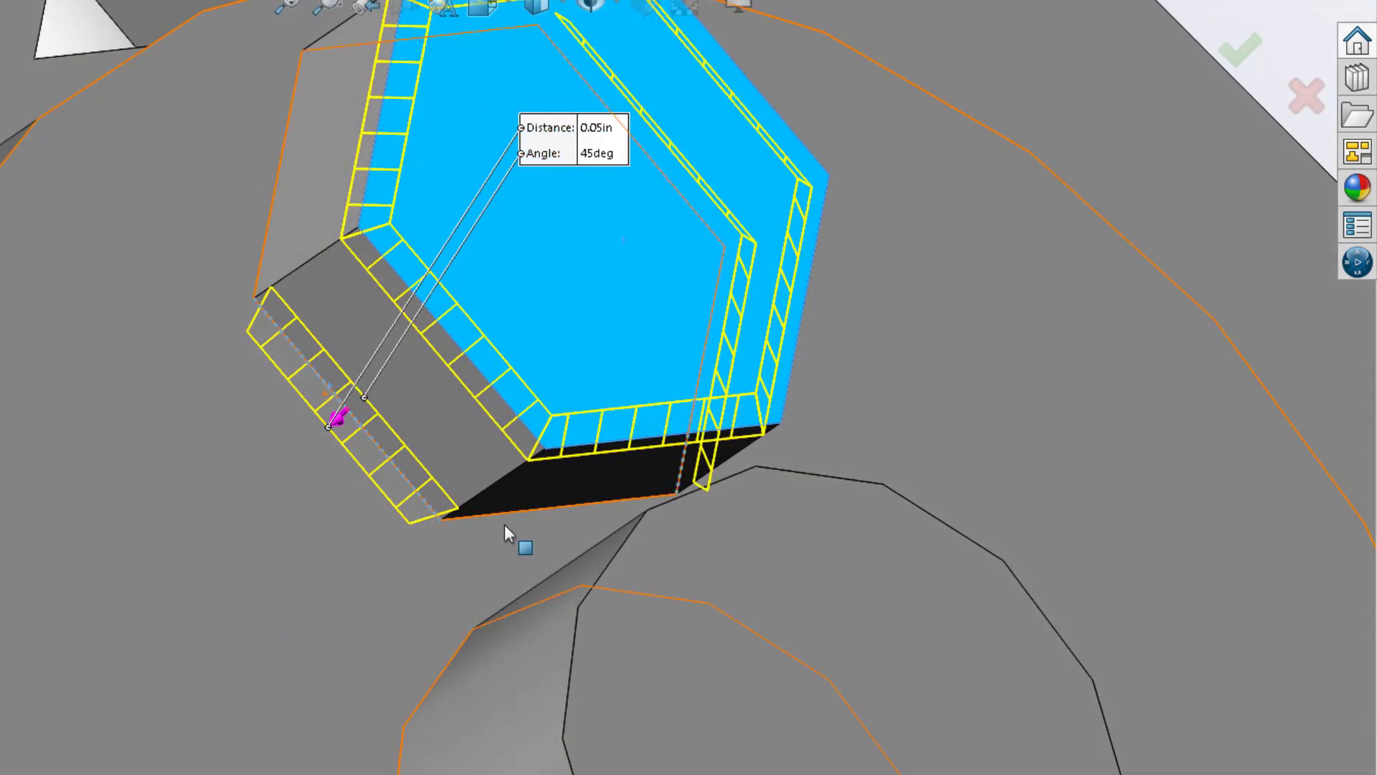
left_click(548, 505)
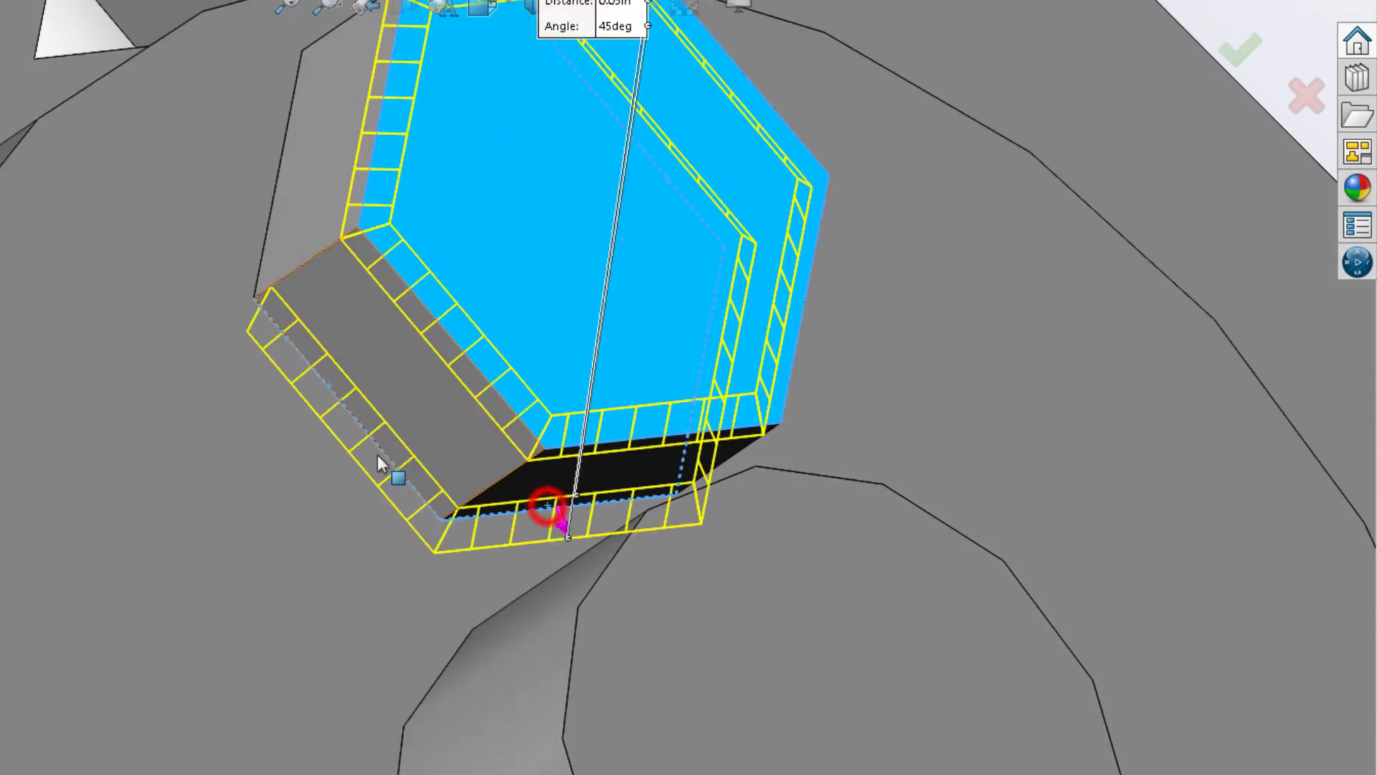
left_click(264, 234)
middle_click_drag(264, 234, 439, 73)
left_click(429, 66)
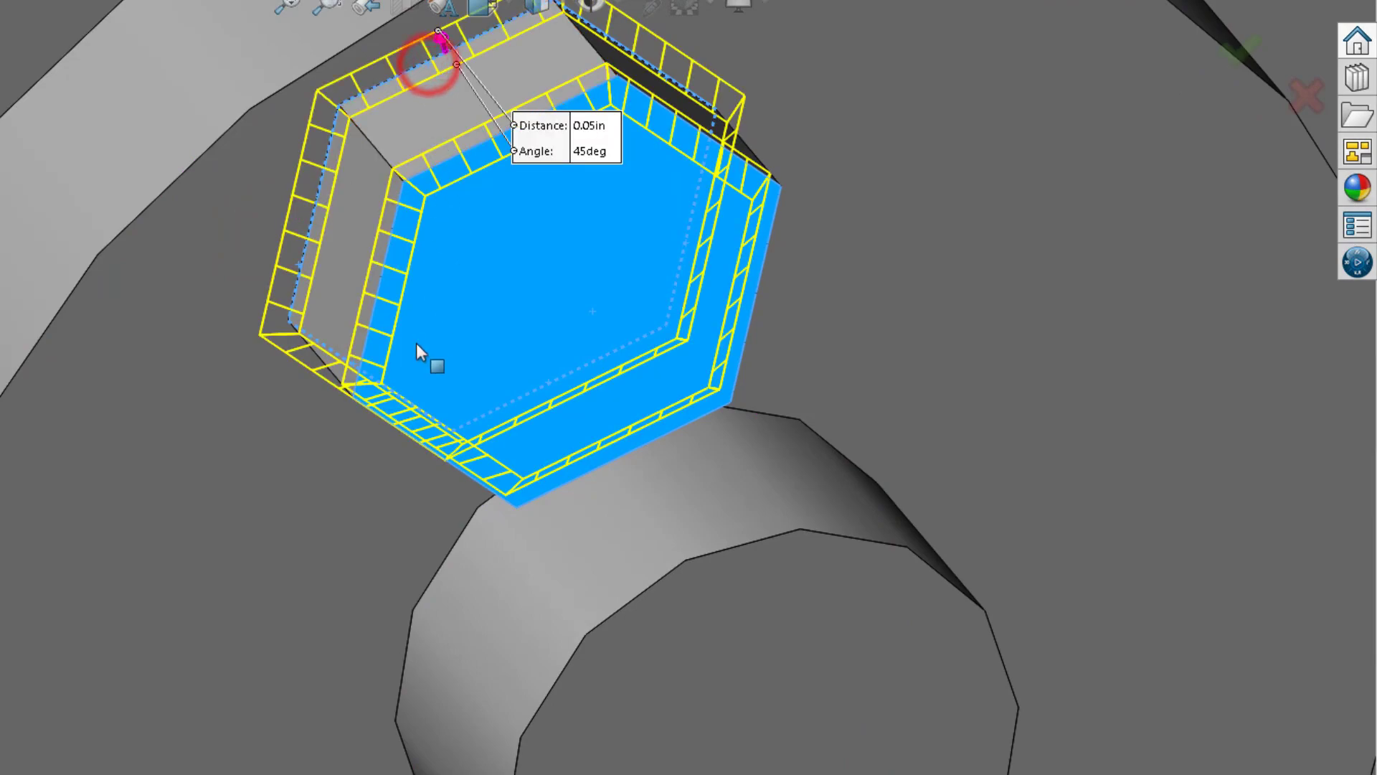
middle_click_drag(492, 359, 479, 201)
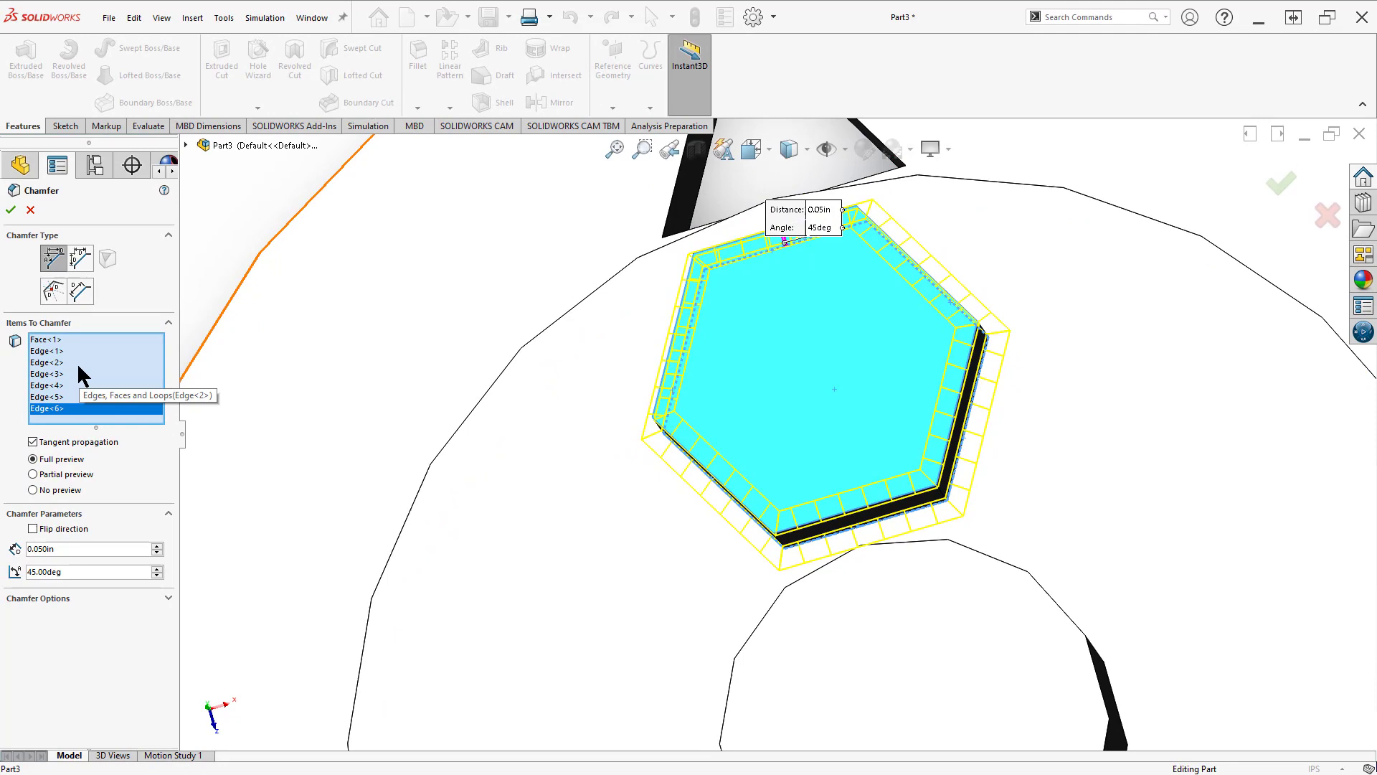
Apply the 0.05 in, 45-degree chamfer to the hexagonal boss's outer face and its six base edges.
right_click(76, 363)
mouse_move(717, 452)
middle_mouse_down()
mouse_move(624, 347)
mouse_move(621, 382)
middle_mouse_up()
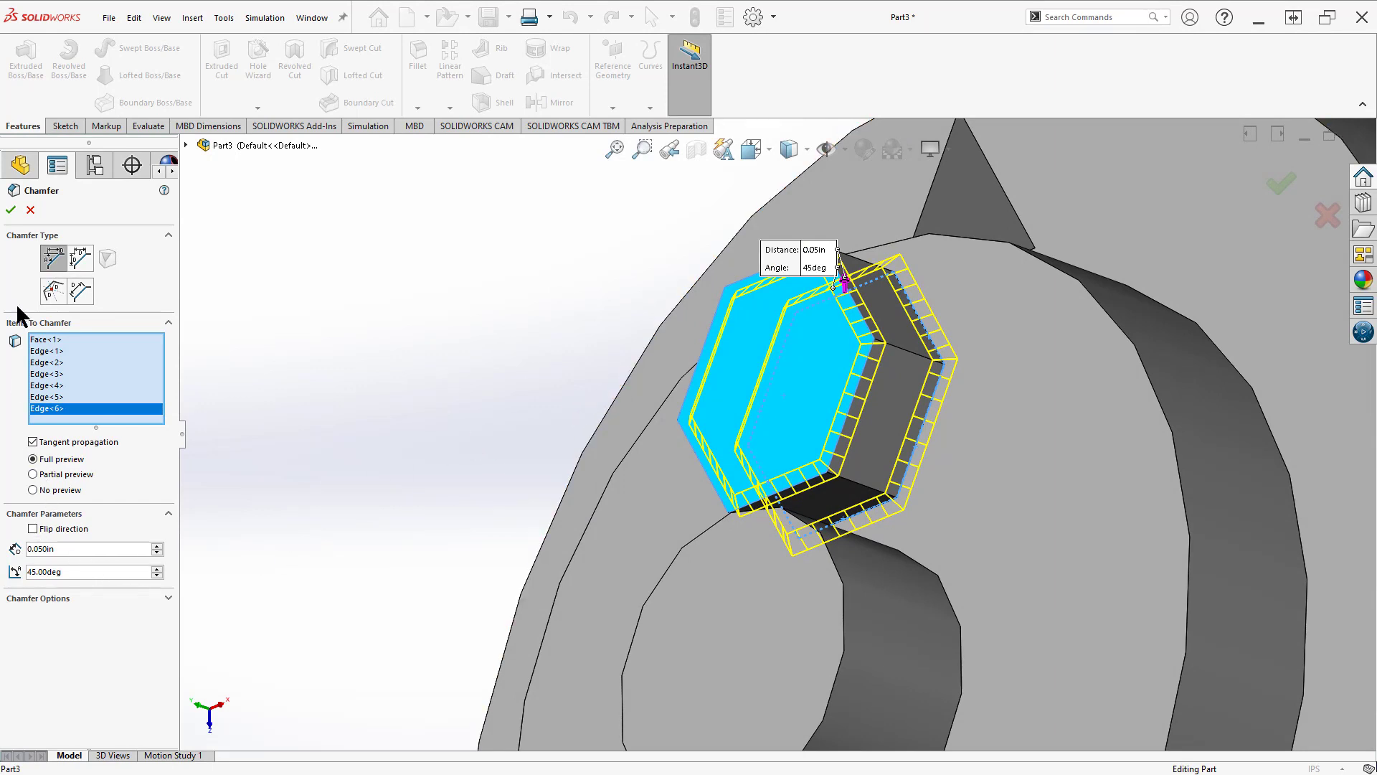
left_click(11, 210)
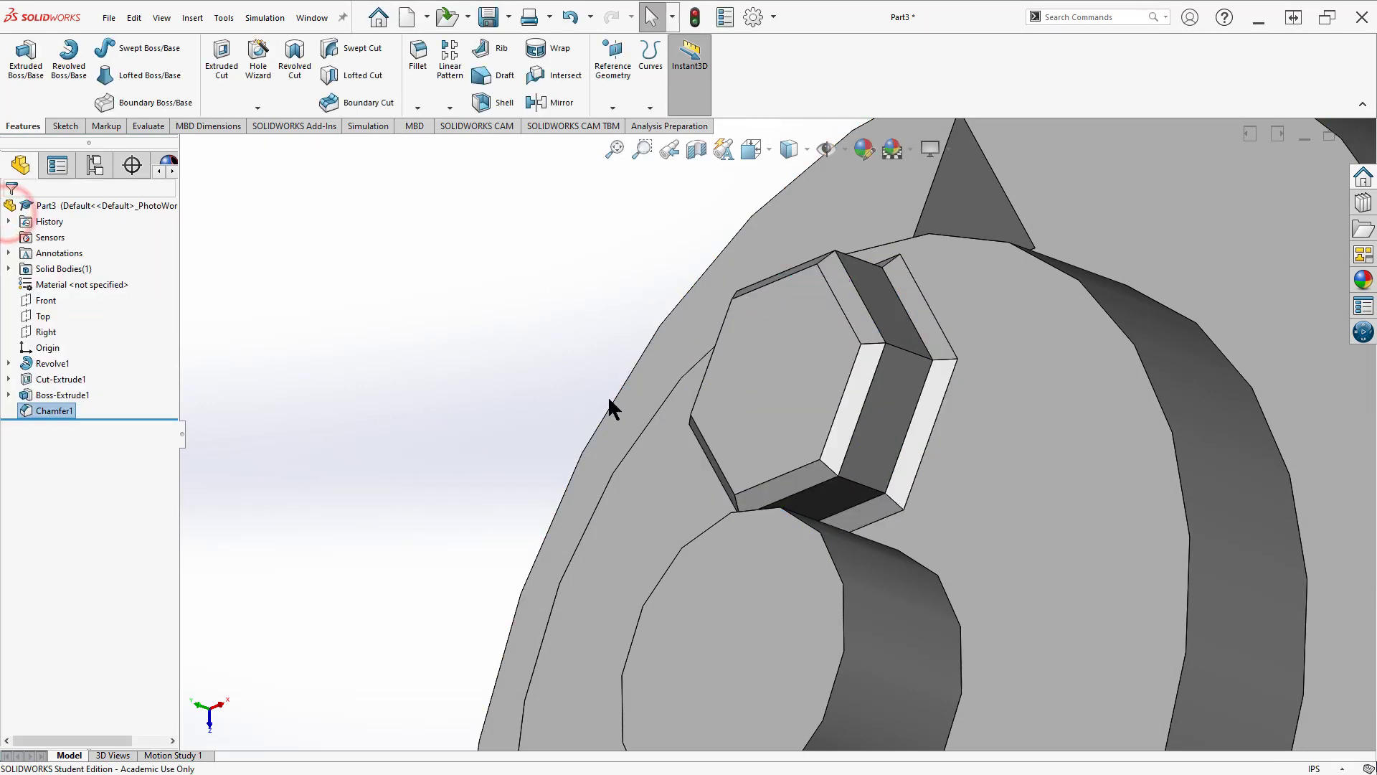
middle_click_drag(609, 395, 742, 467)
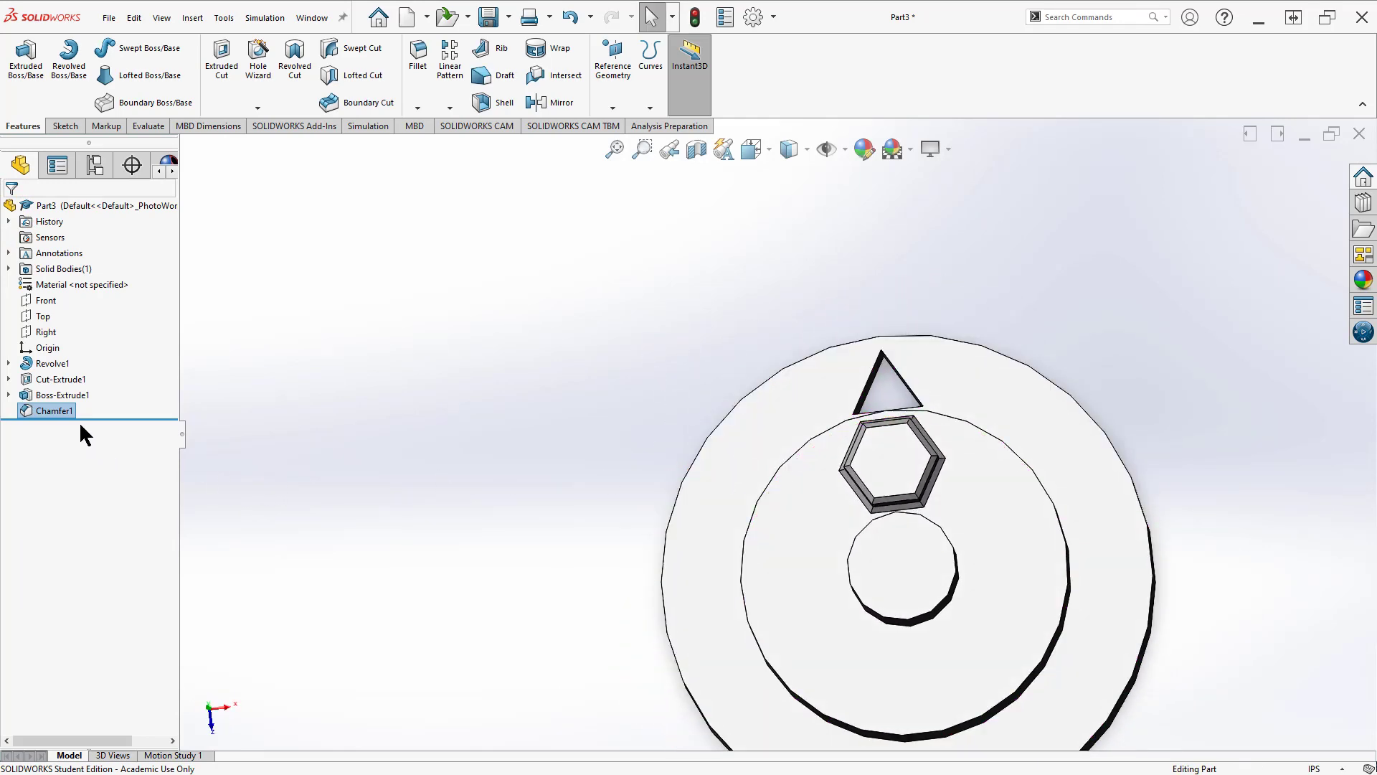
Highlight the triangular cut, the hexagonal boss and the chamfer one after another to review the features for patterning.
left_click(57, 380)
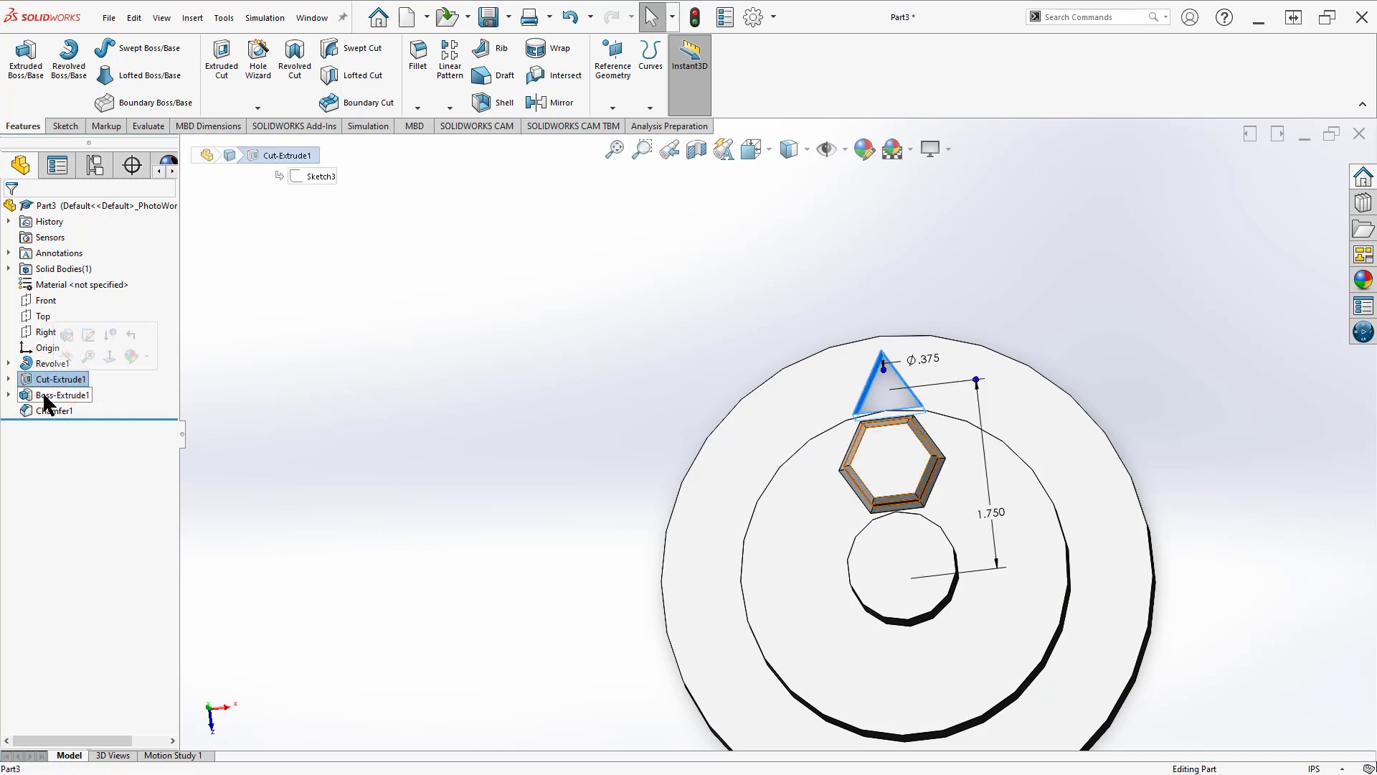
left_click(43, 397)
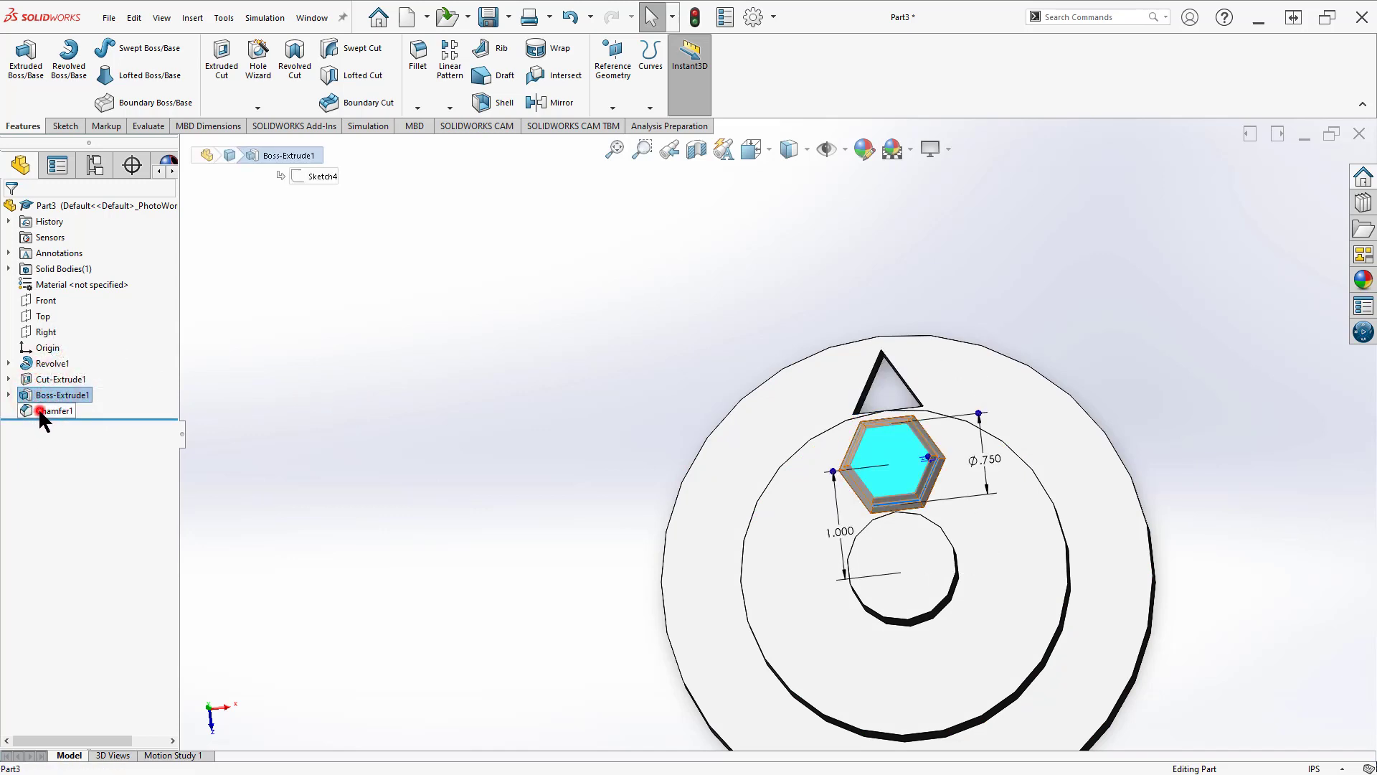
left_click(40, 411)
left_click(426, 511)
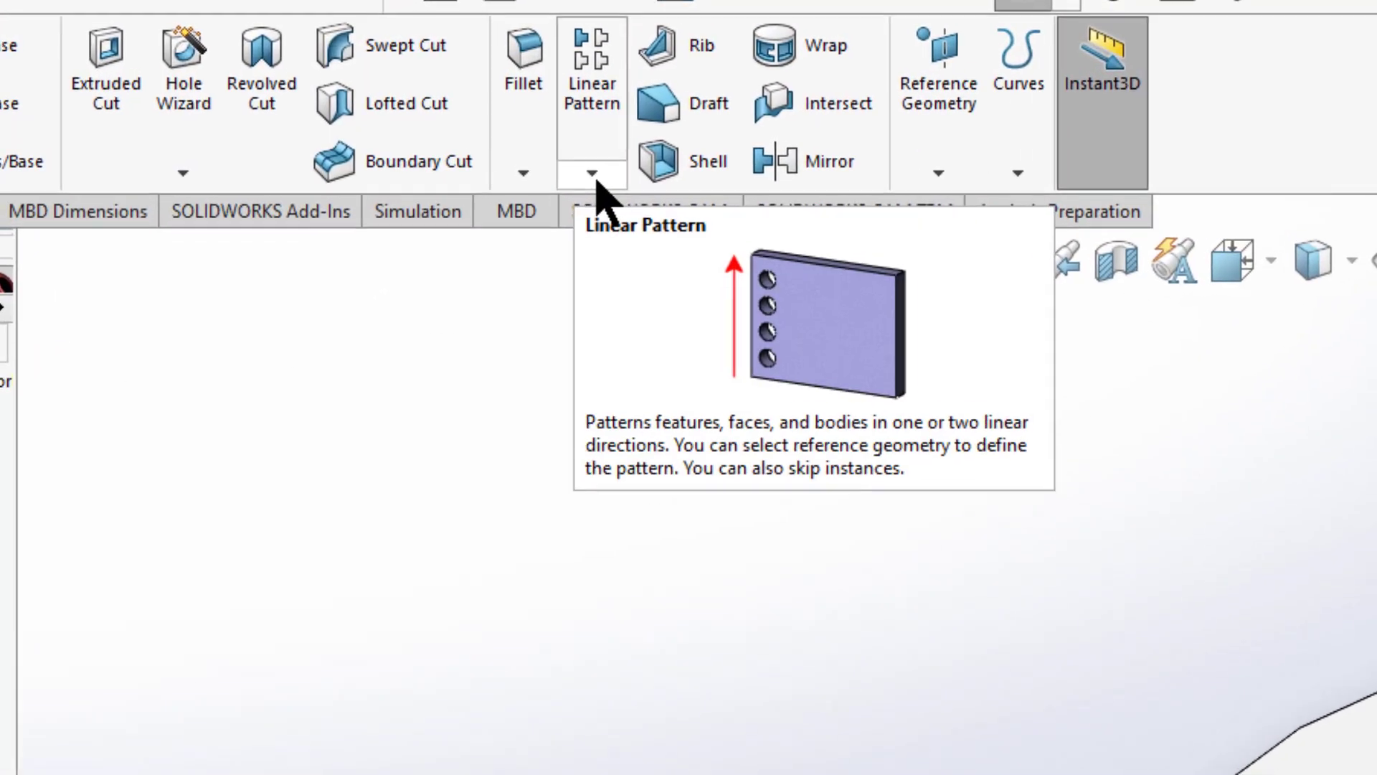
Start a circular pattern and set the smallest tier's outer circular edge as its rotation reference.
left_click(449, 108)
left_click(631, 252)
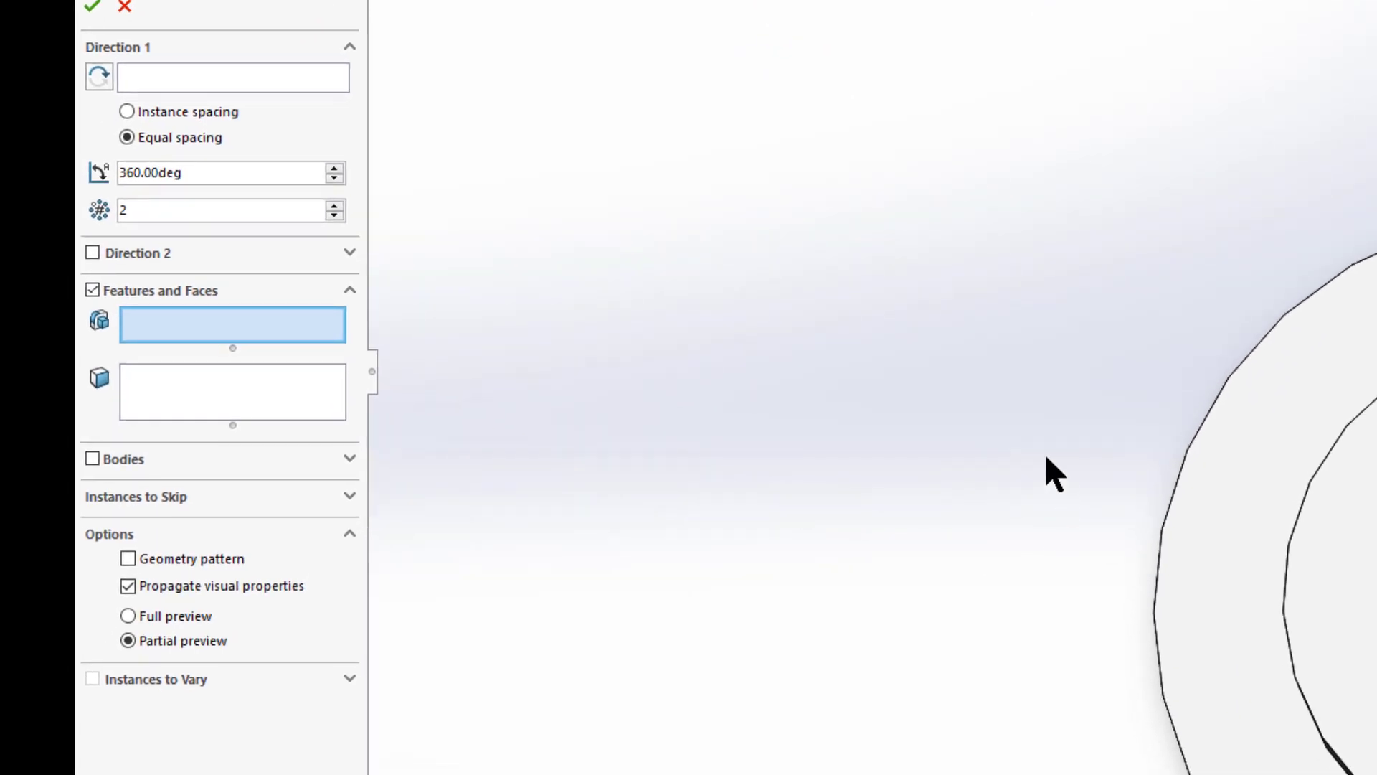
middle_click_drag(1053, 473, 997, 466)
left_click(190, 77)
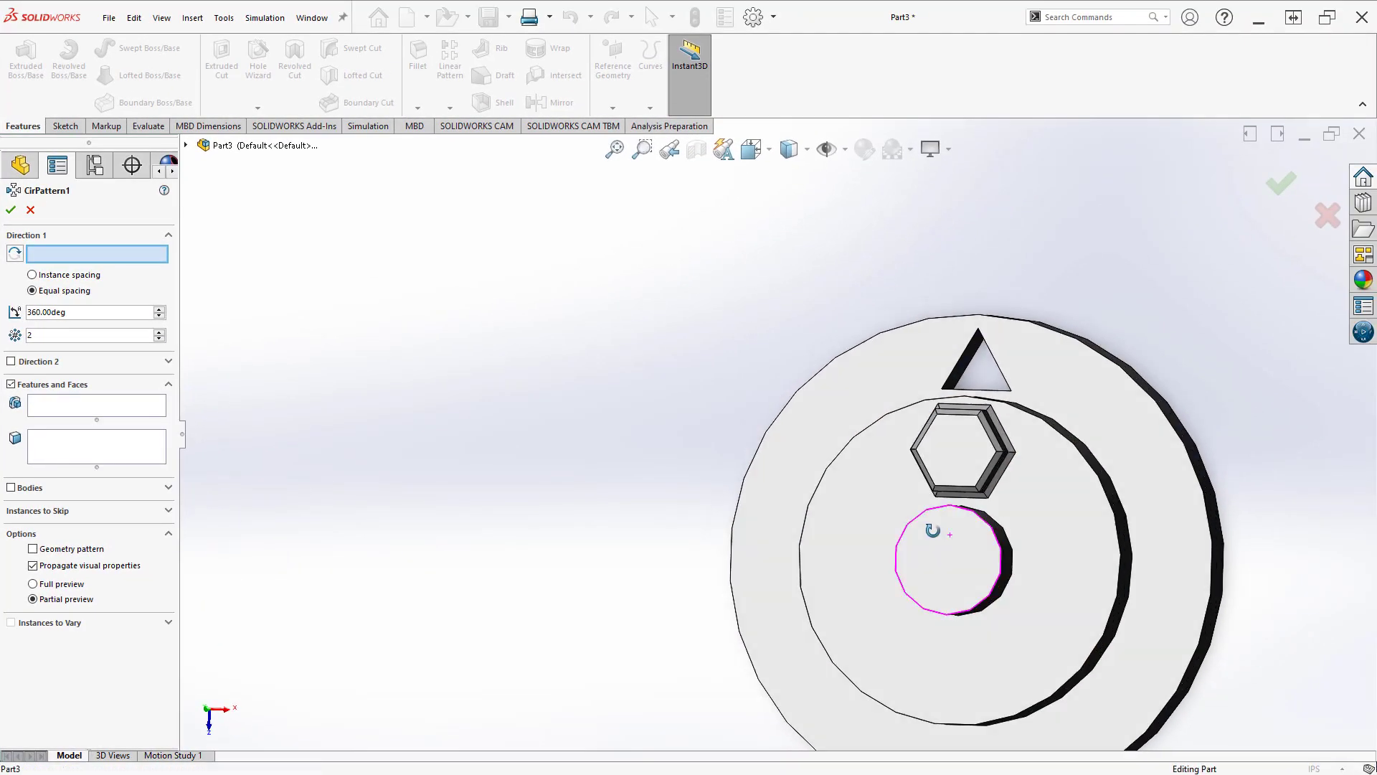
middle_click_drag(932, 531, 1025, 452)
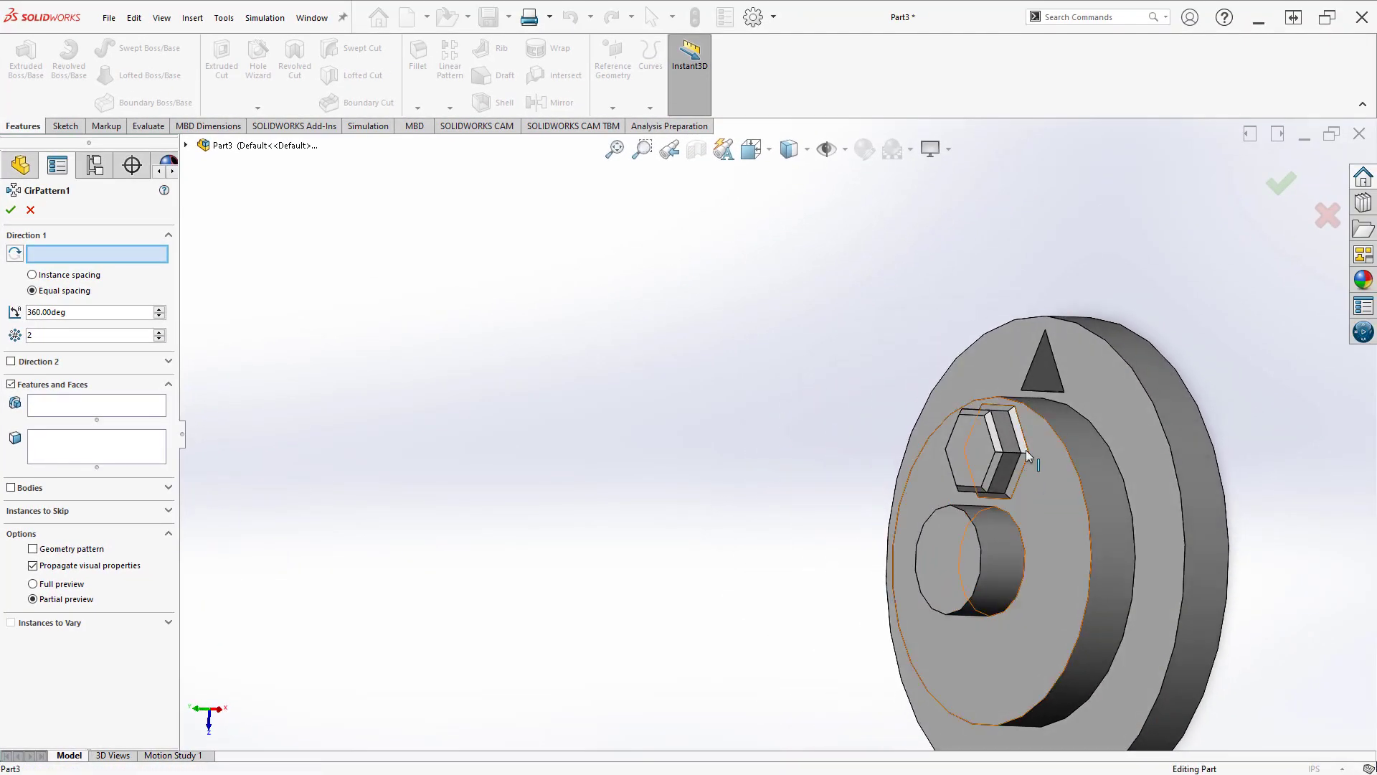
left_click(982, 579)
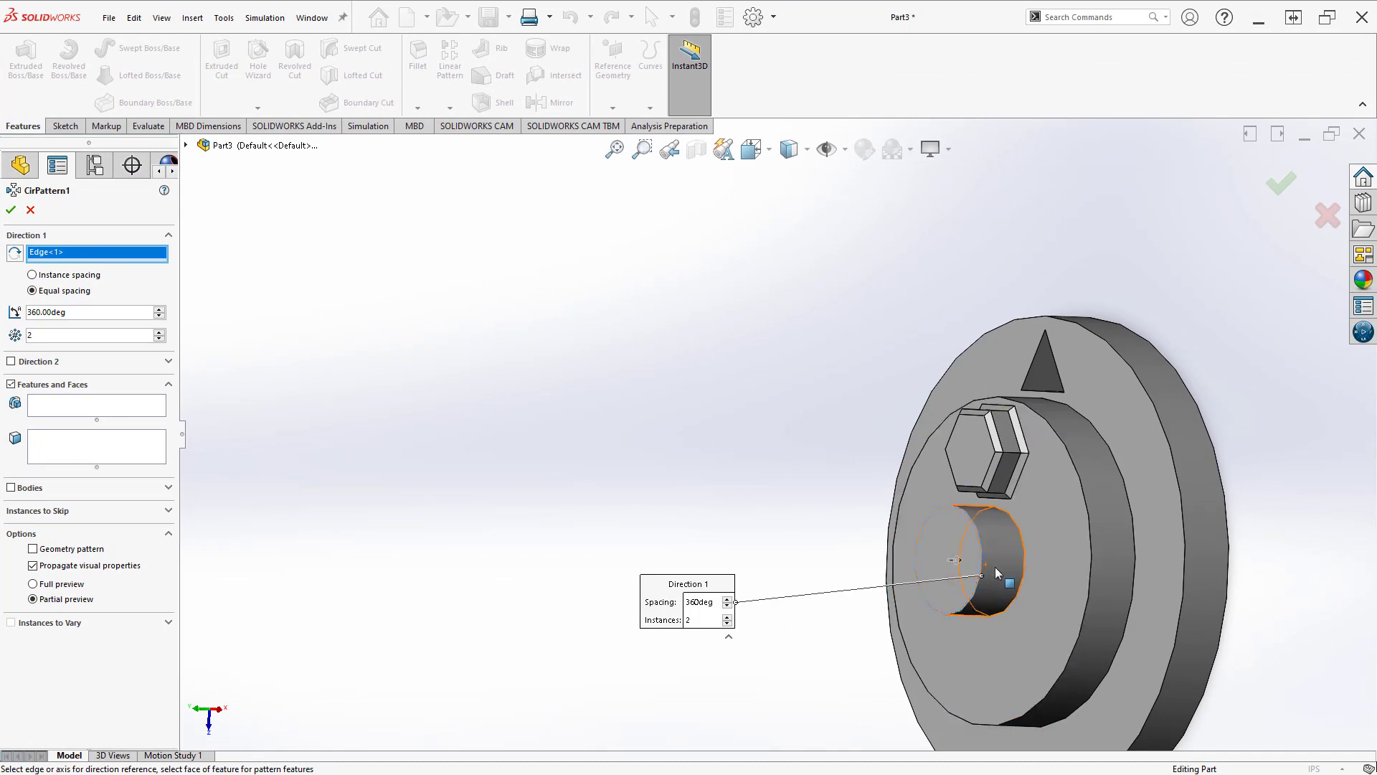
Try the cylindrical faces and circular edges of the three tiers as rotation reference, returning to the smallest tier's outer edge.
left_click(996, 569)
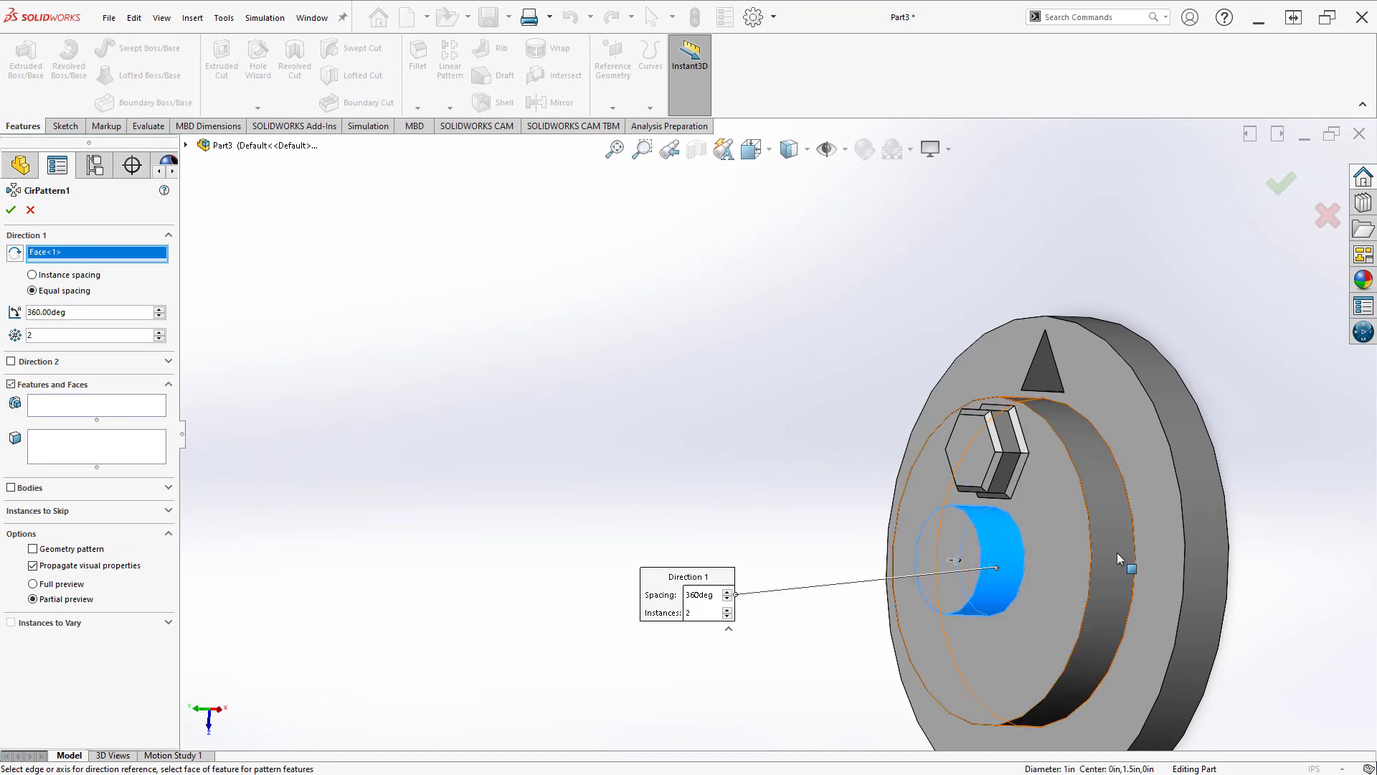
left_click(1098, 568)
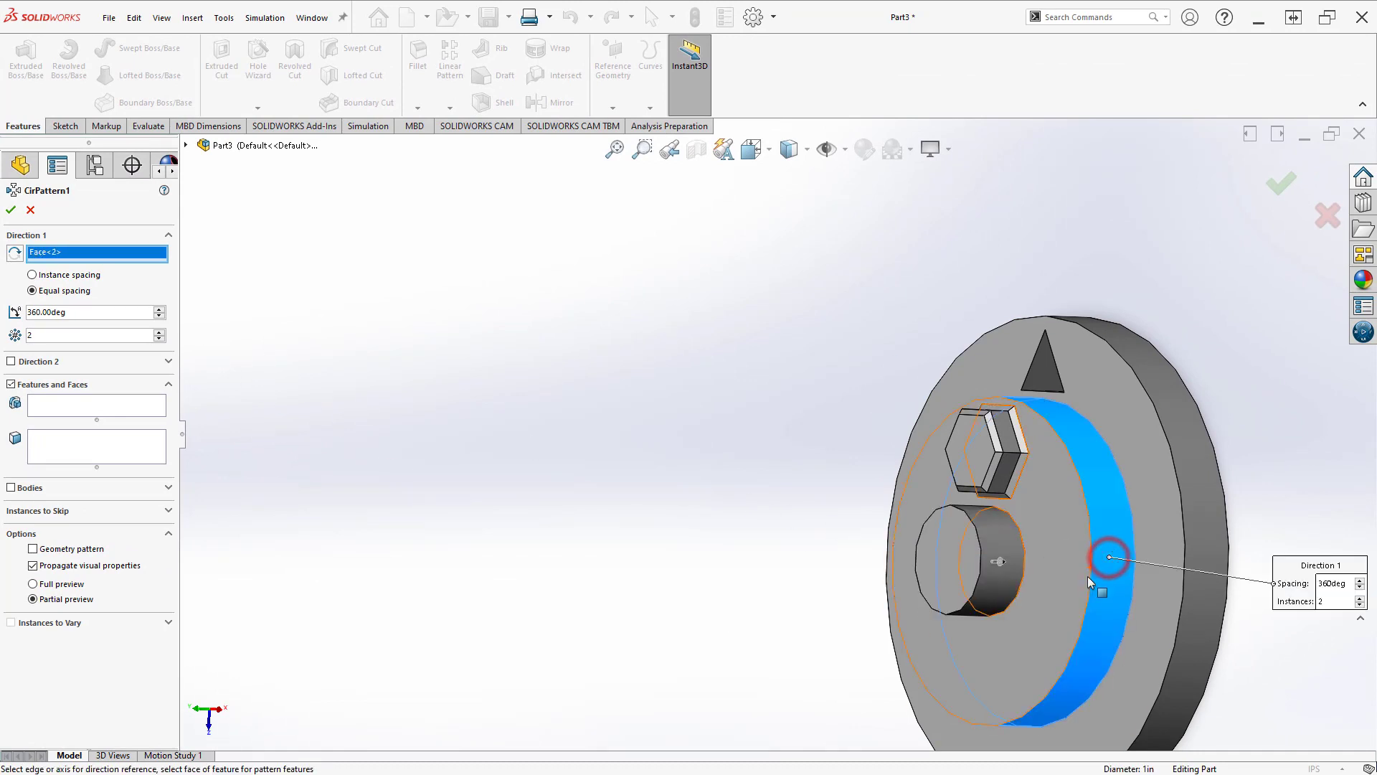
left_click(1133, 564)
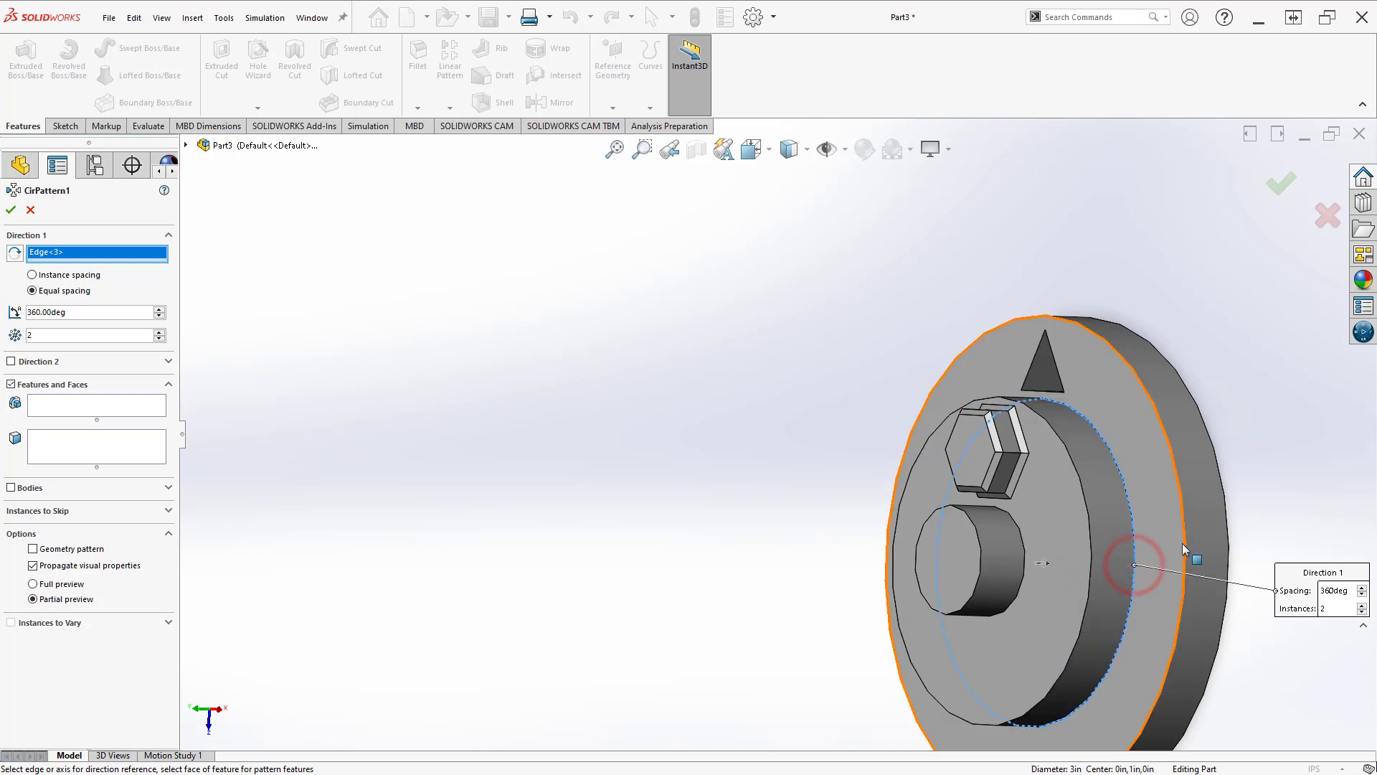
left_click(1179, 545)
left_click(1190, 547)
left_click(1205, 534)
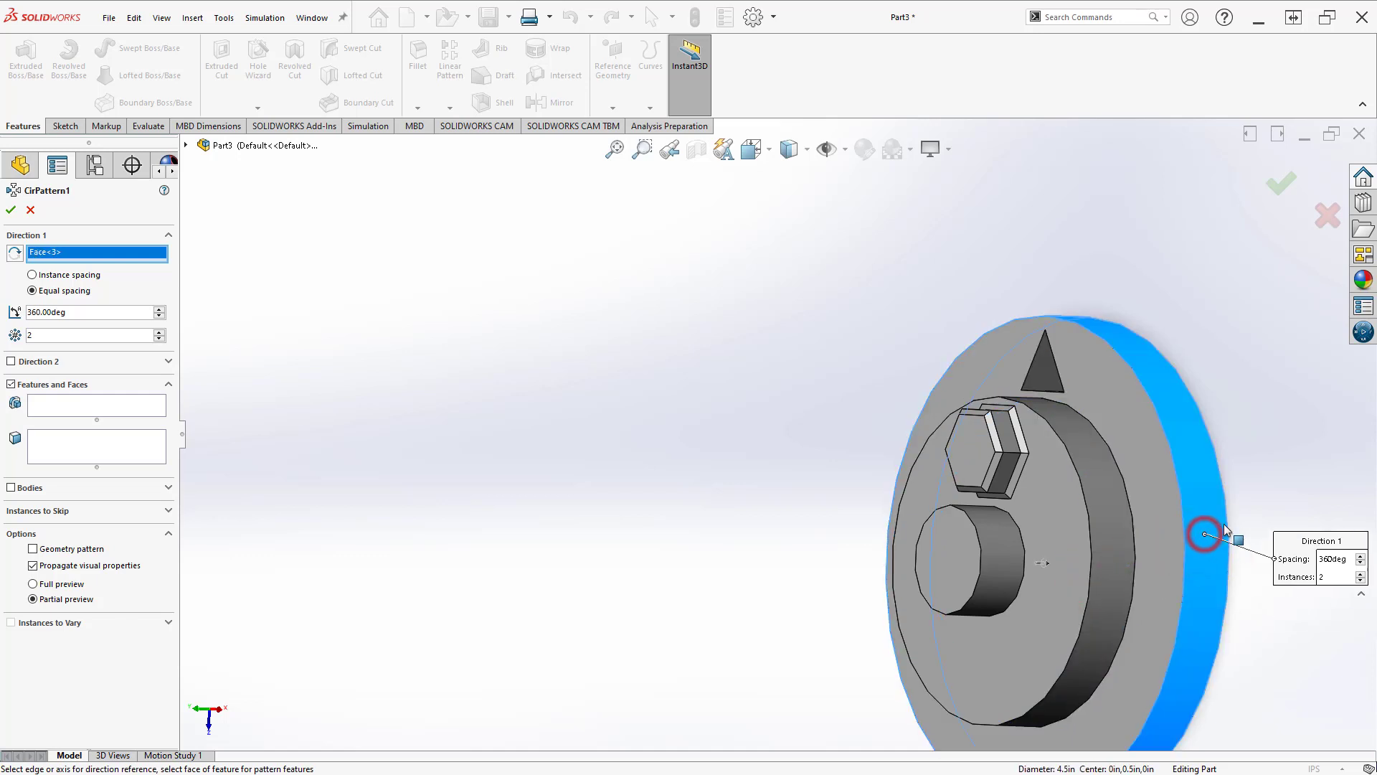
left_click(1224, 520)
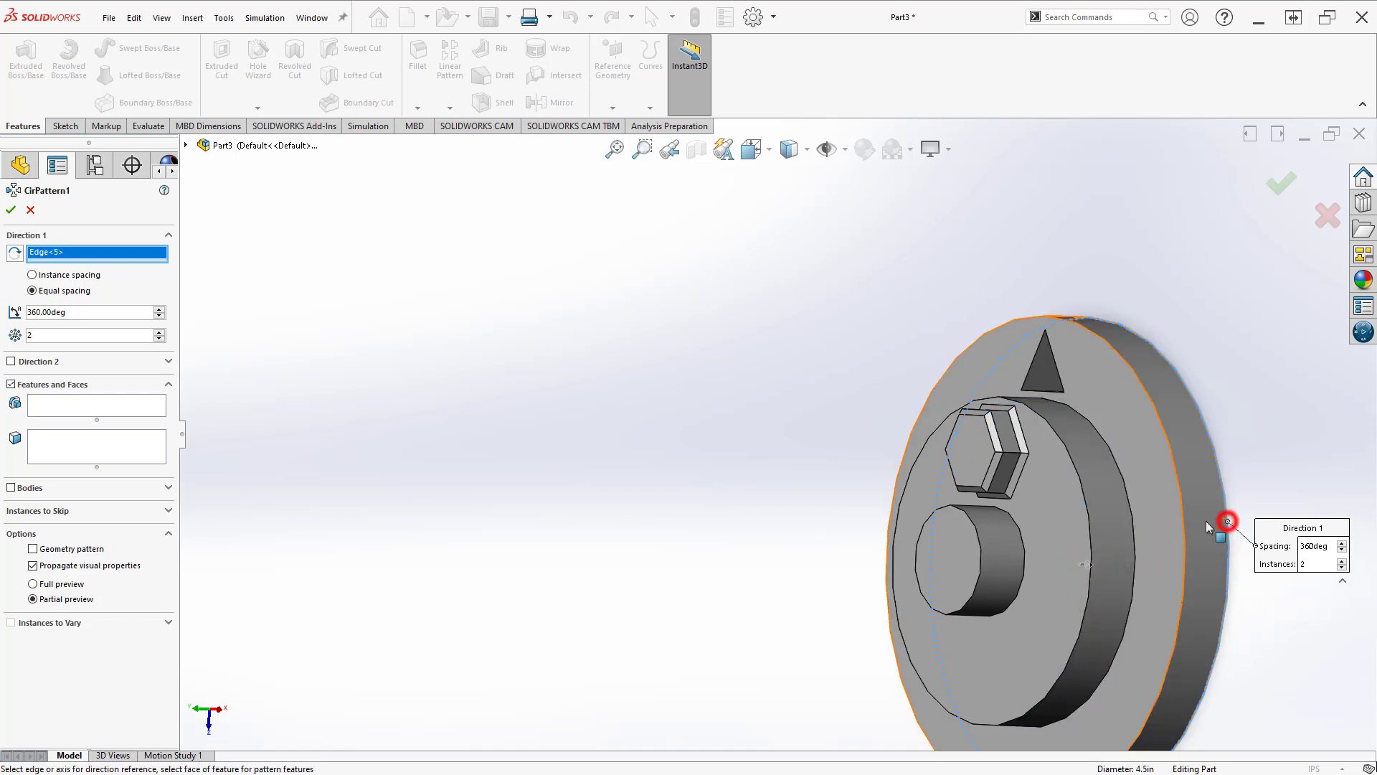
left_click(974, 601)
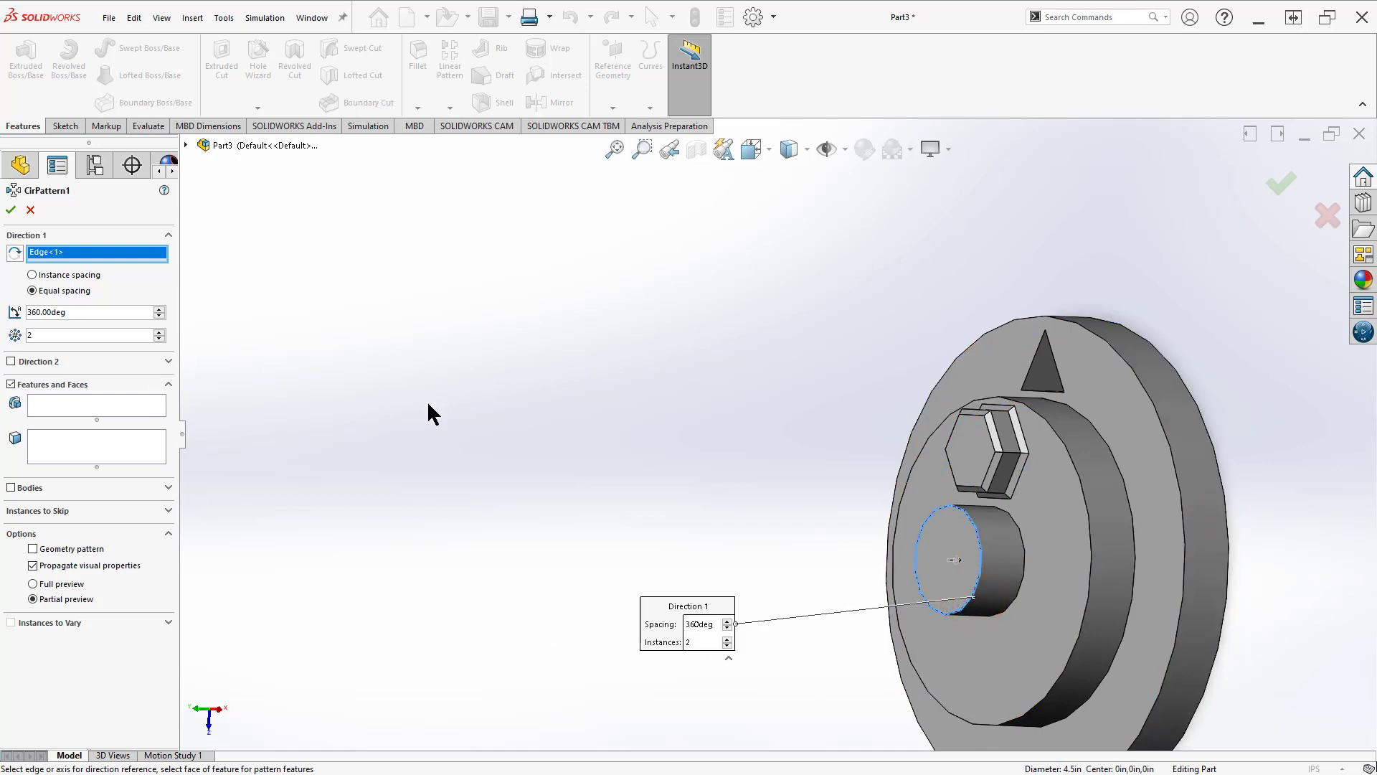
Set the equally spaced circular pattern to 6 instances.
double_click(57, 340)
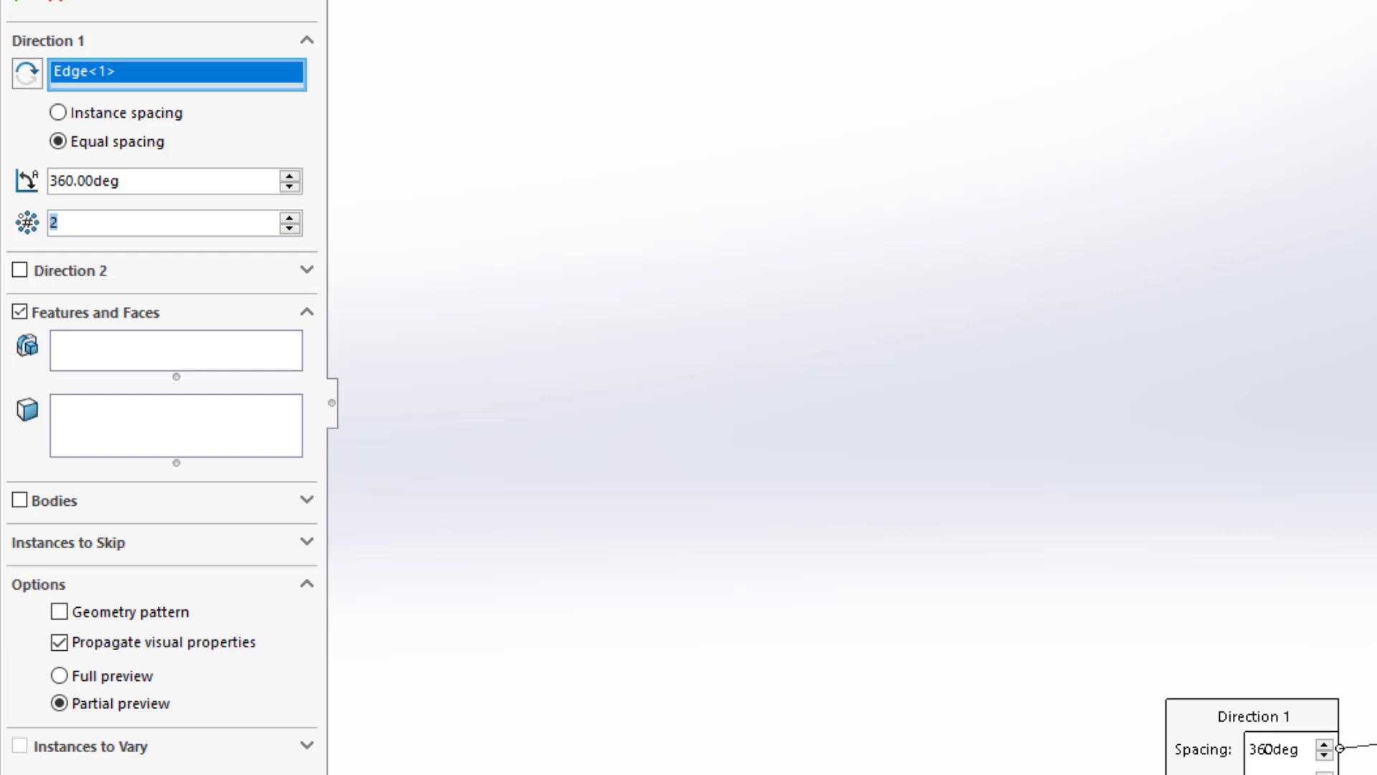
type("6")
left_click(202, 181)
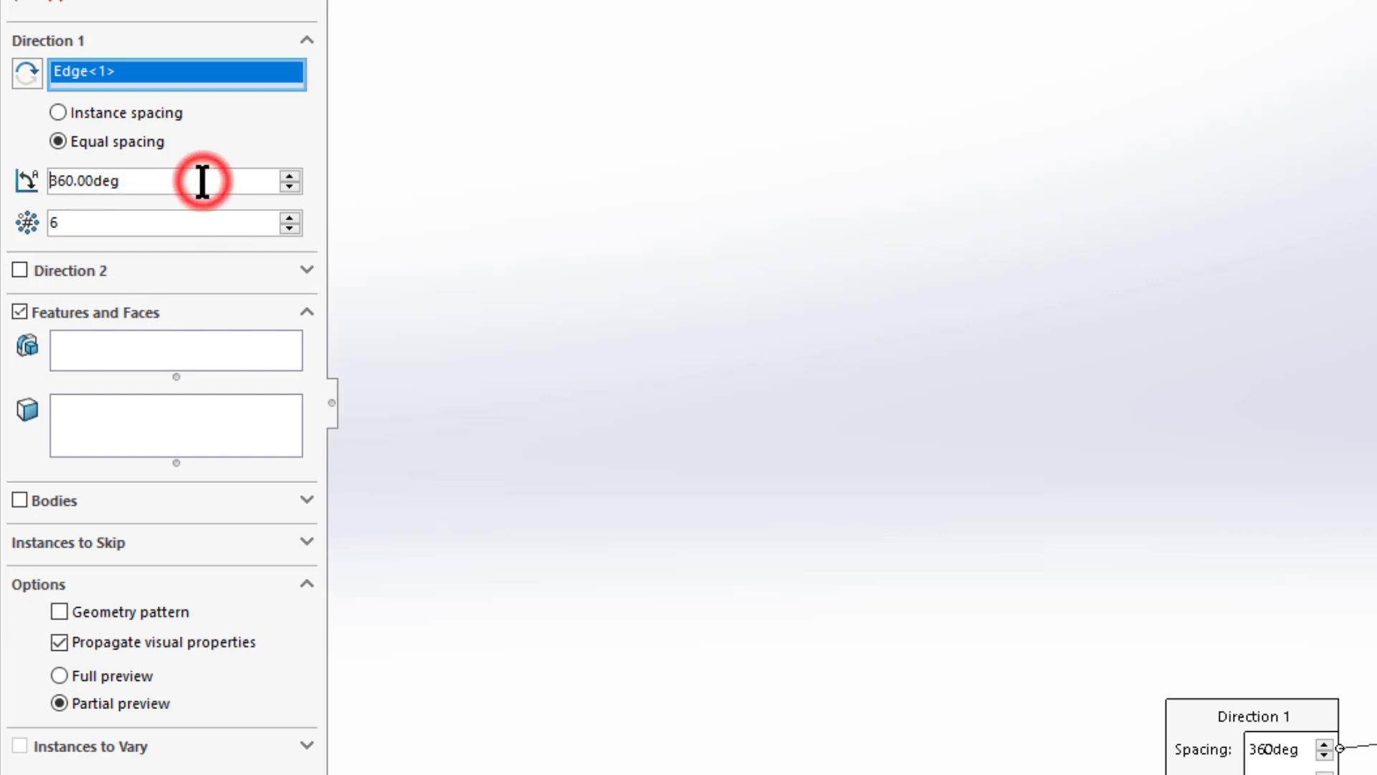
Add the triangular cut, the hexagonal boss and its chamfer as the features to pattern.
left_click(115, 350)
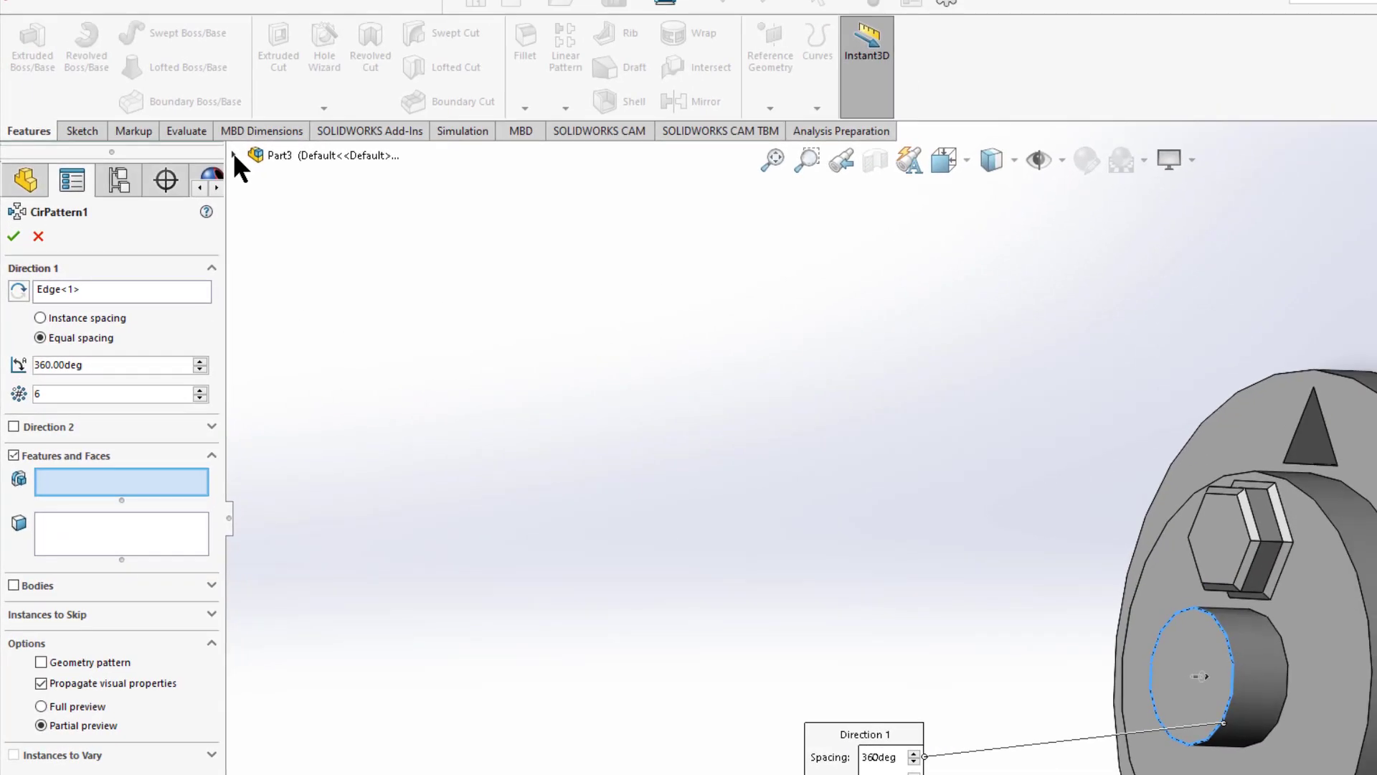
left_click(235, 155)
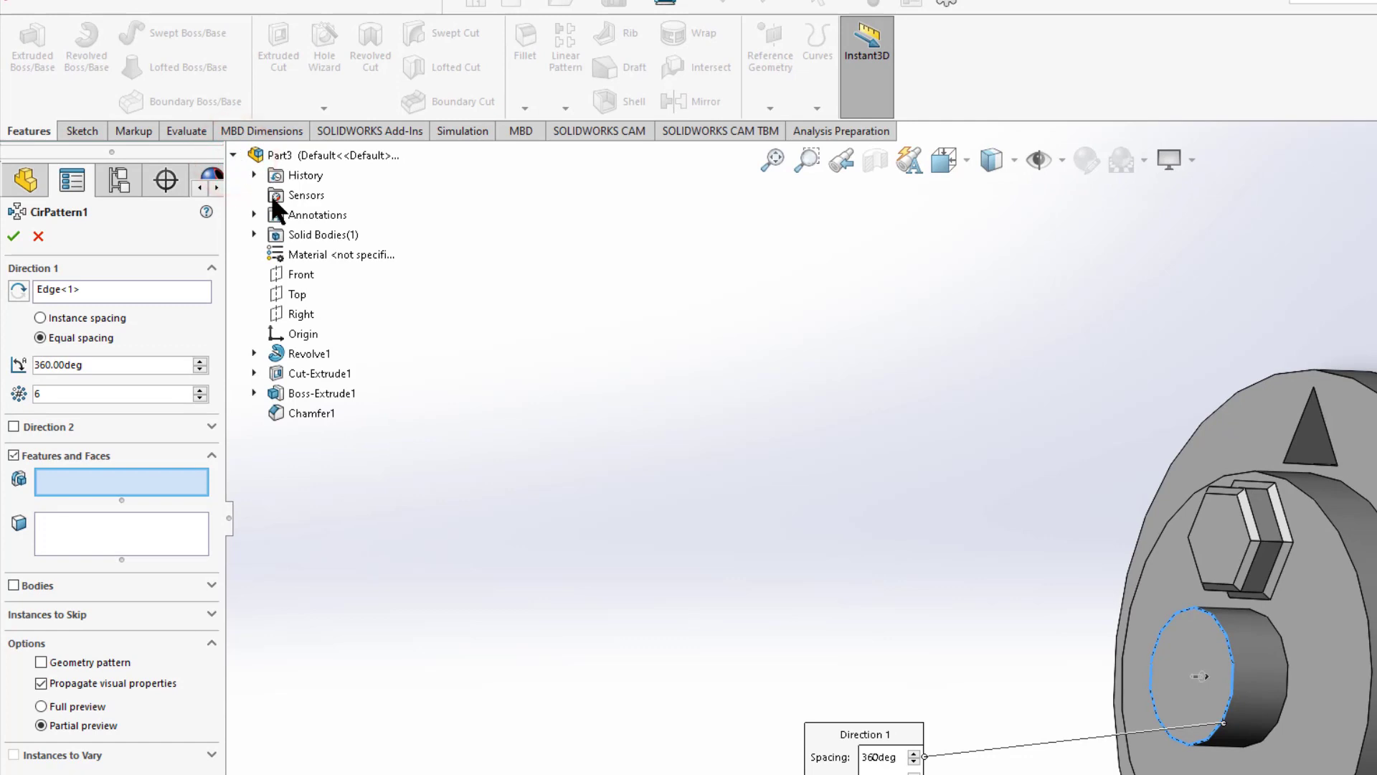
left_click(303, 374)
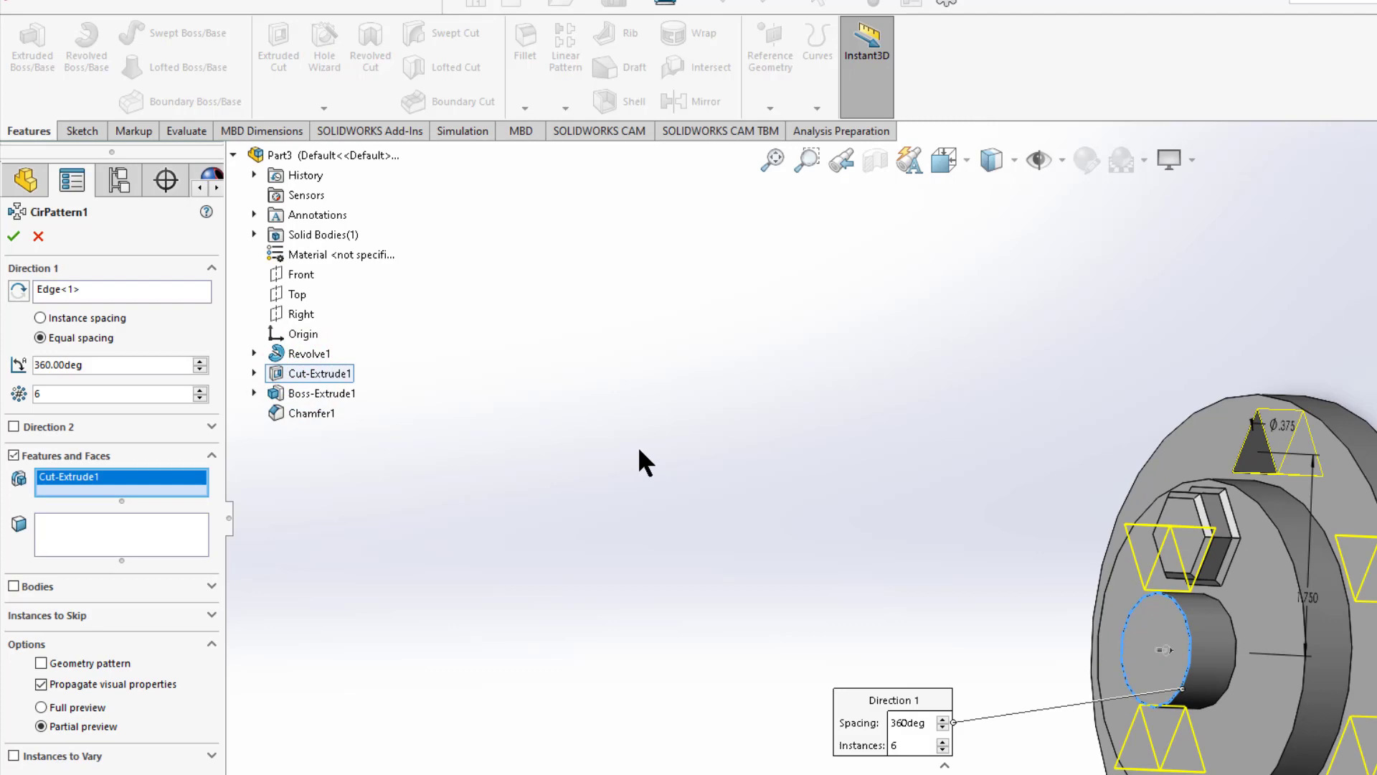
middle_click_drag(642, 461, 729, 454)
scroll(376, 355, "down", 1)
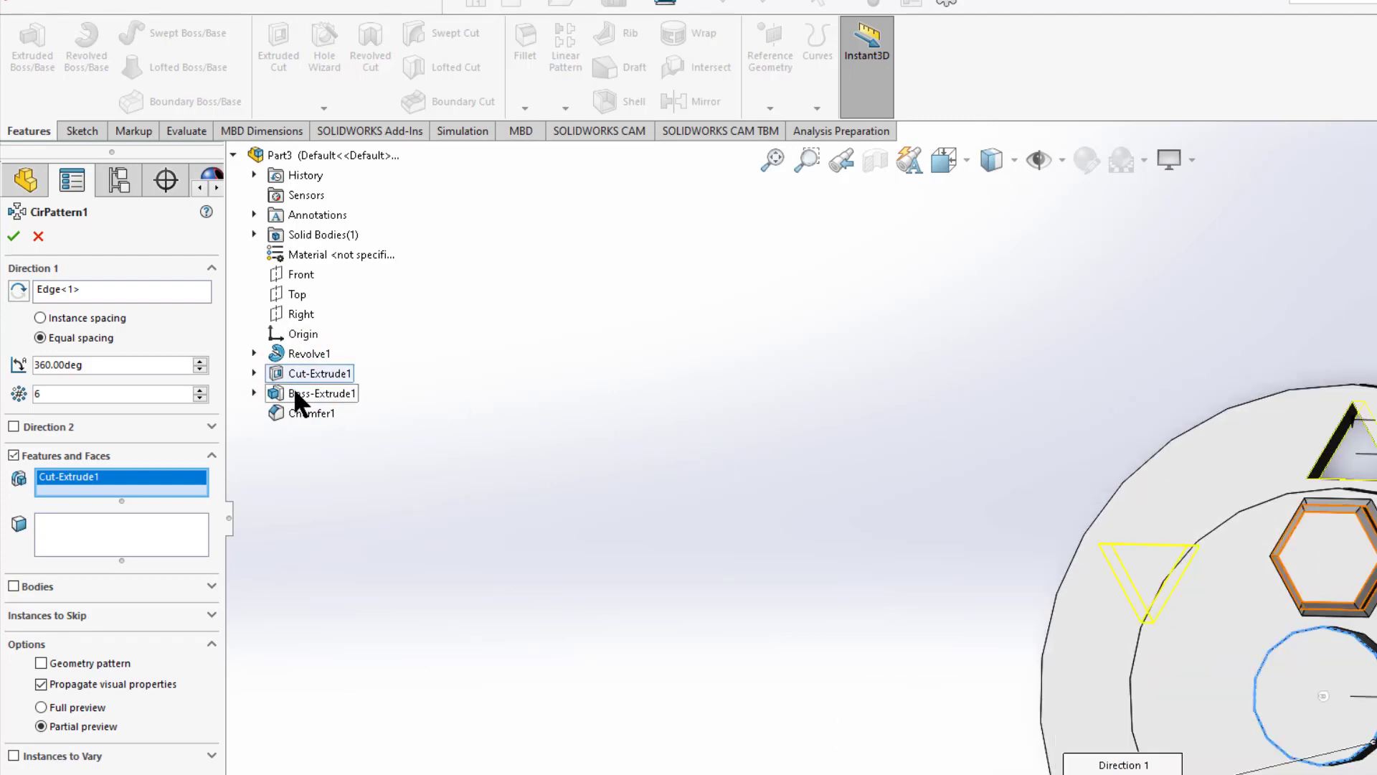
left_click(294, 392)
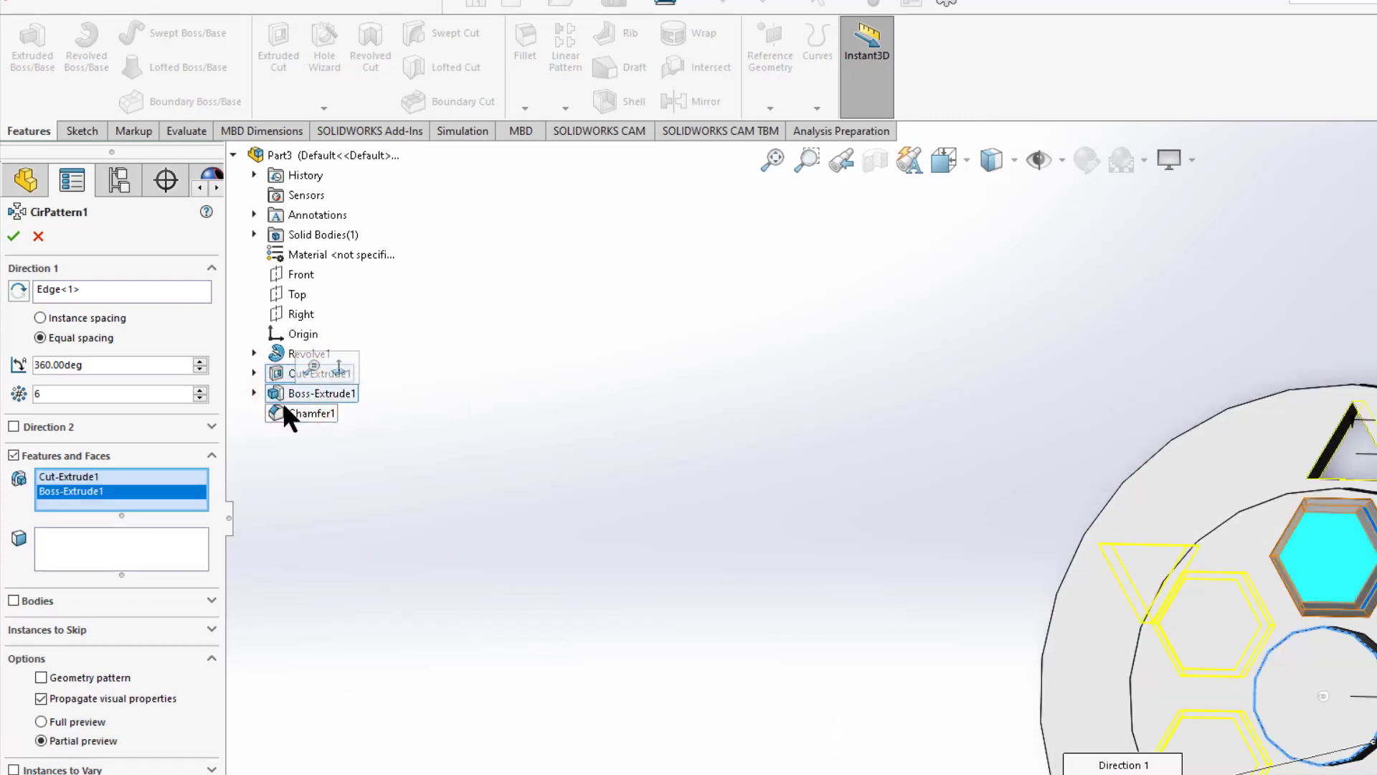
left_click(278, 419)
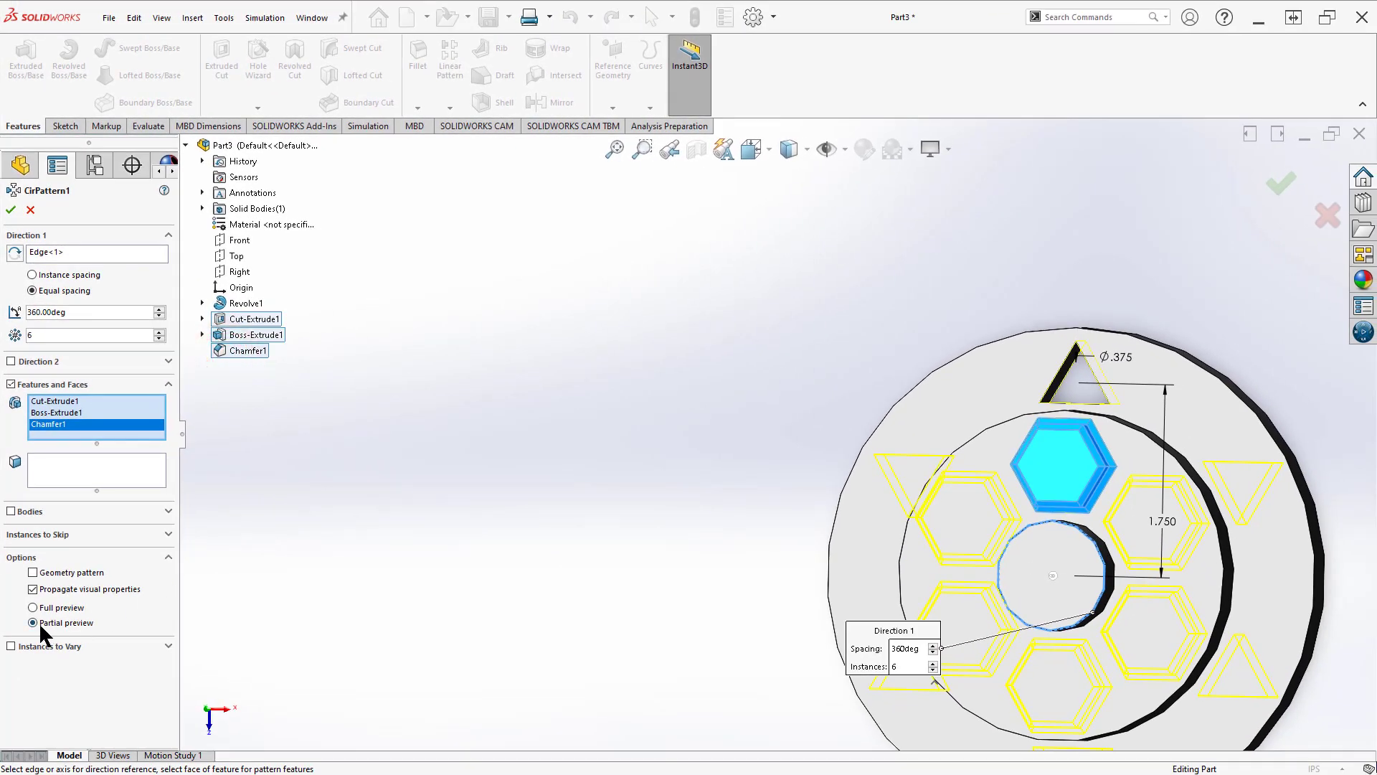
Switch the circular pattern to full preview and inspect the previewed instances around the hub.
left_click(32, 608)
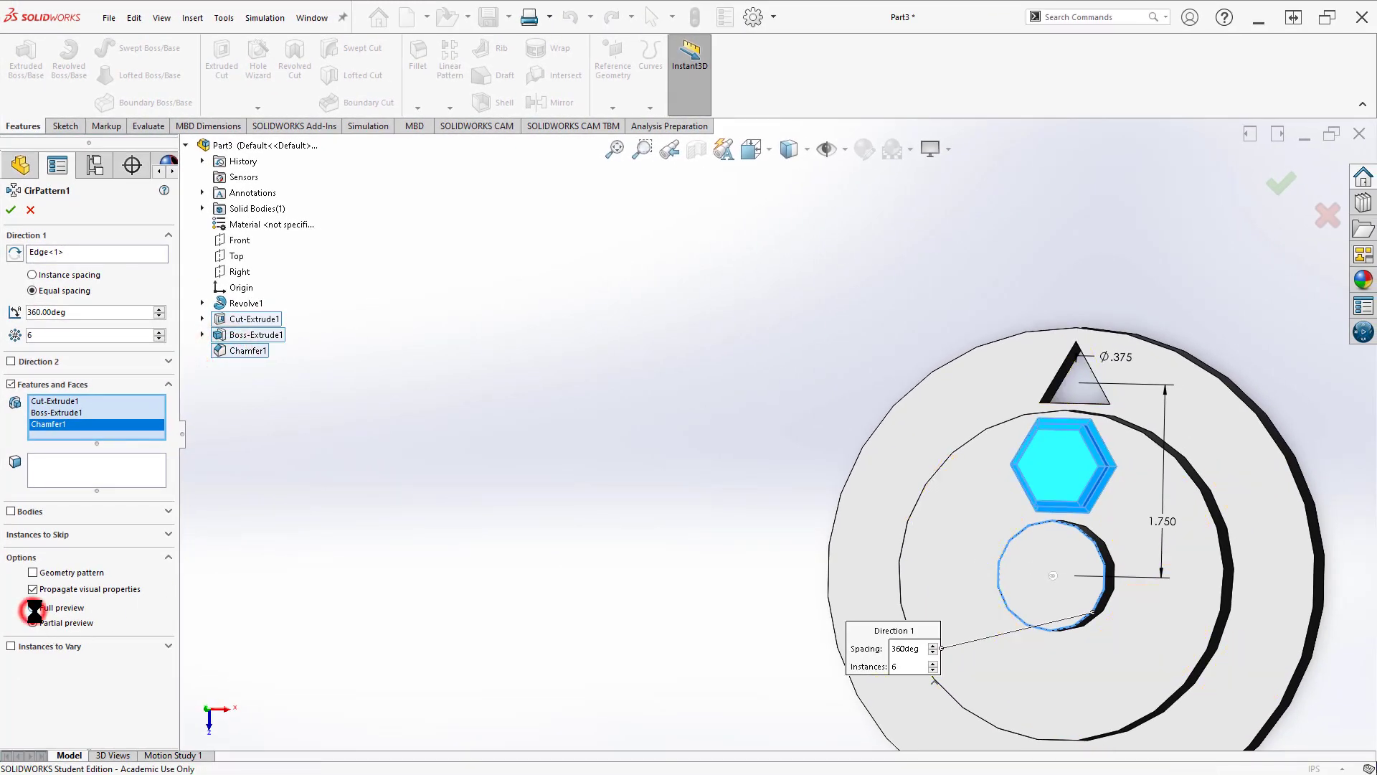
middle_click_drag(749, 545, 830, 511)
scroll(830, 508, "down", 3)
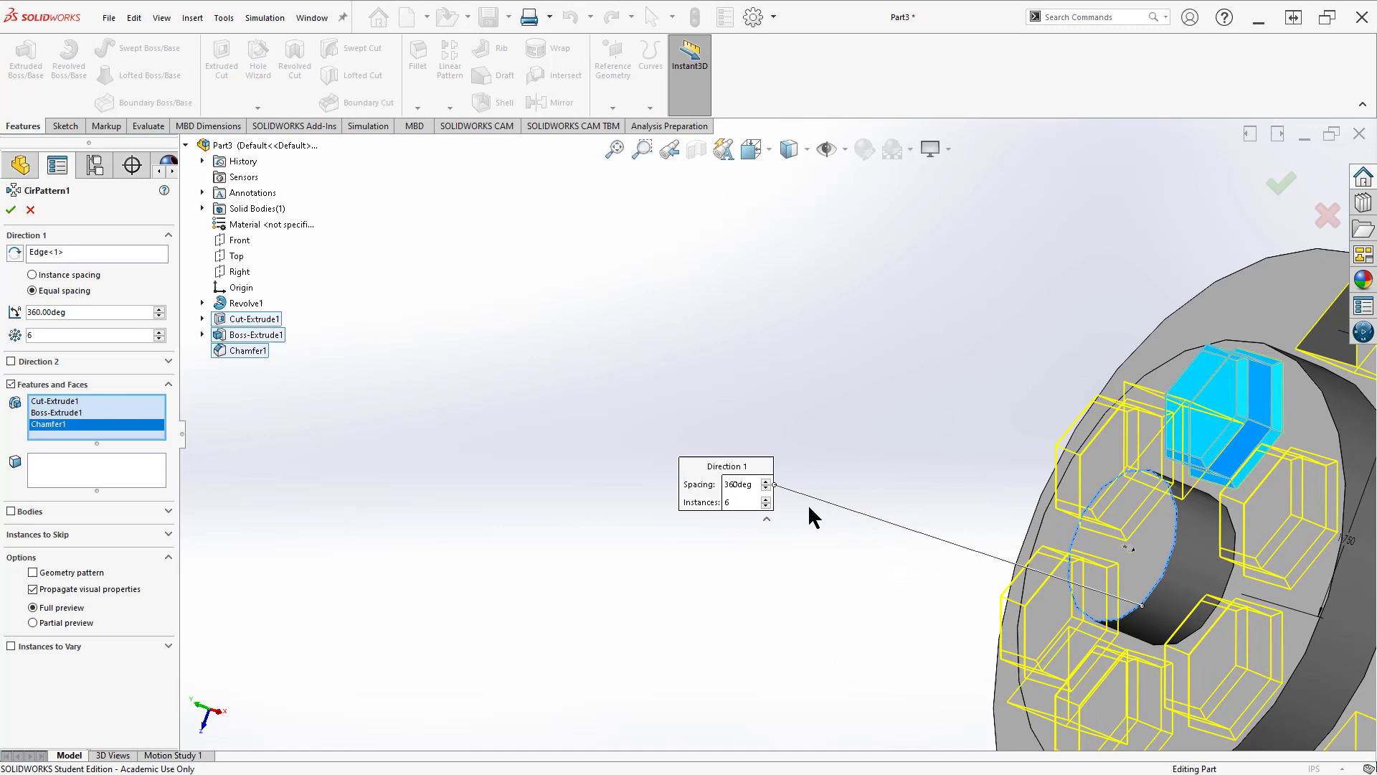
scroll(887, 533, "up", 5)
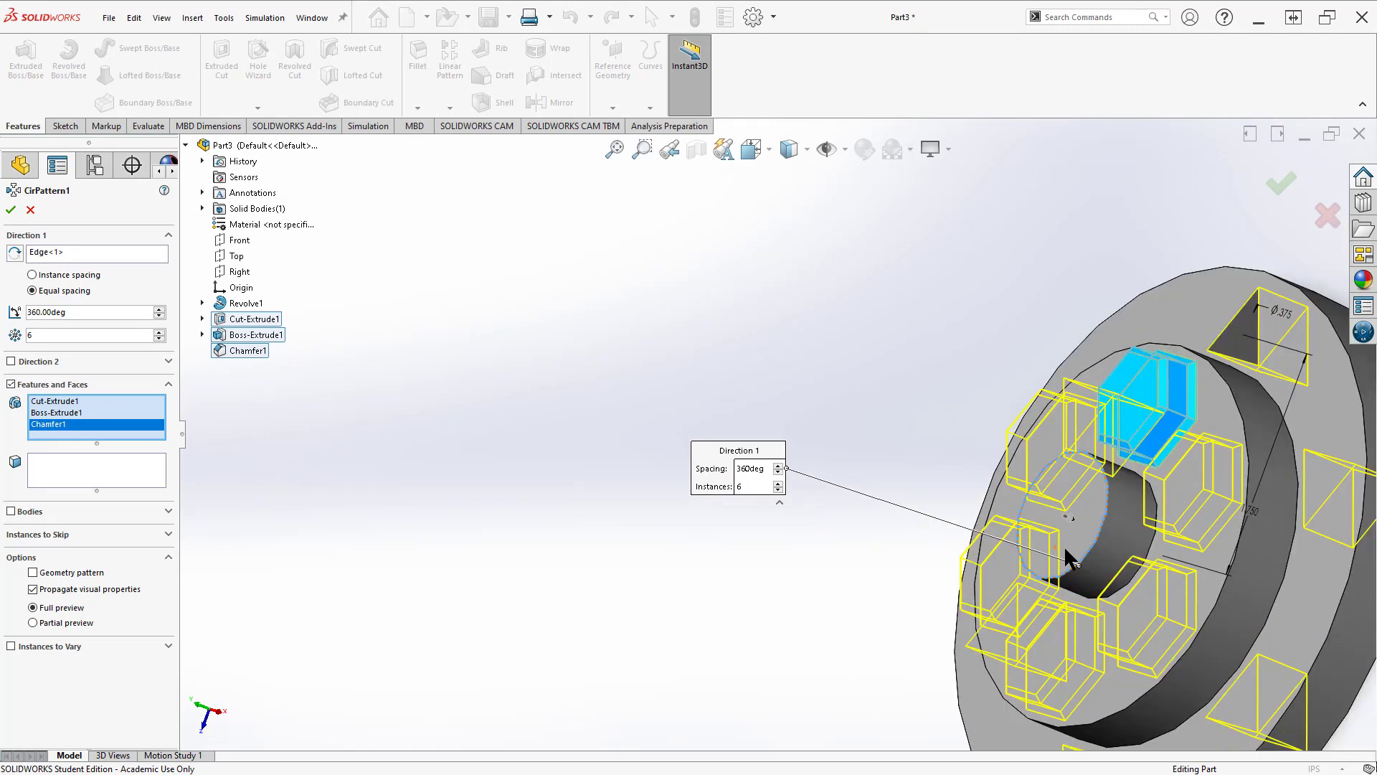
middle_click_drag(1093, 531, 547, 605)
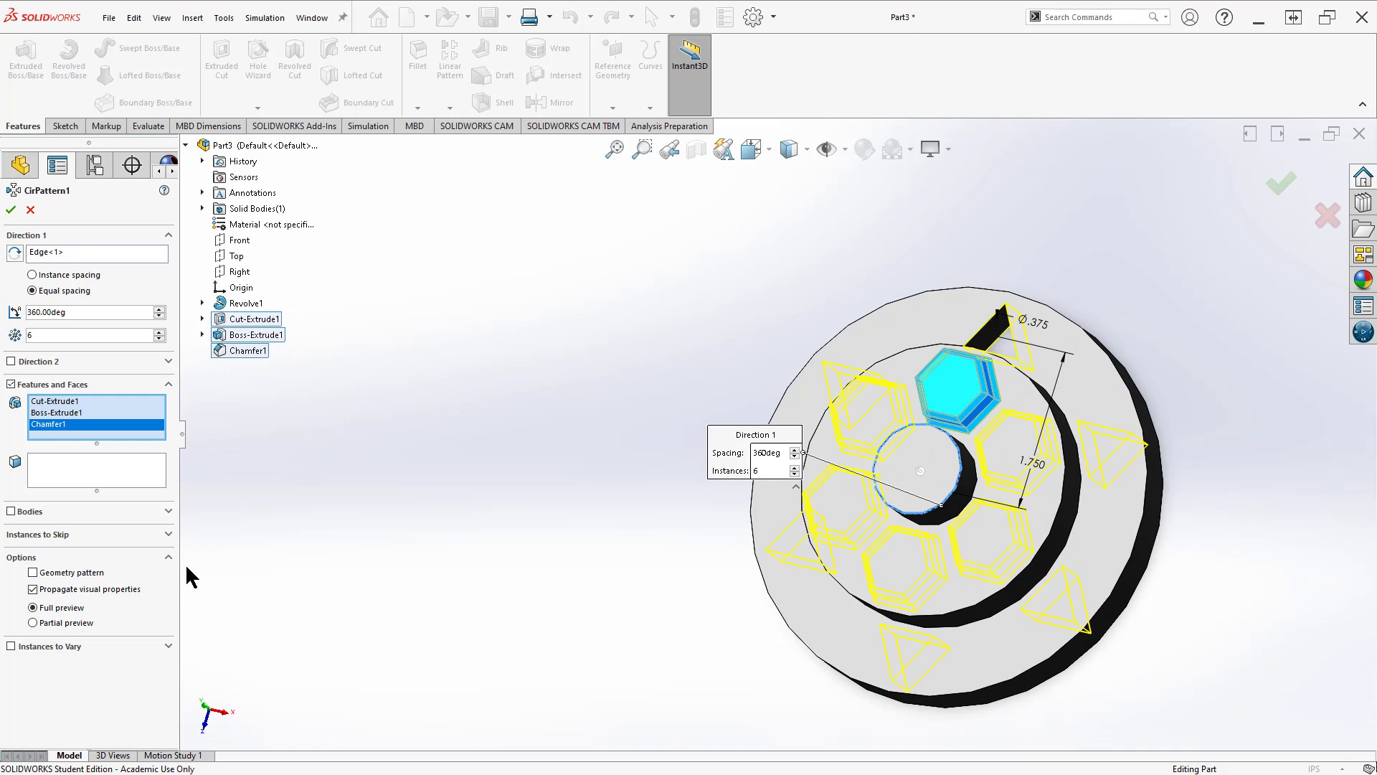
Look over the circular pattern's options for skipping and varying instances.
left_click(168, 535)
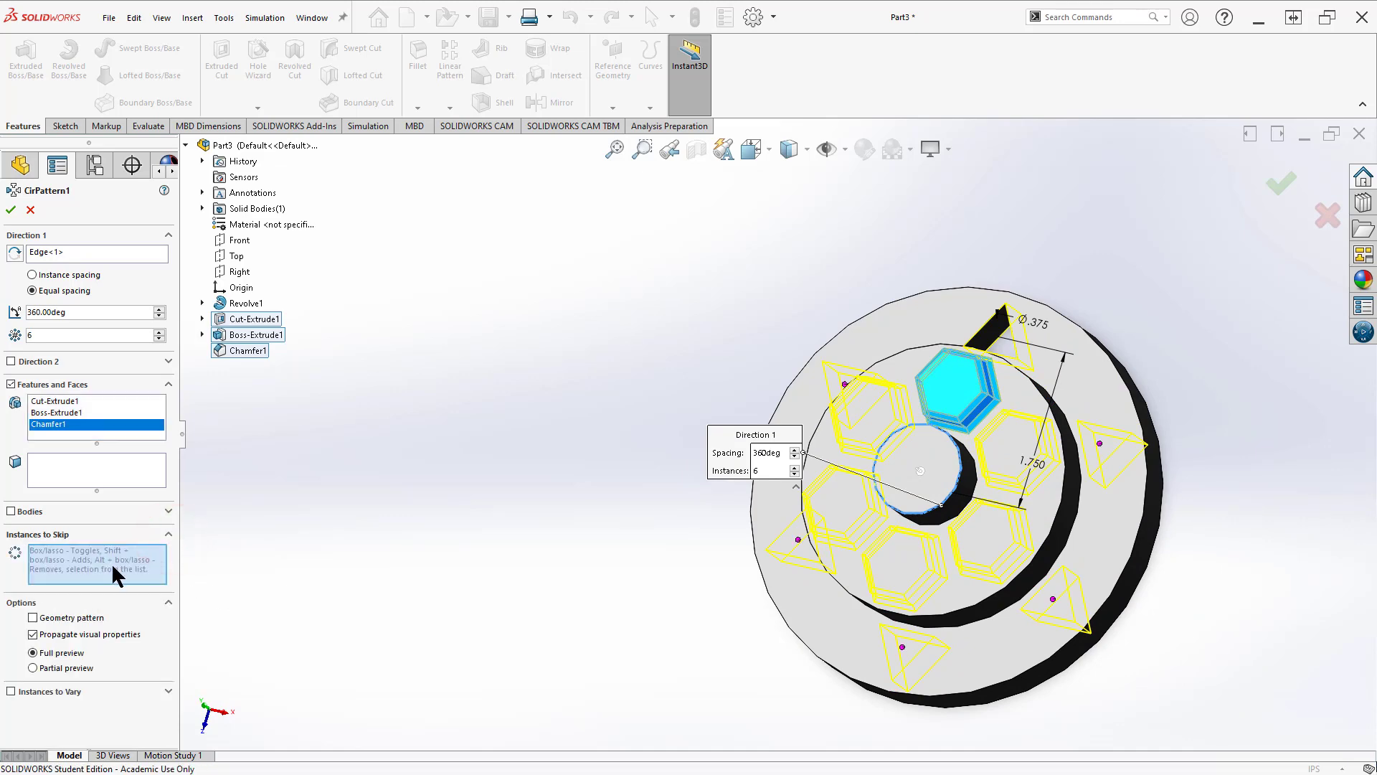
middle_click_drag(716, 550, 728, 594)
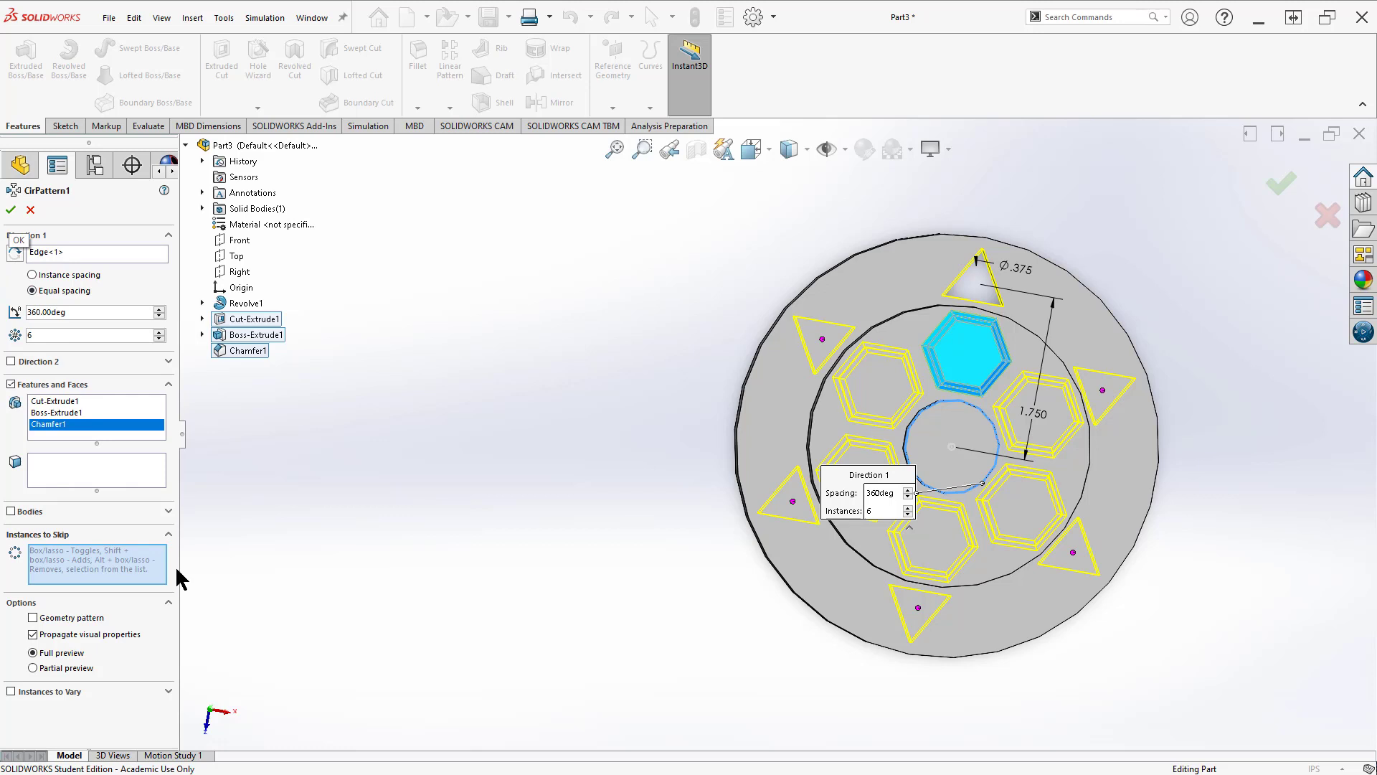
left_click(166, 691)
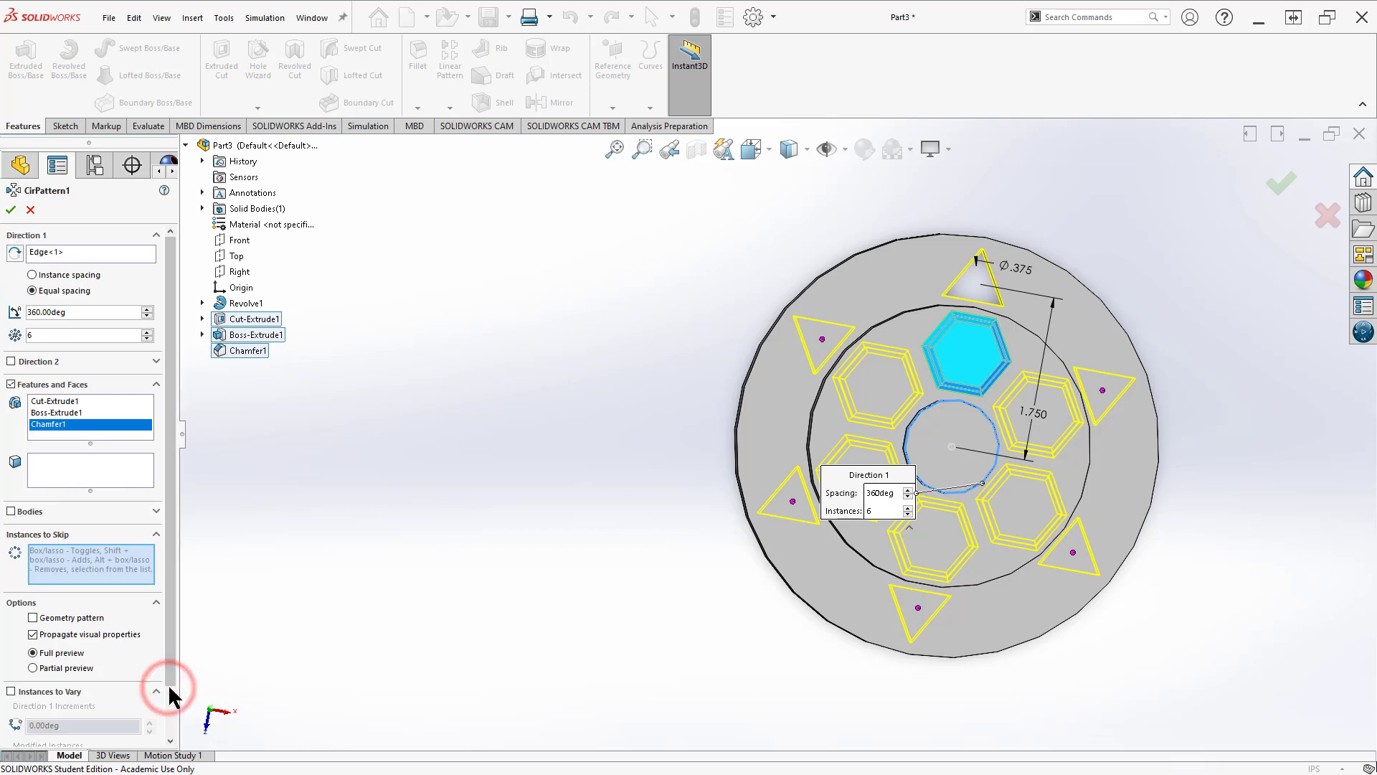
scroll(172, 628, "down", 2)
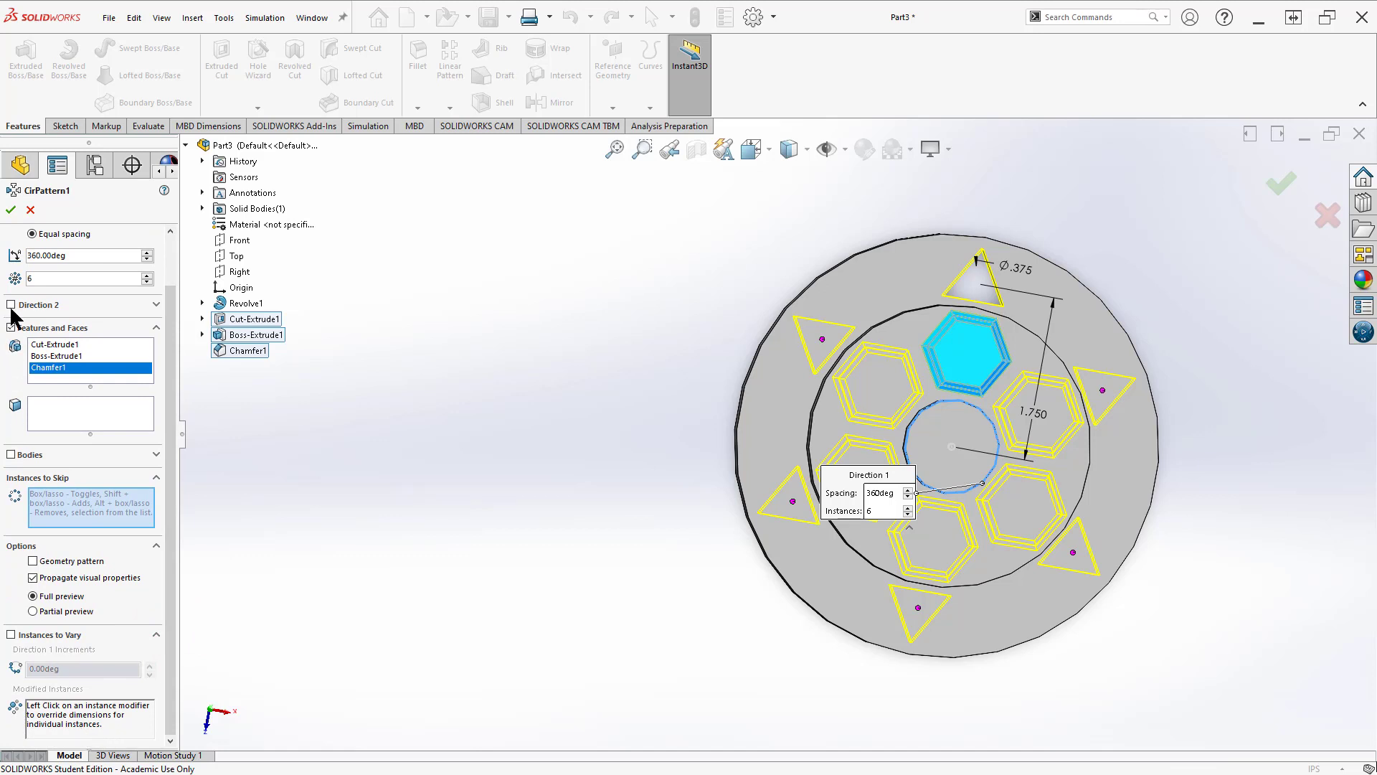
Accept the six-instance circular pattern and view the whole hub.
left_click(11, 210)
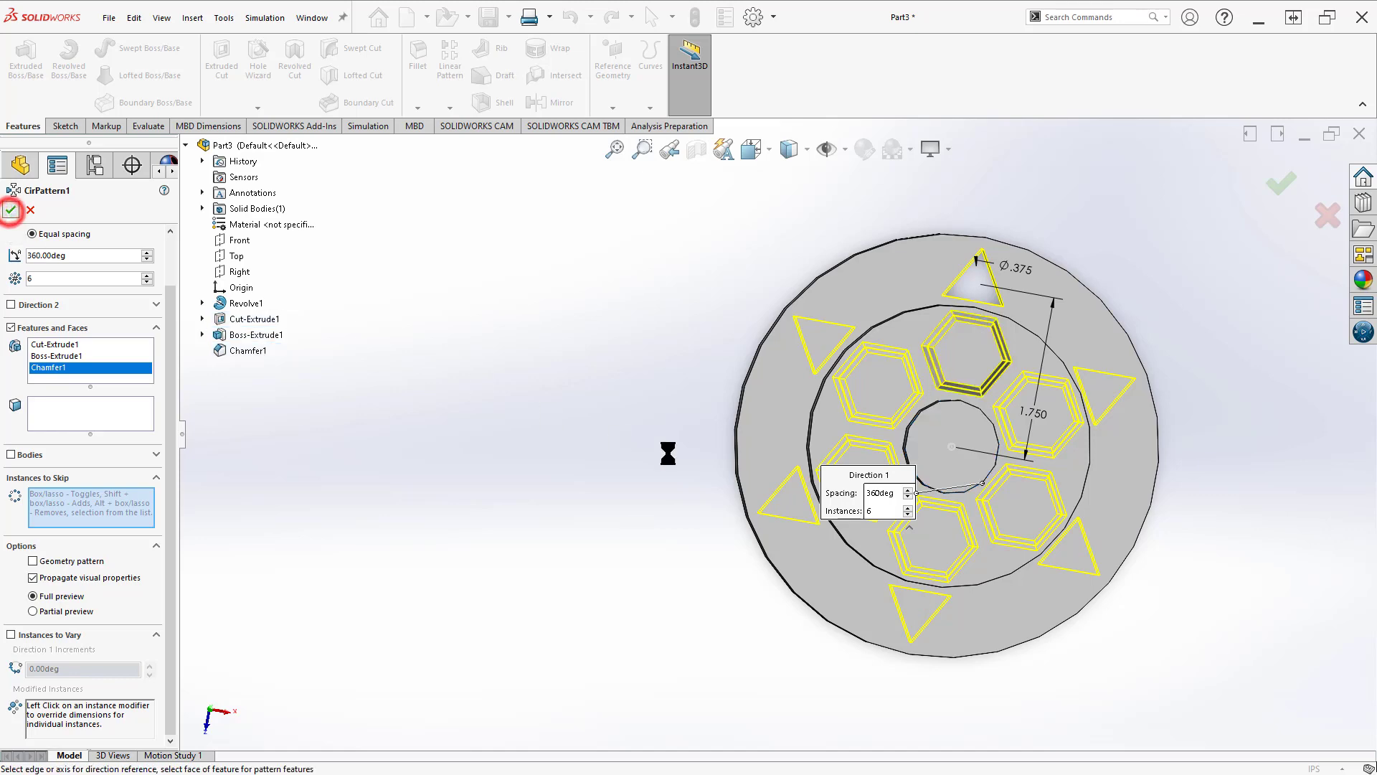
key("z")
middle_click_drag(981, 532, 989, 599)
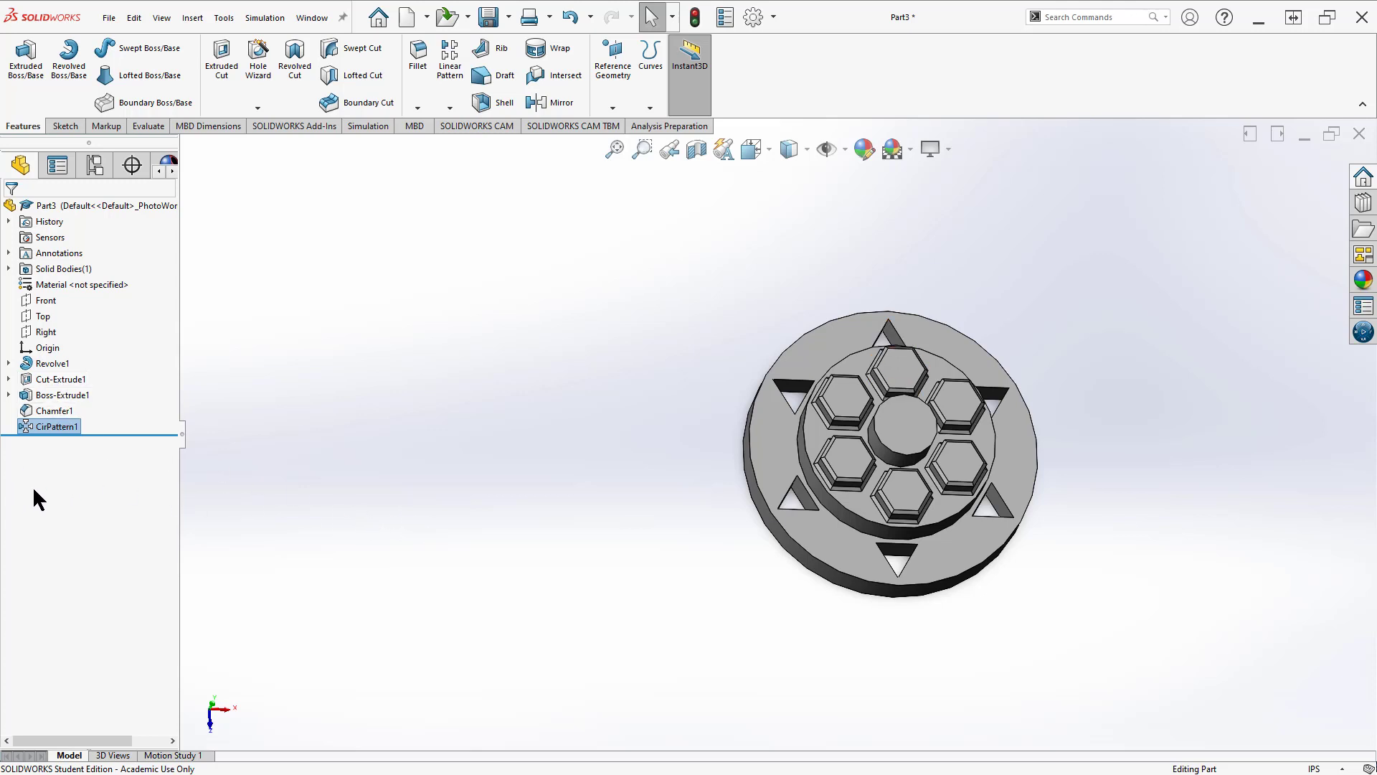
Reveal the sketches under the revolve, cut and boss features and open the part's mass properties.
left_click(9, 394)
left_click(9, 379)
left_click(8, 363)
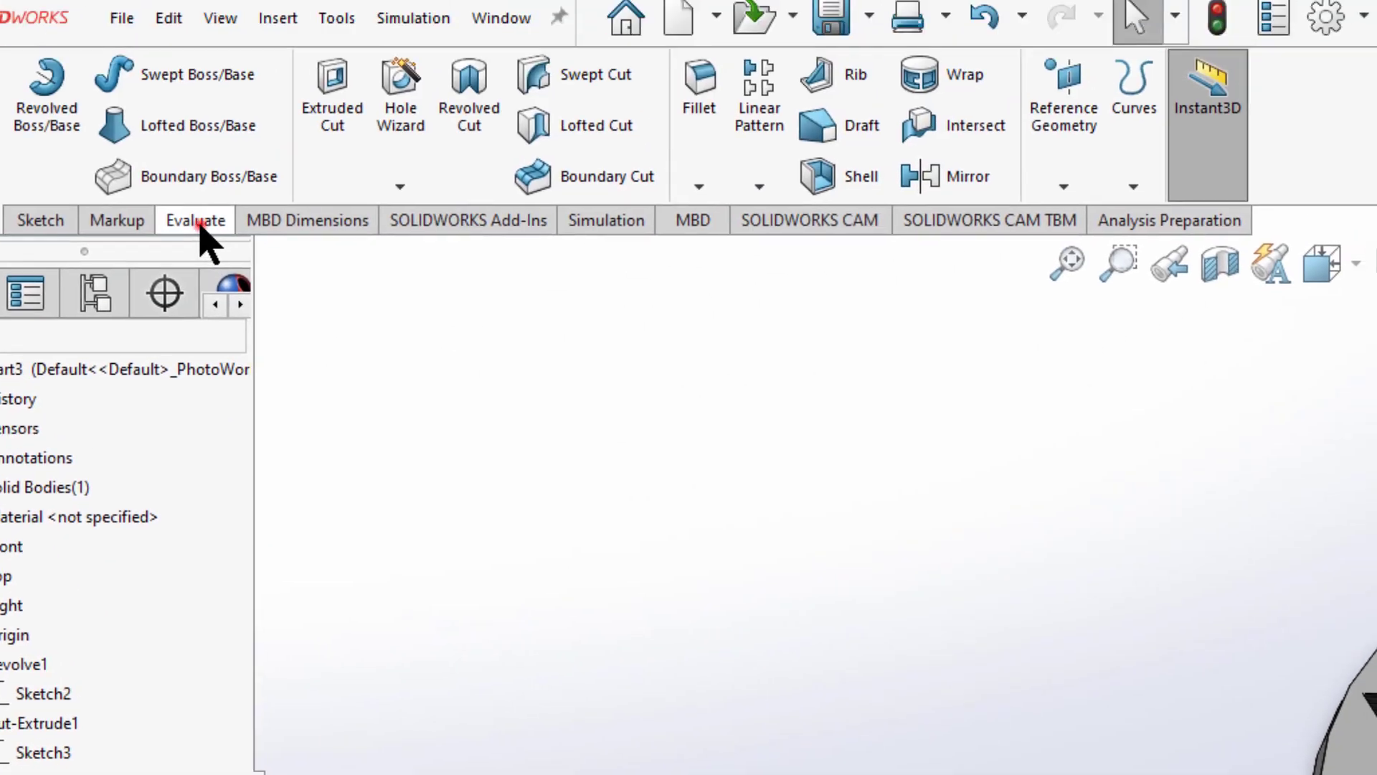
left_click(198, 224)
left_click(261, 179)
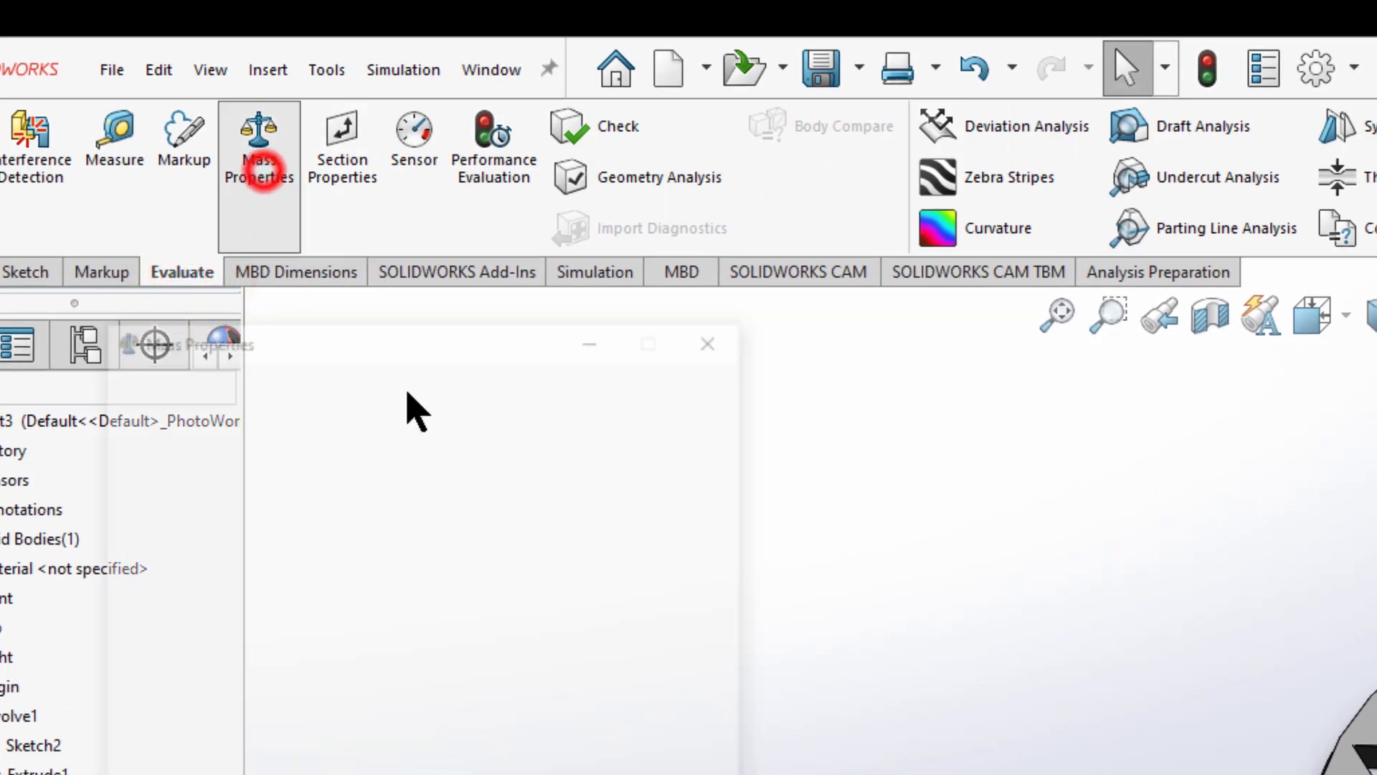